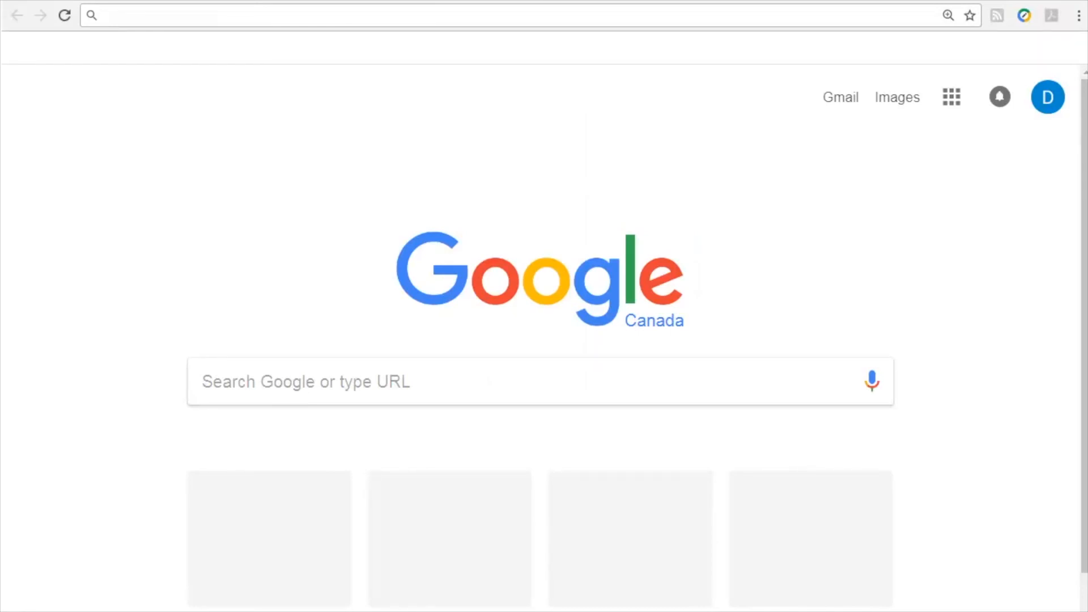
Load torontomls.net in Chrome's address bar
{"action": "type", "text": "torontomls.net"}
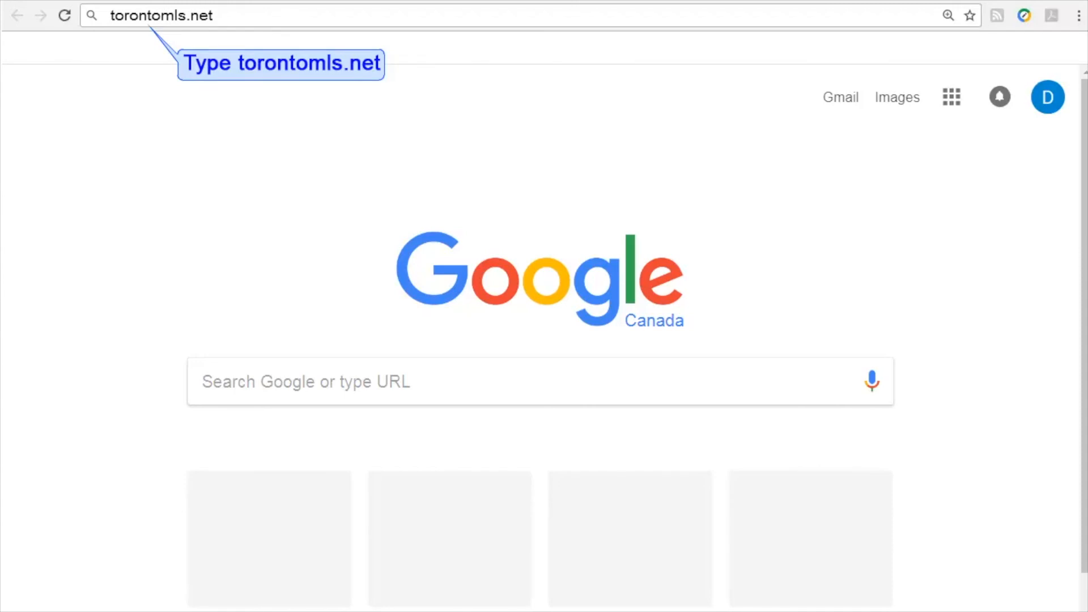
{"action": "key", "text": "Return"}
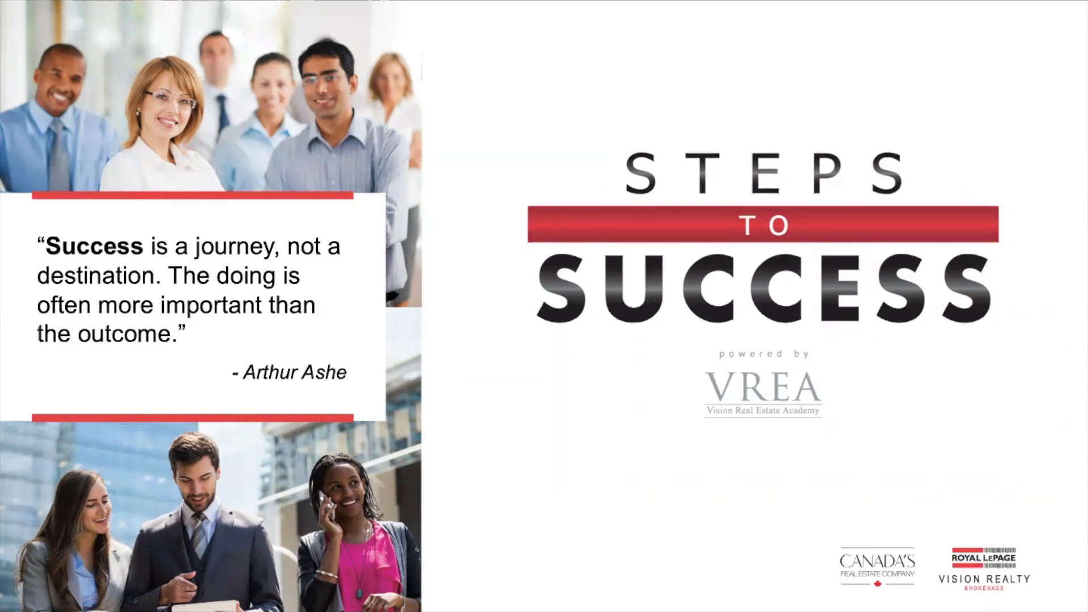
Switch from the Steps to Success slideshow back to Chrome with the TREB login page
{"action": "key", "text": "super+Tab"}
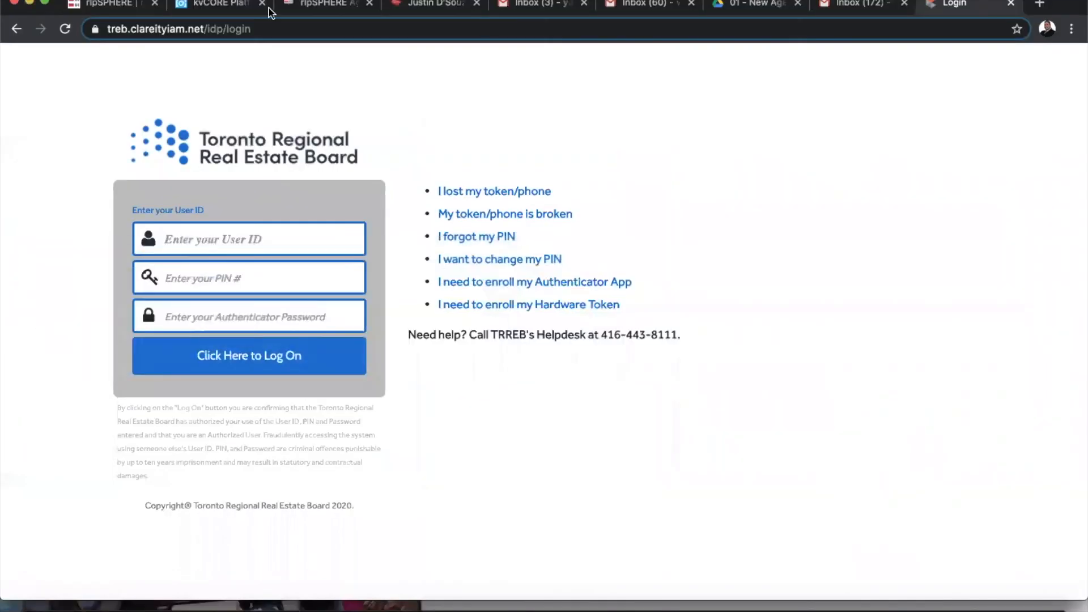
Reload the torontomls.net login page
{"action": "left_click", "coordinate": [269, 29]}
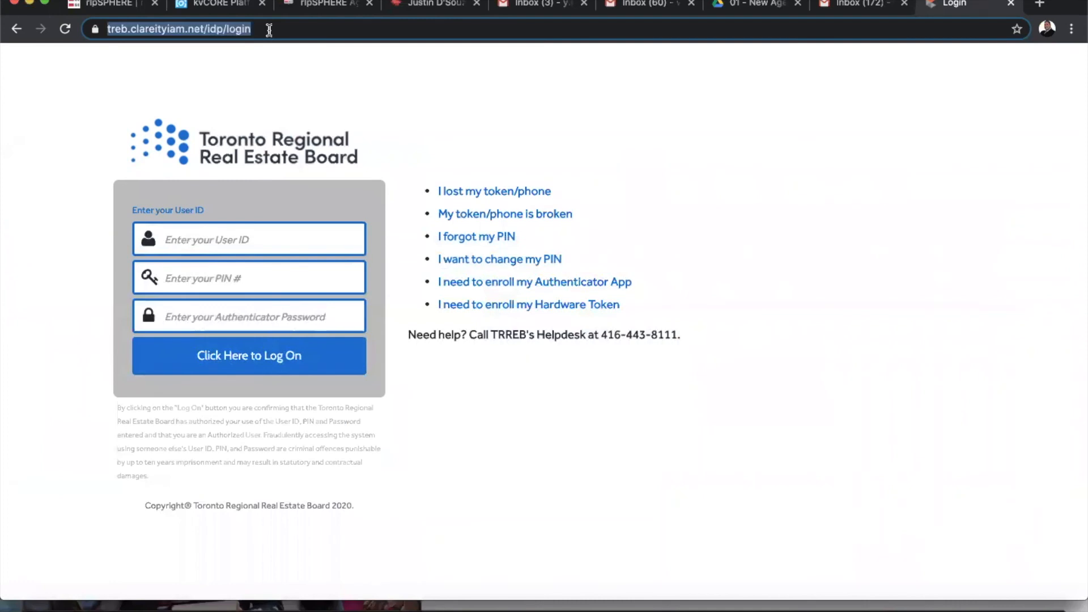
{"action": "type", "text": "toronto"}
{"action": "key", "text": "BackSpace"}
{"action": "key", "text": "BackSpace"}
{"action": "key", "text": "BackSpace"}
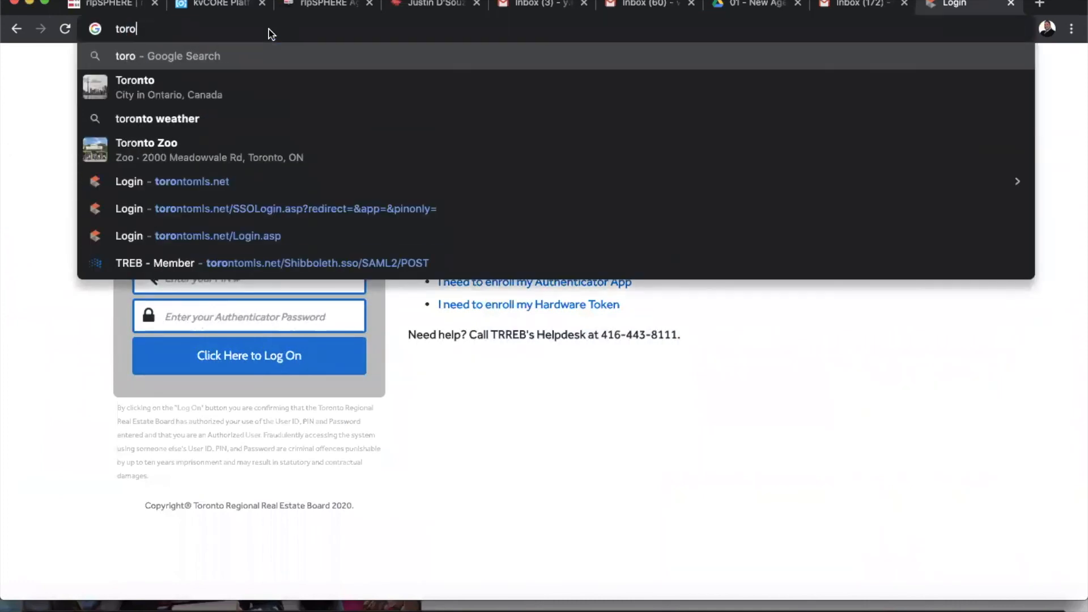
{"action": "type", "text": "ntomls"}
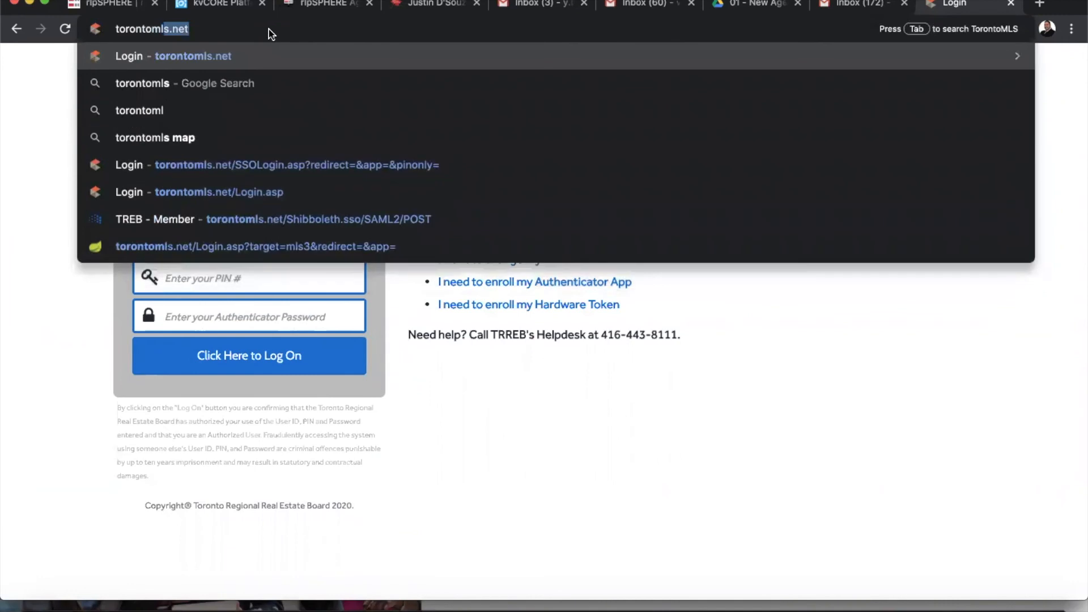
{"action": "type", "text": ".net"}
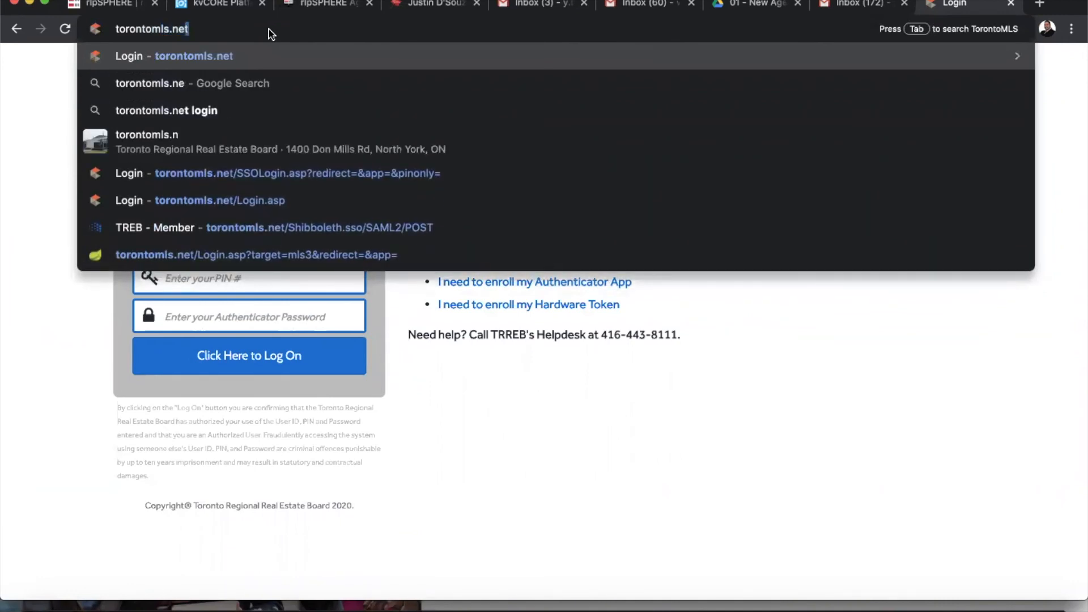
{"action": "key", "text": "Return"}
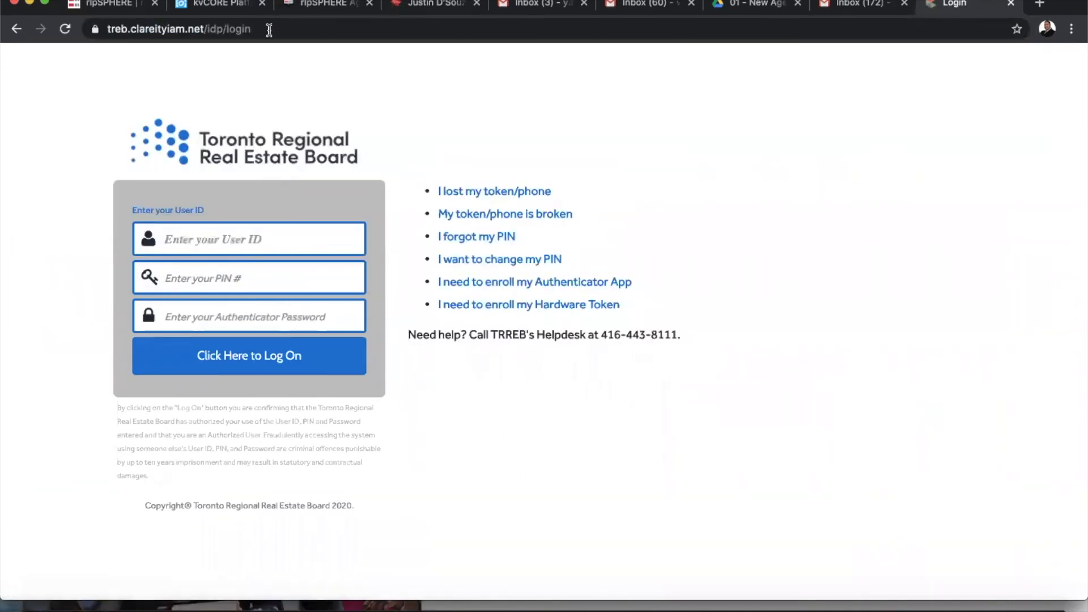
Log on with the User ID, PIN and authenticator password
{"action": "type", "text": "•••"}
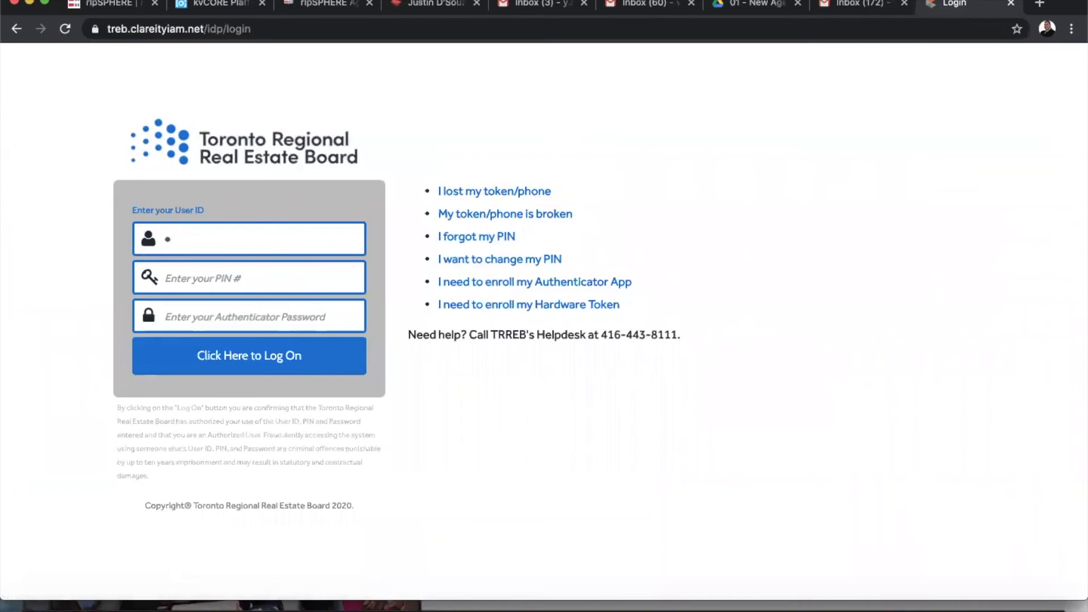
{"action": "type", "text": "••••"}
{"action": "key", "text": "Tab"}
{"action": "type", "text": "••••"}
{"action": "key", "text": "Tab"}
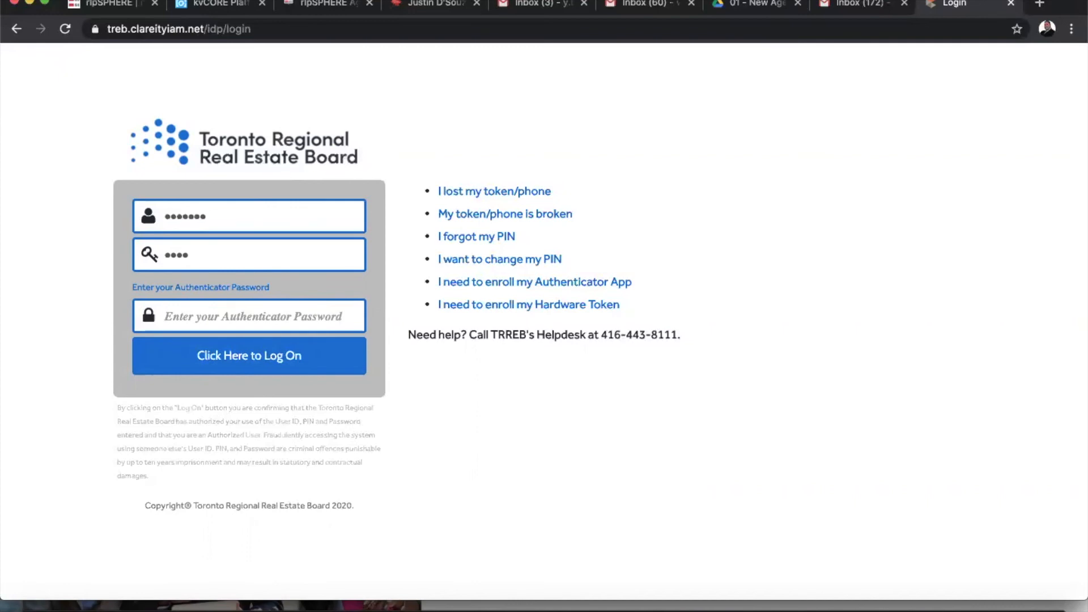
{"action": "type", "text": "123"}
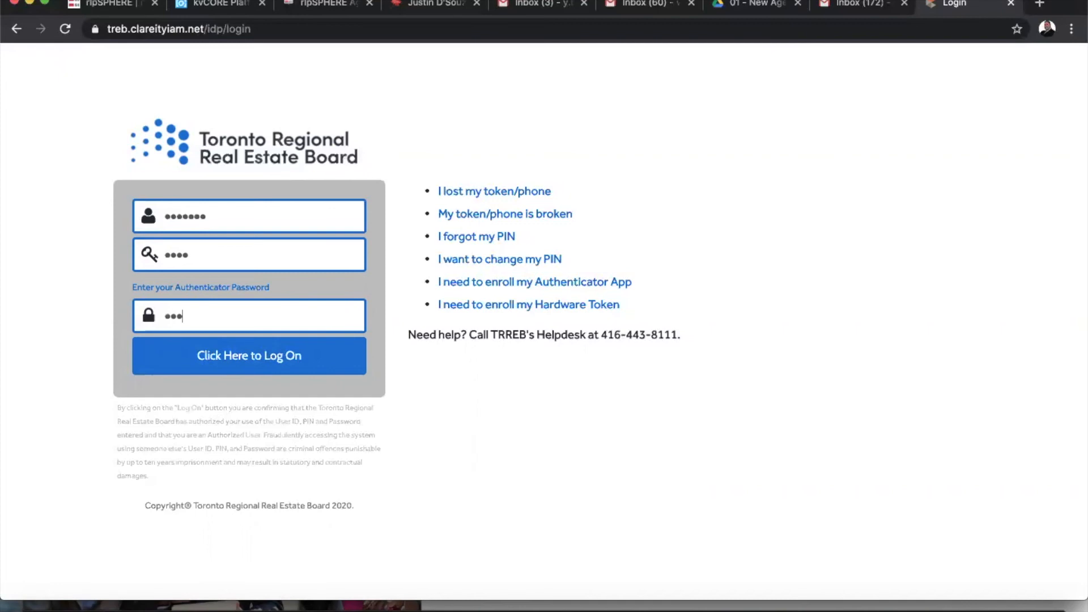
{"action": "type", "text": "456"}
{"action": "key", "text": "Return"}
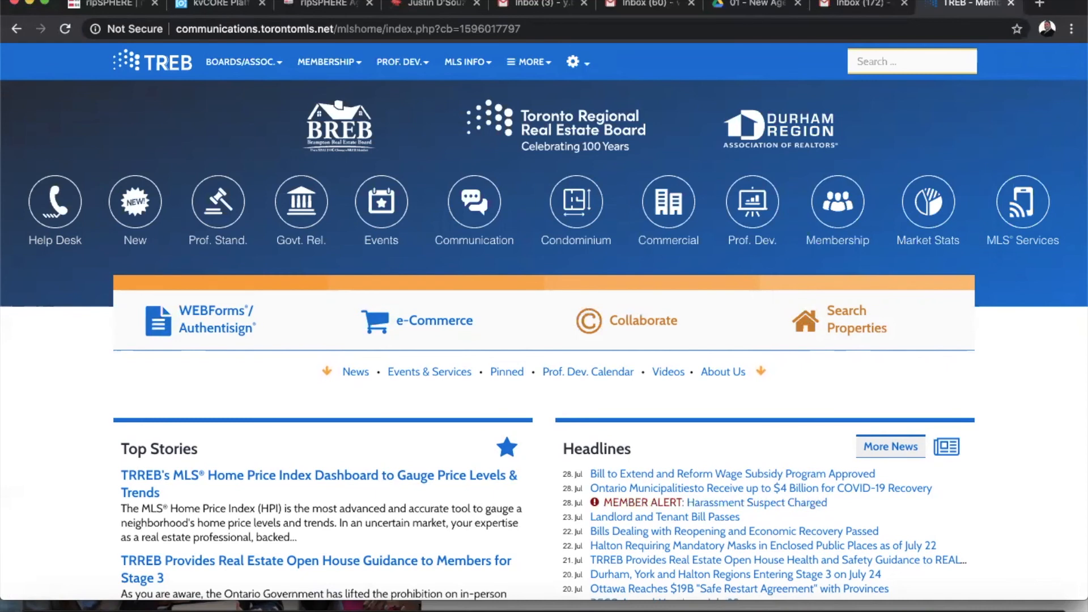
Reveal the gear menu offering Manage My Profile and log-out on the TREB home page
{"action": "mouse_move", "coordinate": [588, 72]}
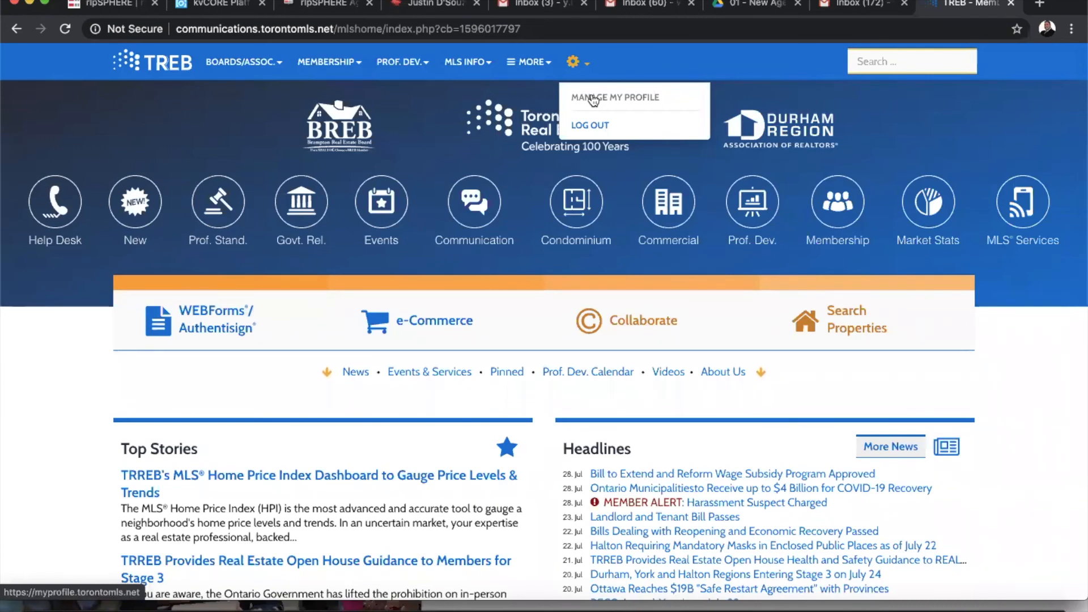
Open Manage My Profile and sign in with the TREB member number and password
{"action": "left_click", "coordinate": [593, 99]}
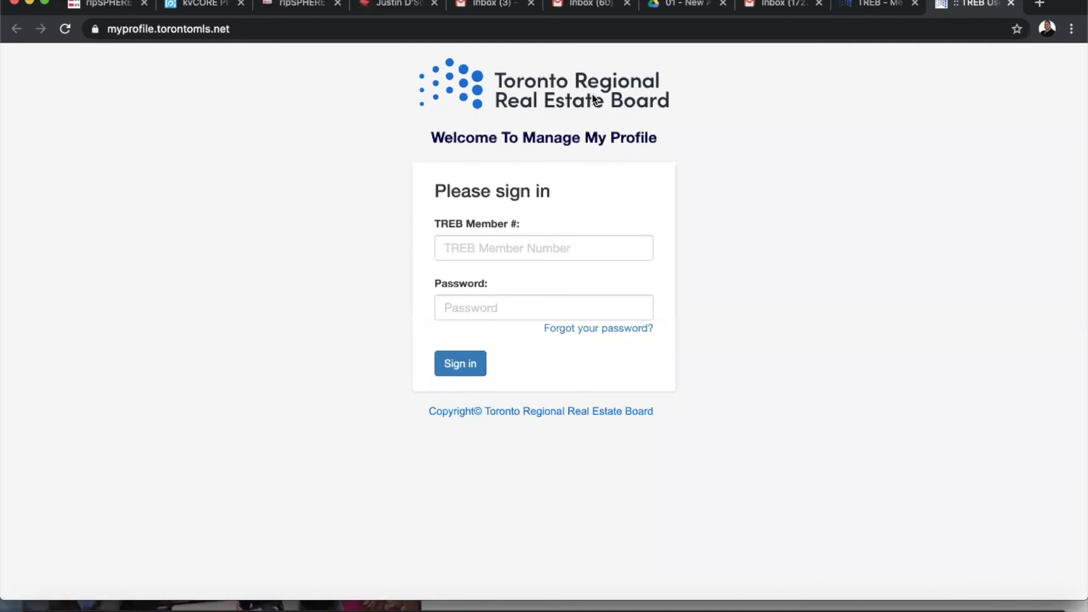
{"action": "left_click", "coordinate": [489, 258]}
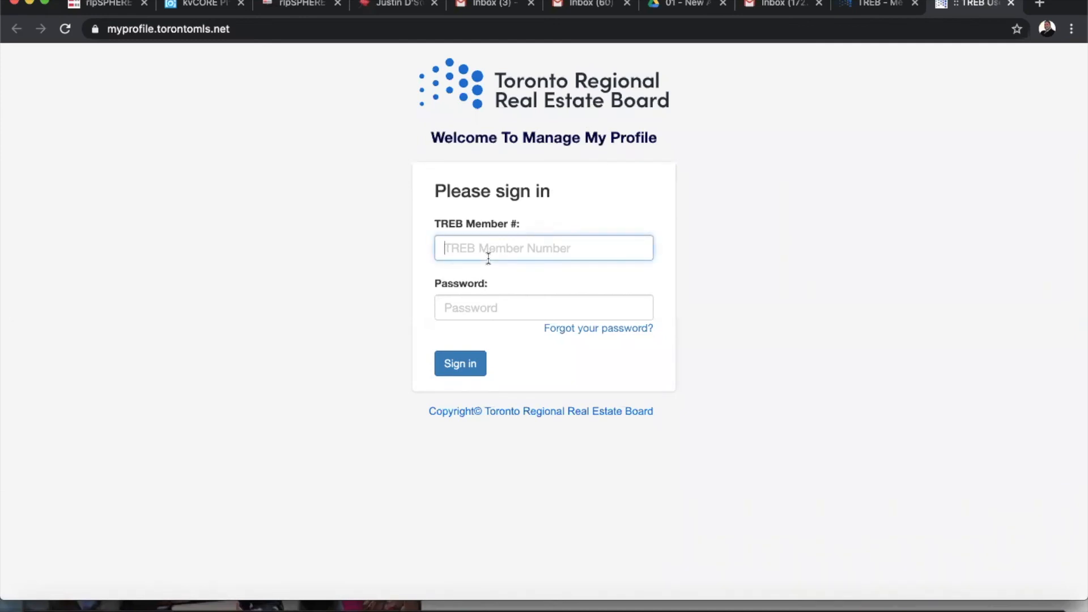
{"action": "type", "text": "••••••"}
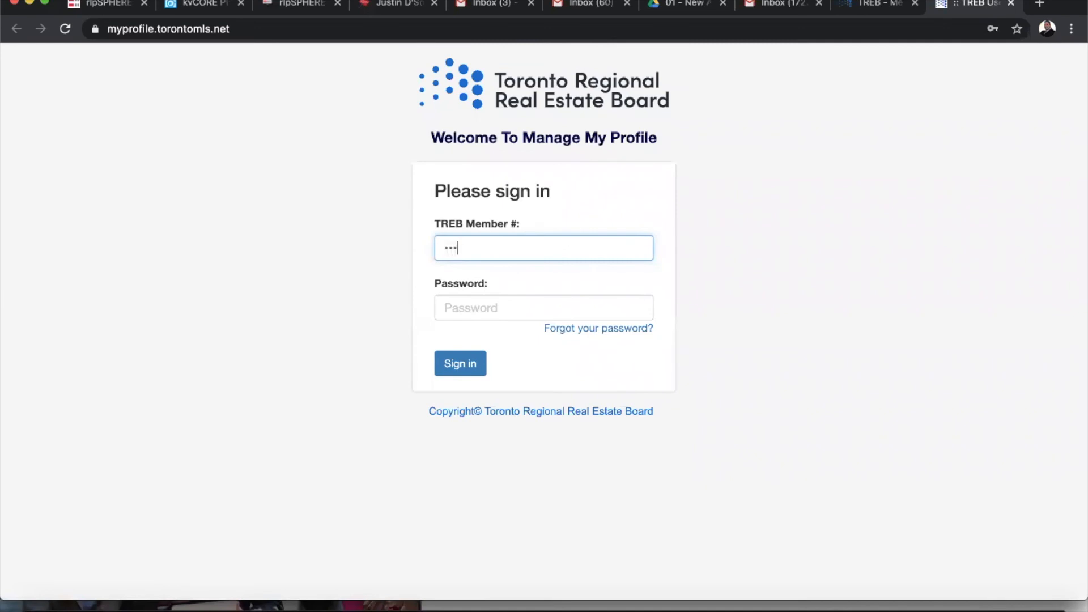
{"action": "type", "text": "•"}
{"action": "key", "text": "Tab"}
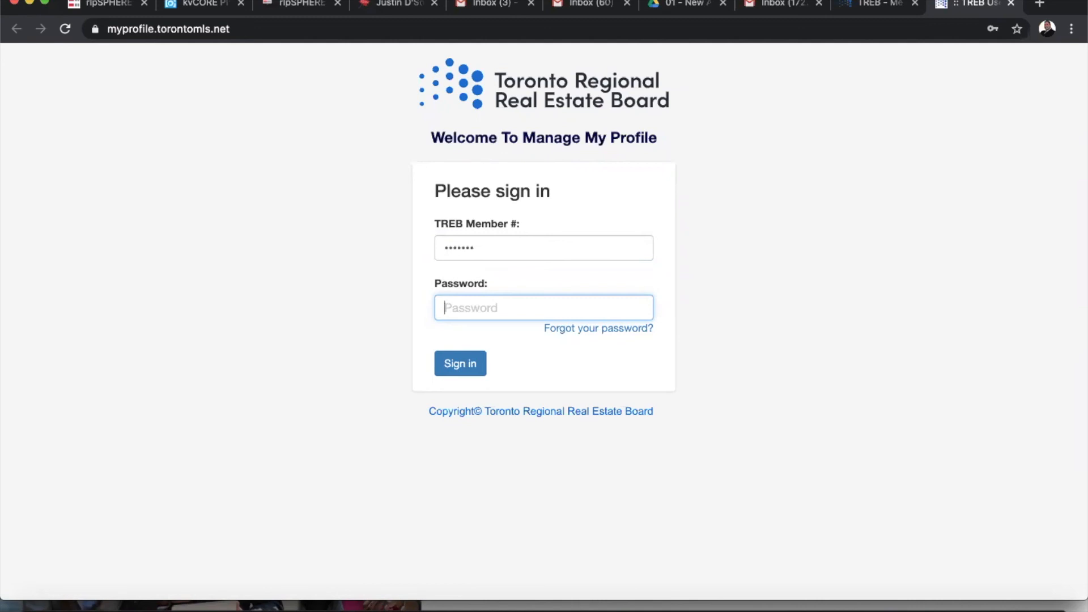
{"action": "type", "text": "••••••••"}
{"action": "key", "text": "Return"}
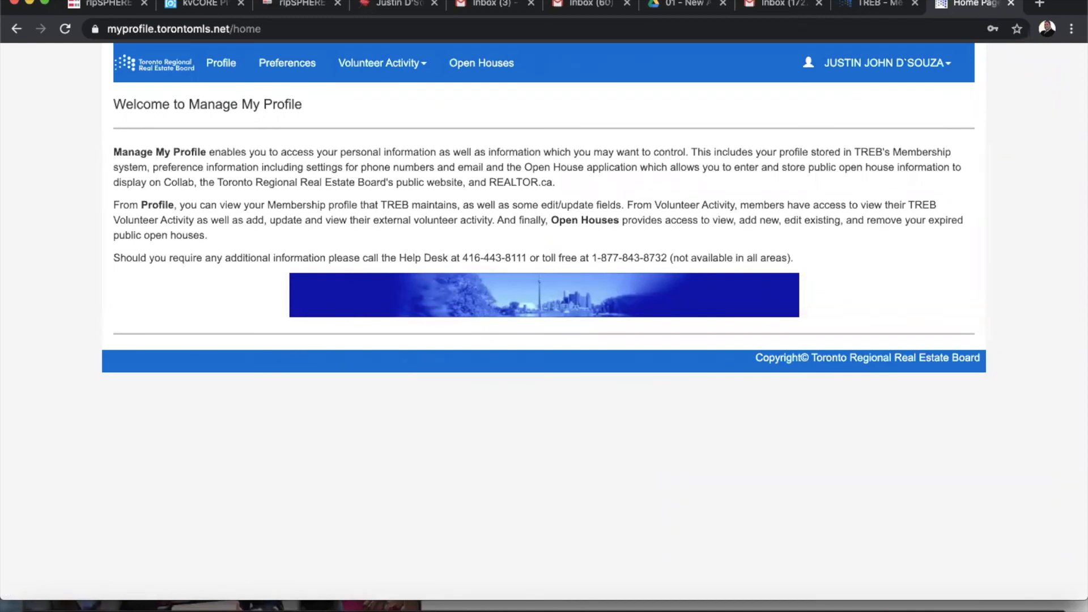
Open View My Profile and review the brokerage, name, address and phone details
{"action": "left_click", "coordinate": [221, 64]}
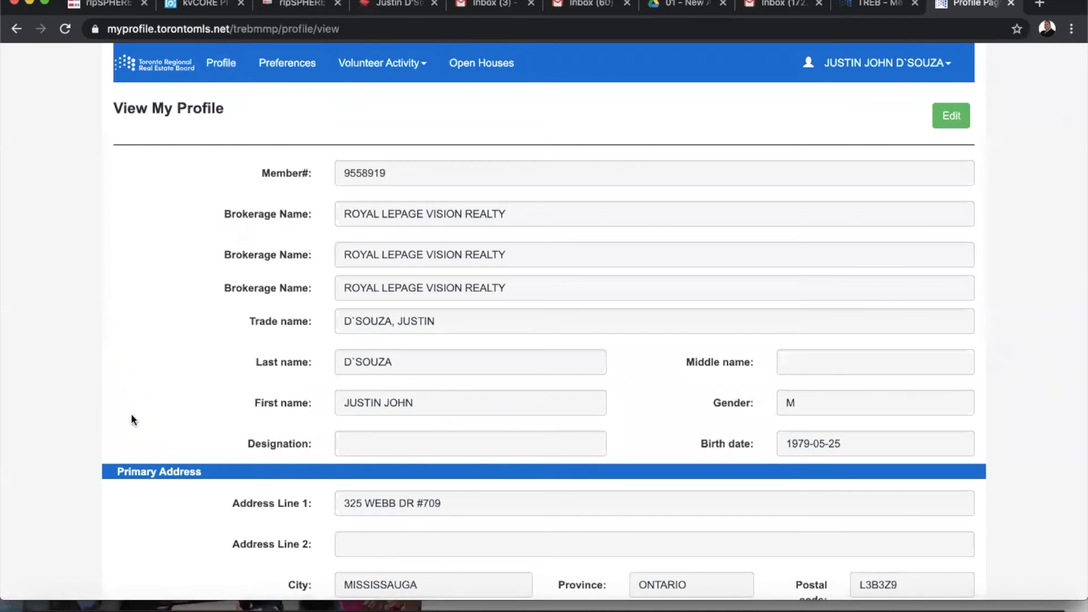
{"action": "scroll", "coordinate": [164, 336], "scroll_direction": "down", "scroll_amount": 4}
{"action": "scroll", "coordinate": [165, 333], "scroll_direction": "down", "scroll_amount": 8}
{"action": "scroll", "coordinate": [164, 334], "scroll_direction": "up", "scroll_amount": 5}
{"action": "scroll", "coordinate": [165, 335], "scroll_direction": "up", "scroll_amount": 7}
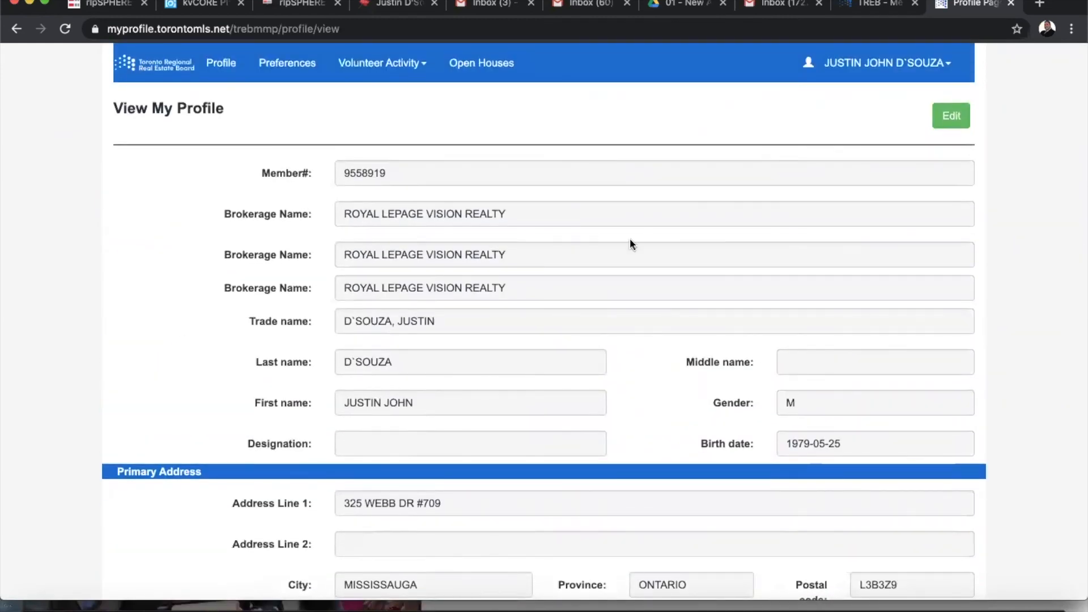
Switch the profile into the Edit My Profile form and review its fields
{"action": "left_click", "coordinate": [948, 118]}
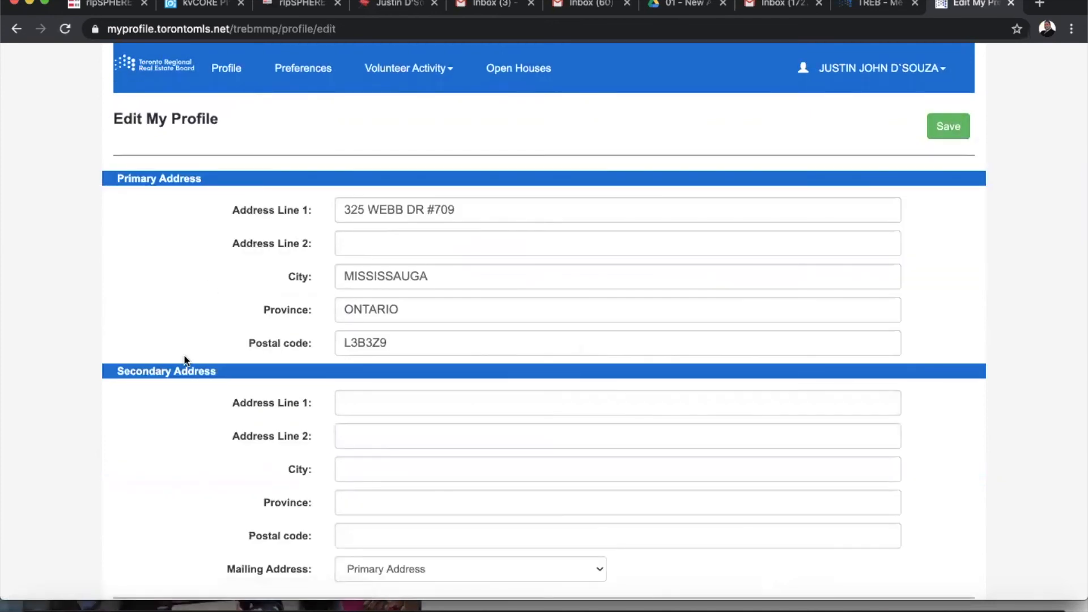
{"action": "scroll", "coordinate": [184, 357], "scroll_direction": "down", "scroll_amount": 5}
{"action": "scroll", "coordinate": [184, 357], "scroll_direction": "down", "scroll_amount": 3}
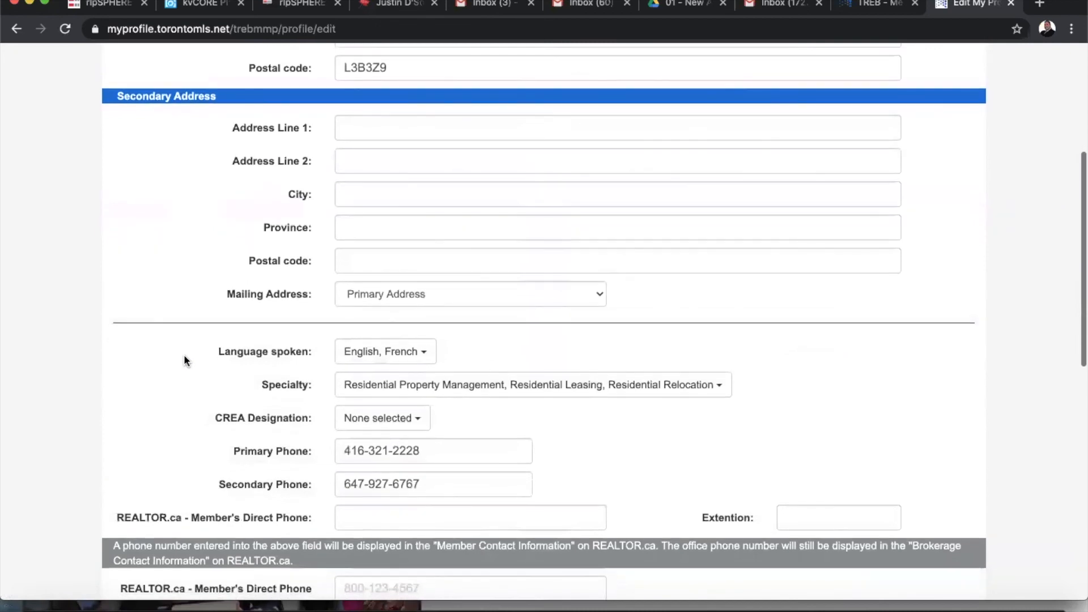
{"action": "scroll", "coordinate": [183, 361], "scroll_direction": "up", "scroll_amount": 4}
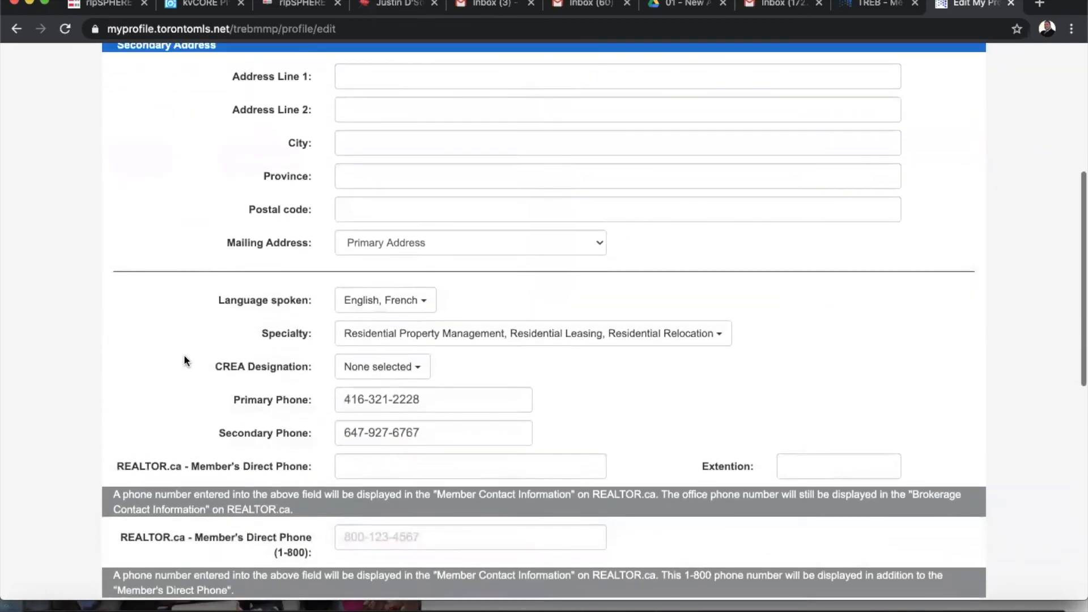
{"action": "scroll", "coordinate": [184, 361], "scroll_direction": "up", "scroll_amount": 2}
{"action": "scroll", "coordinate": [184, 361], "scroll_direction": "down", "scroll_amount": 5}
{"action": "scroll", "coordinate": [184, 361], "scroll_direction": "up", "scroll_amount": 4}
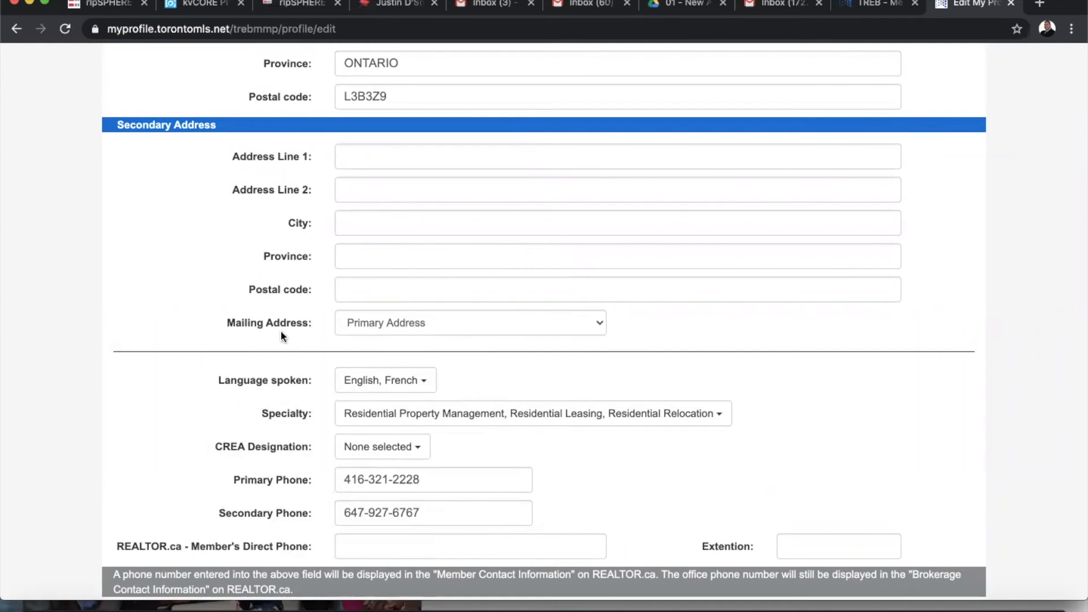
{"action": "scroll", "coordinate": [162, 316], "scroll_direction": "down", "scroll_amount": 4}
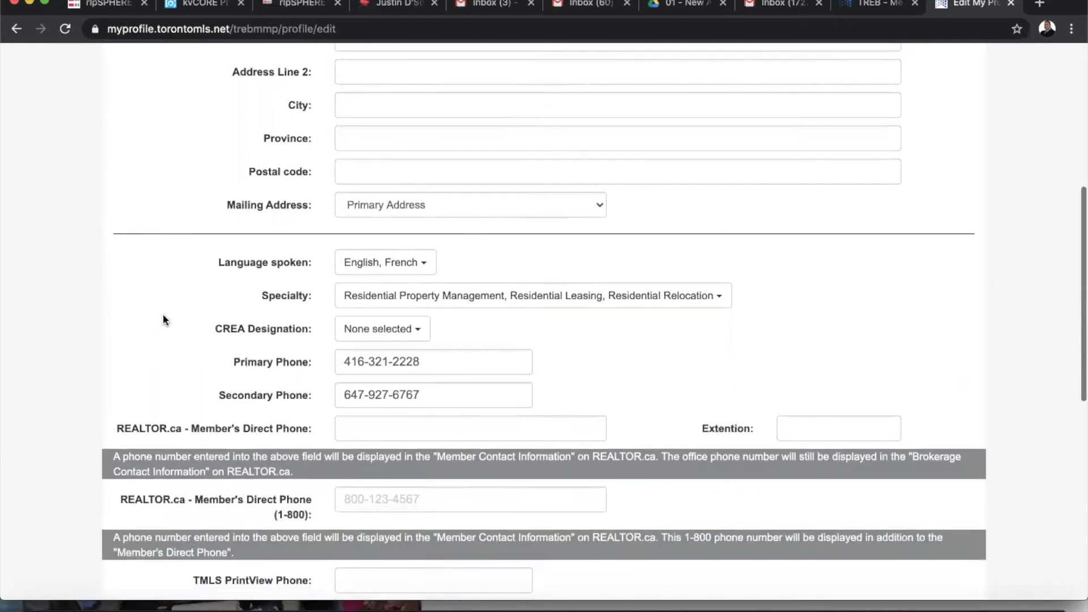
{"action": "scroll", "coordinate": [163, 318], "scroll_direction": "up", "scroll_amount": 3}
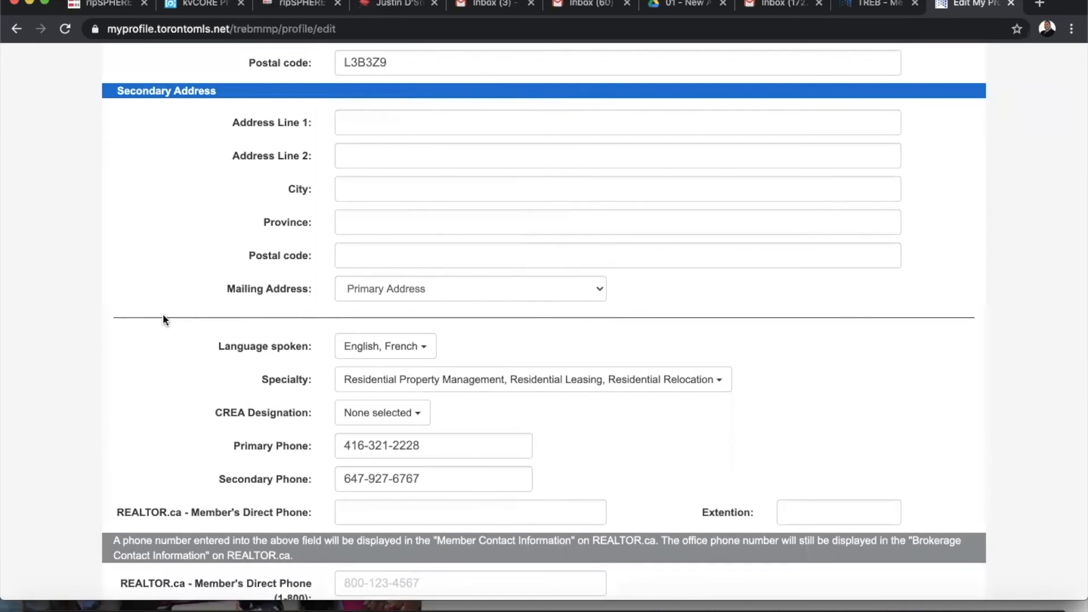
Save the edited contact, social link and brokerage-address details
{"action": "scroll", "coordinate": [162, 314], "scroll_direction": "down", "scroll_amount": 2}
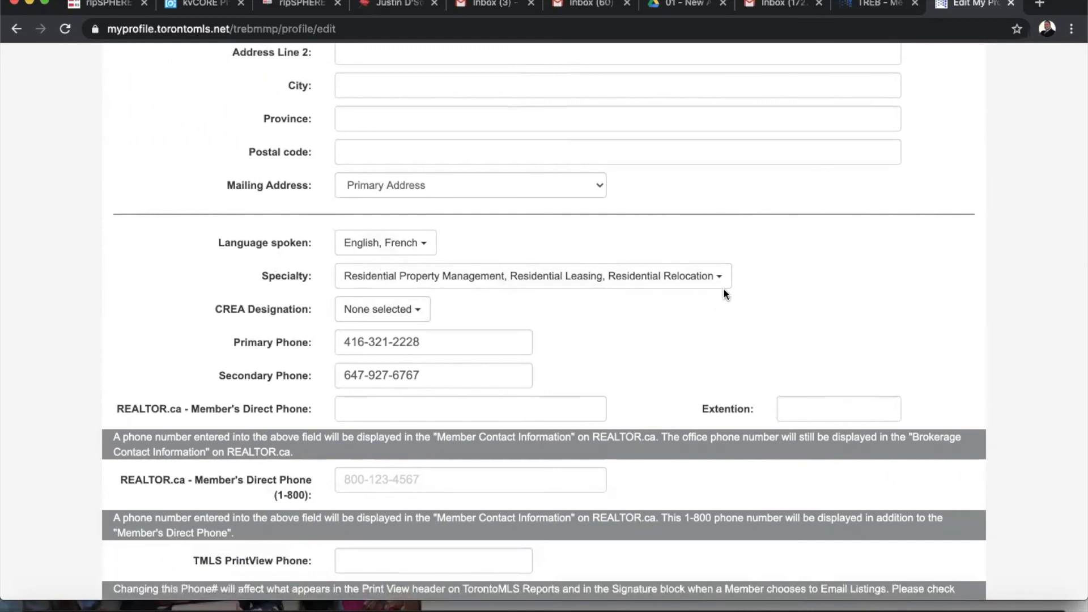
{"action": "scroll", "coordinate": [649, 324], "scroll_direction": "down", "scroll_amount": 3}
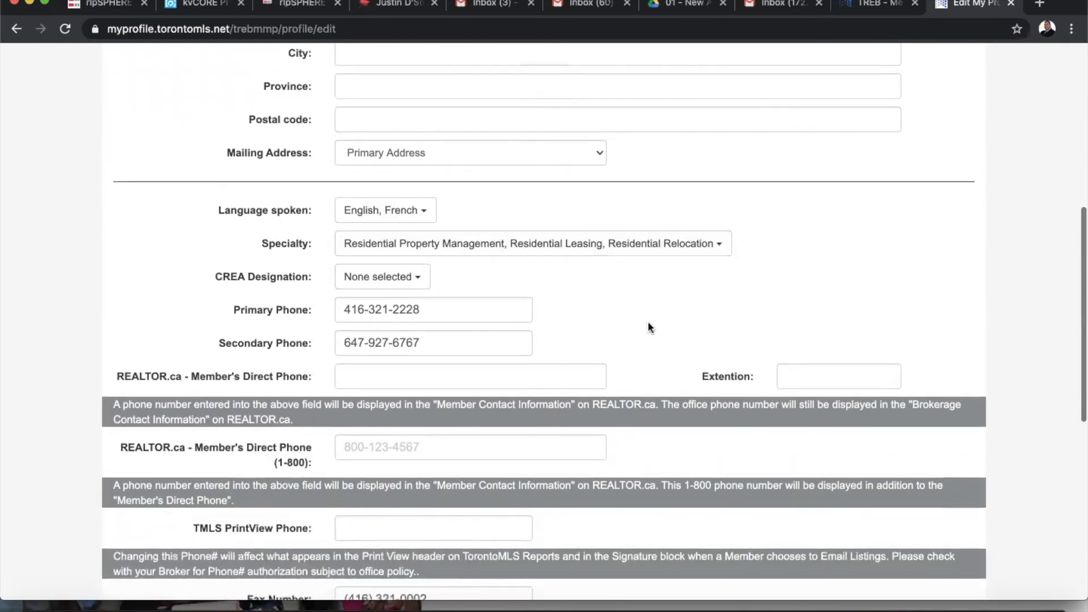
{"action": "scroll", "coordinate": [648, 322], "scroll_direction": "down", "scroll_amount": 3}
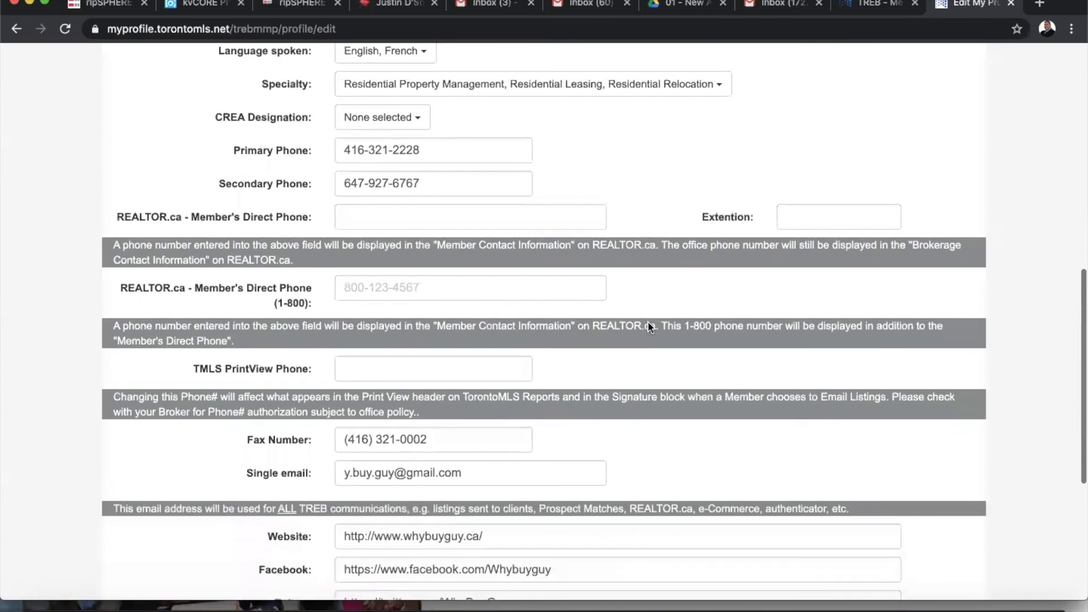
{"action": "scroll", "coordinate": [649, 326], "scroll_direction": "down", "scroll_amount": 1}
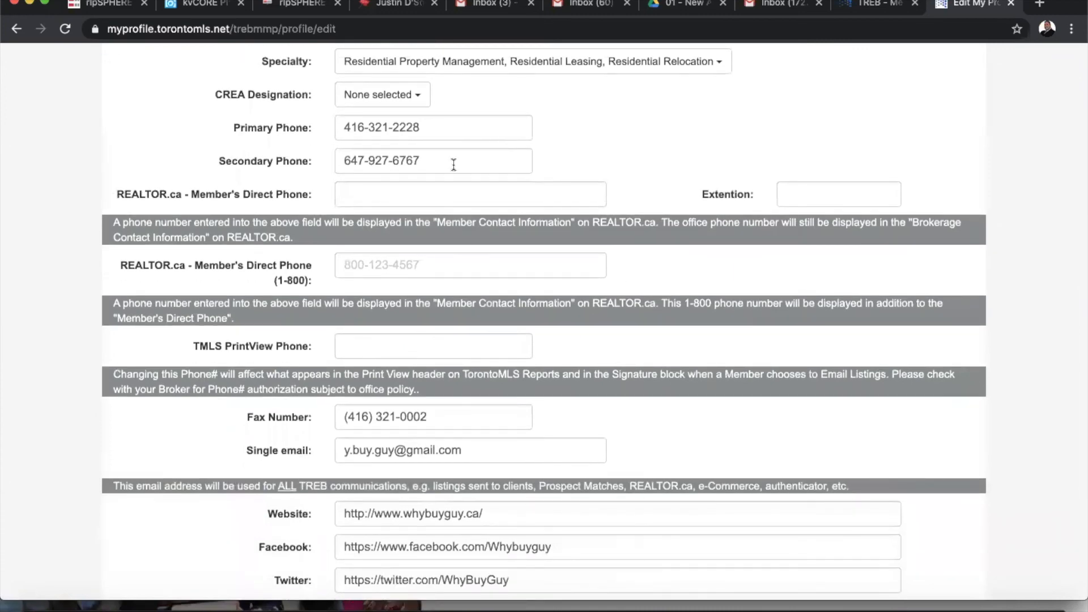
{"action": "scroll", "coordinate": [705, 181], "scroll_direction": "down", "scroll_amount": 8}
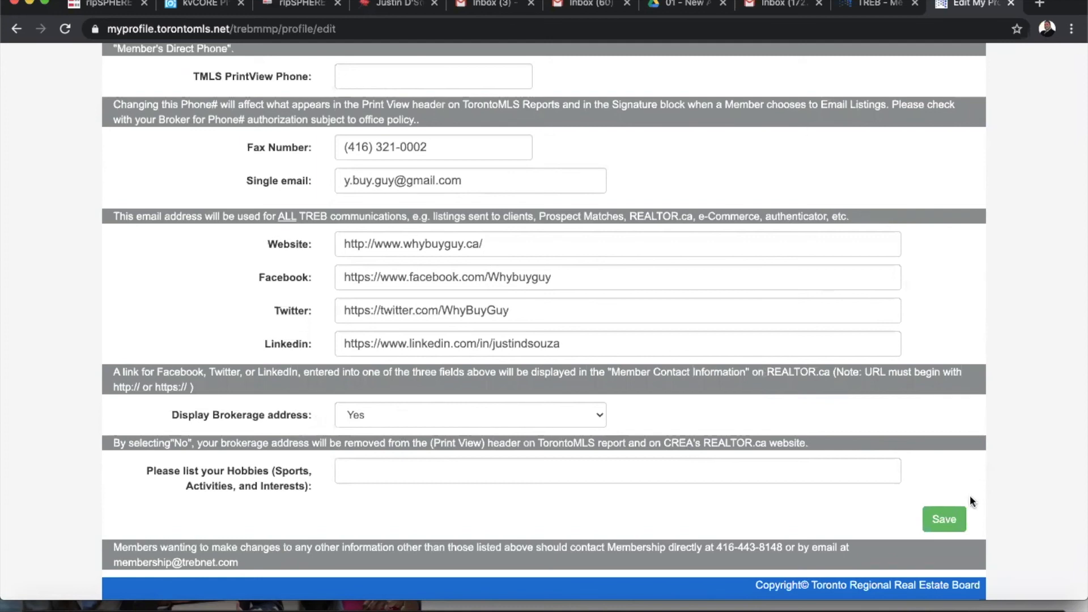
{"action": "left_click", "coordinate": [944, 519]}
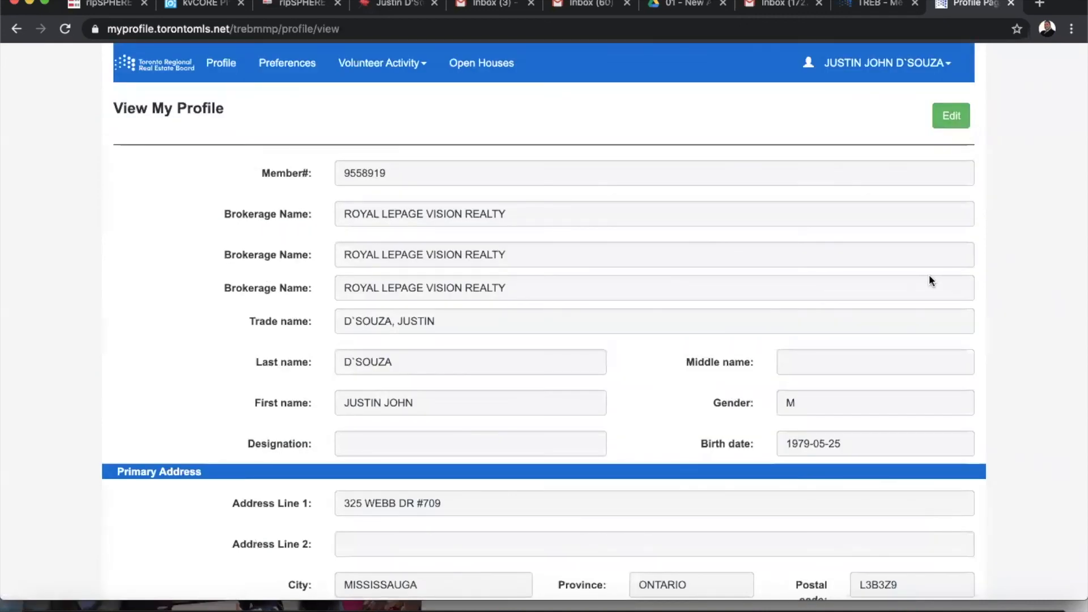
Open the user-name account menu showing the TREB eCard and sign-out options
{"action": "left_click", "coordinate": [948, 70]}
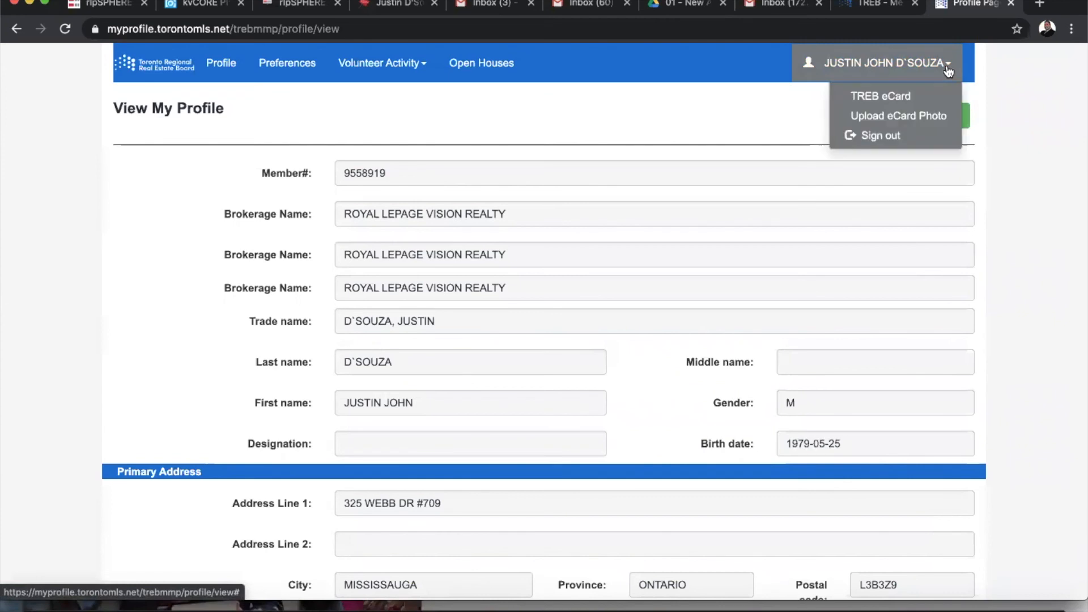
{"action": "left_click", "coordinate": [906, 121]}
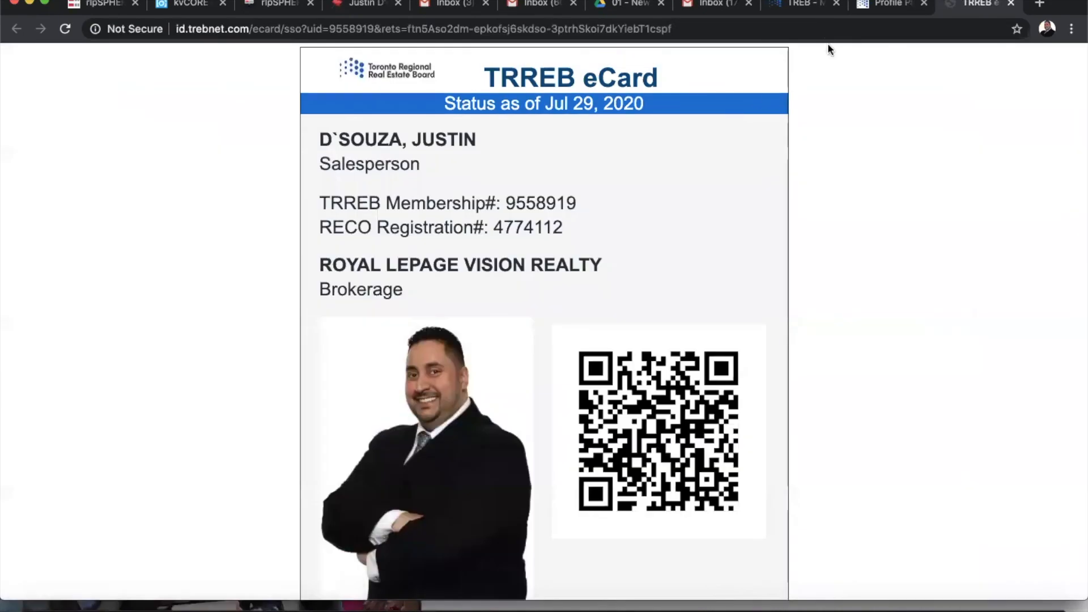
{"action": "left_click", "coordinate": [896, 5]}
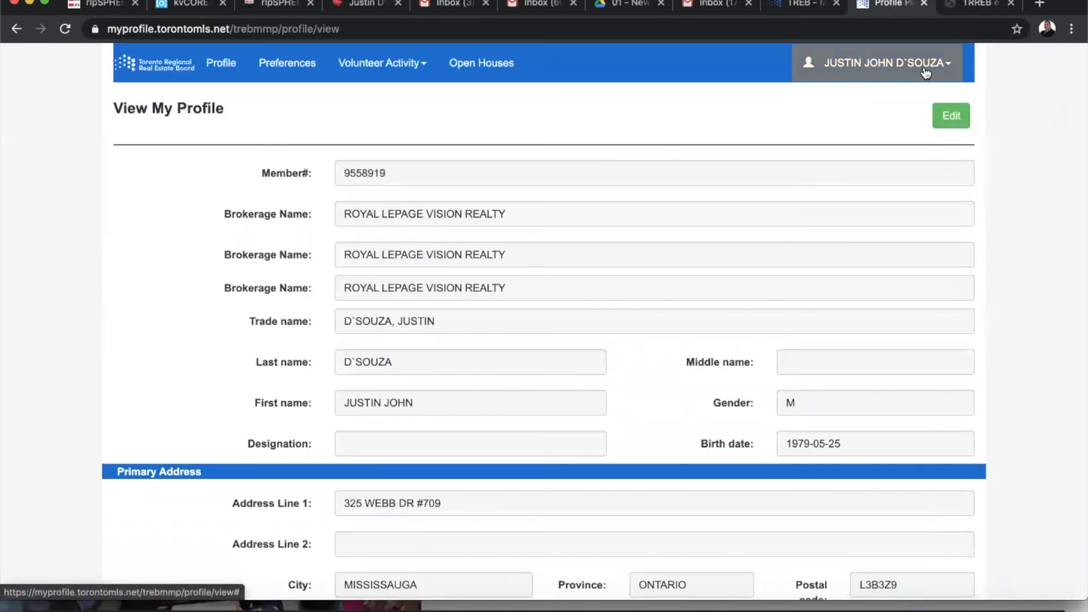
{"action": "left_click", "coordinate": [926, 67]}
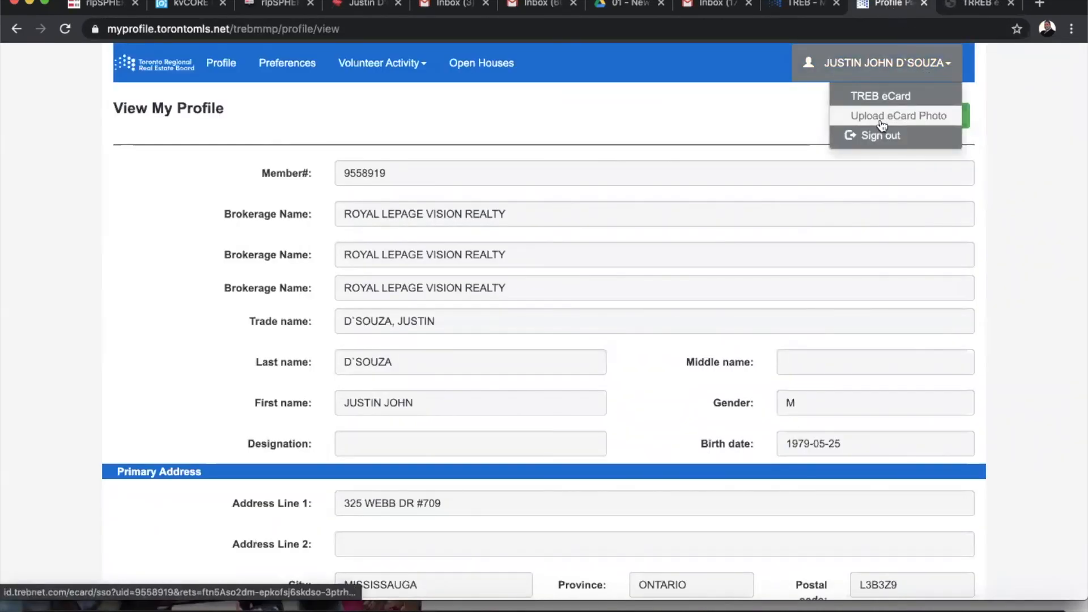
{"action": "left_click", "coordinate": [999, 135]}
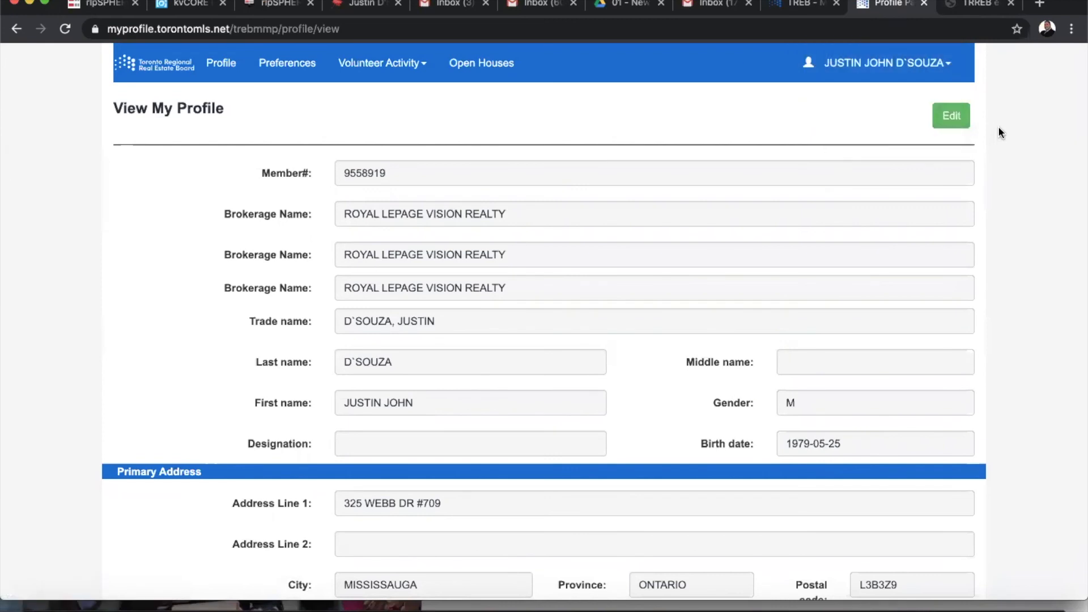
{"action": "left_click", "coordinate": [966, 7]}
{"action": "scroll", "coordinate": [349, 392], "scroll_direction": "down", "scroll_amount": 3}
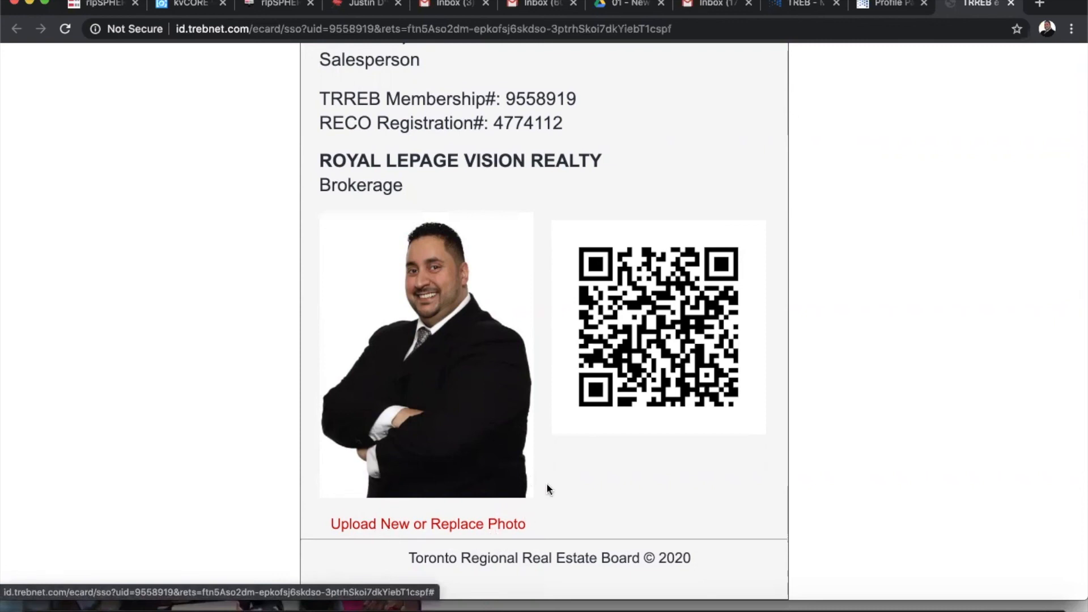
{"action": "scroll", "coordinate": [601, 407], "scroll_direction": "up", "scroll_amount": 2}
{"action": "scroll", "coordinate": [601, 407], "scroll_direction": "down", "scroll_amount": 2}
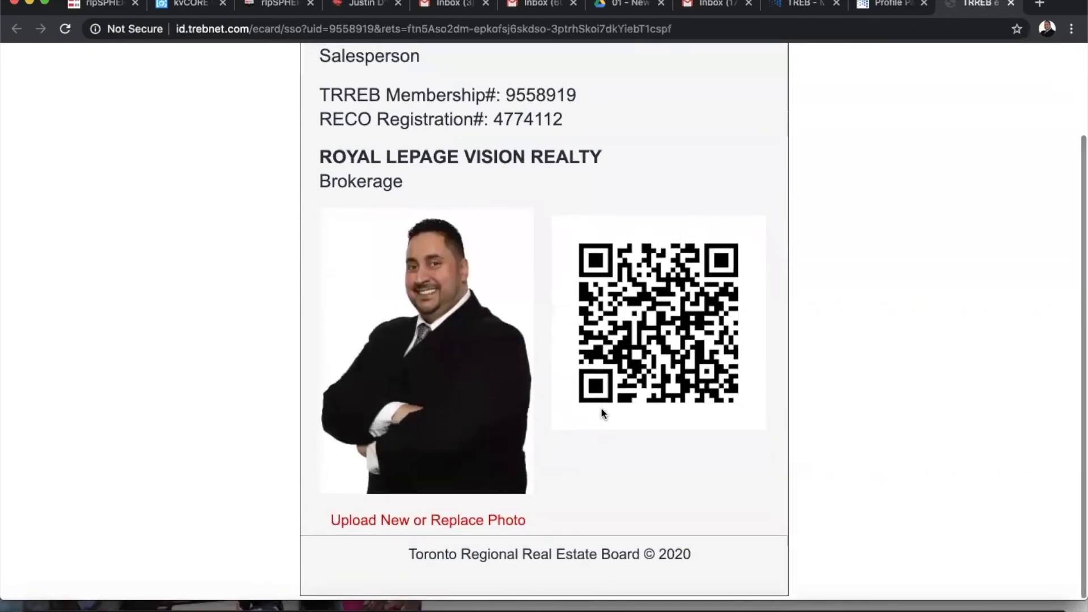
{"action": "scroll", "coordinate": [601, 407], "scroll_direction": "up", "scroll_amount": 3}
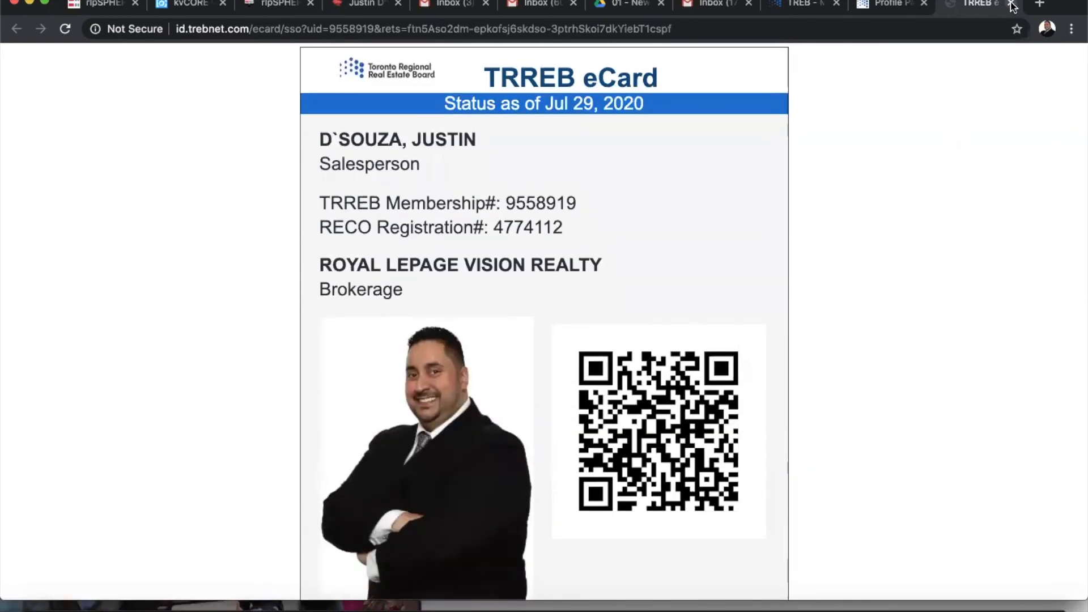
{"action": "left_click", "coordinate": [1013, 5]}
{"action": "scroll", "coordinate": [1003, 156], "scroll_direction": "down", "scroll_amount": 1}
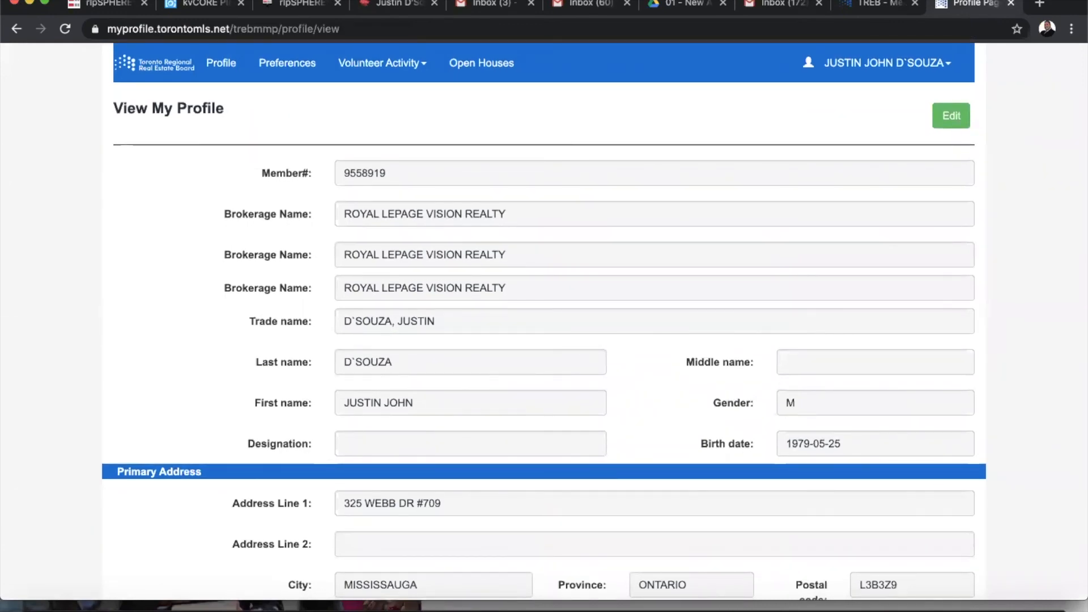
Close the Profile tab and open the Professional Development webinars Spotlight article from Prof. Dev
{"action": "left_click", "coordinate": [1012, 7]}
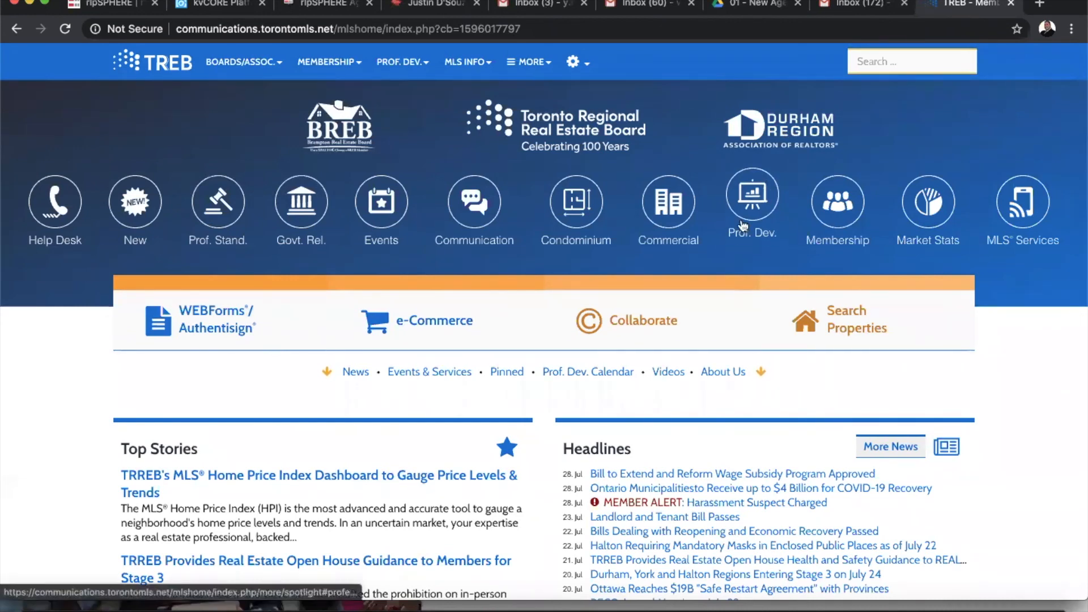
{"action": "left_click", "coordinate": [755, 195]}
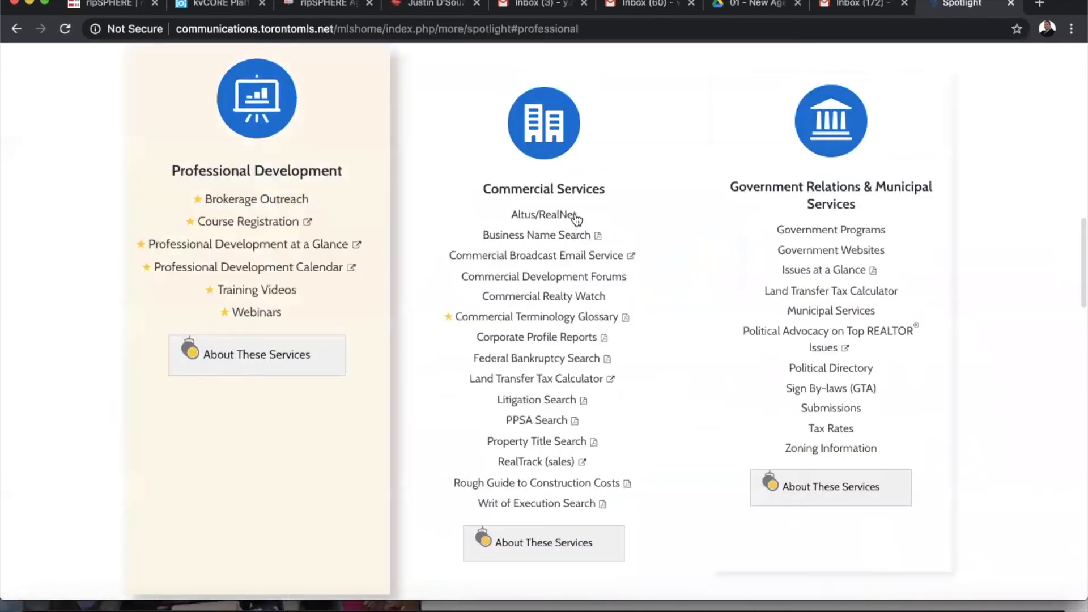
{"action": "left_click", "coordinate": [253, 358]}
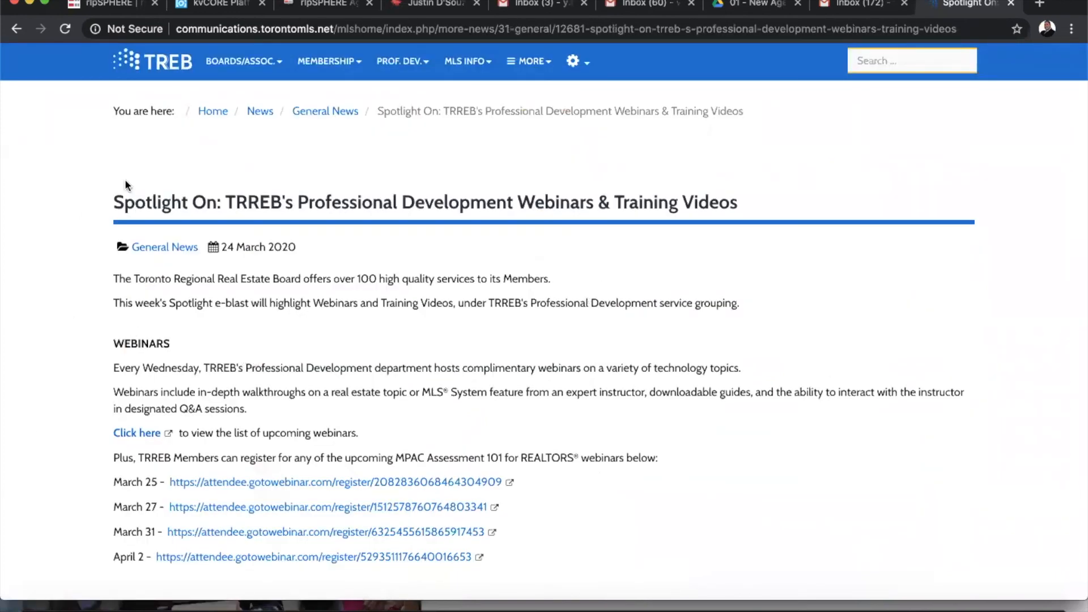
{"action": "scroll", "coordinate": [862, 423], "scroll_direction": "down", "scroll_amount": 5}
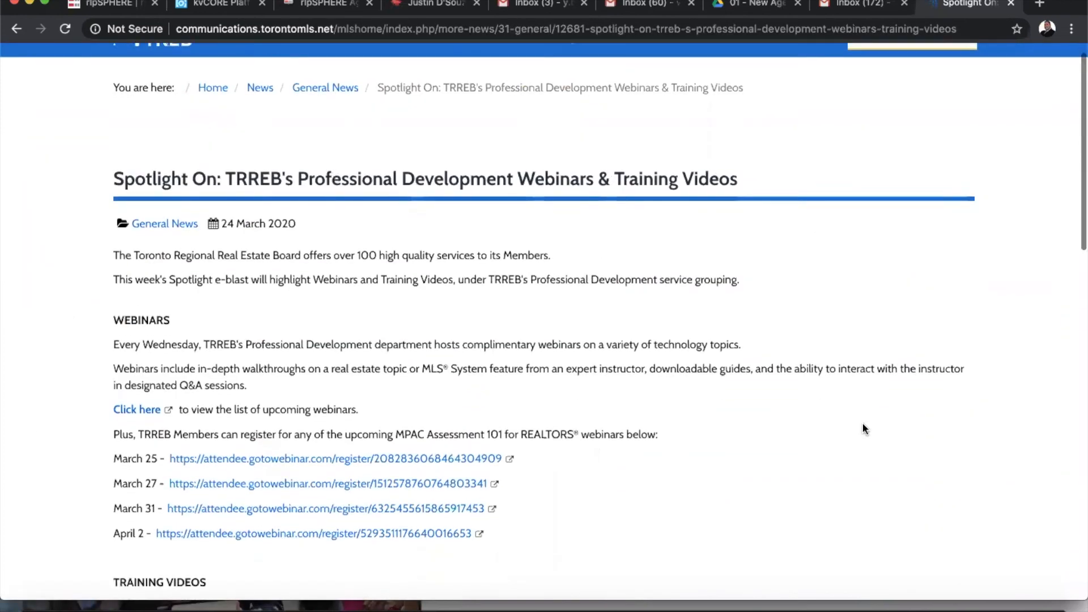
{"action": "scroll", "coordinate": [863, 424], "scroll_direction": "down", "scroll_amount": 5}
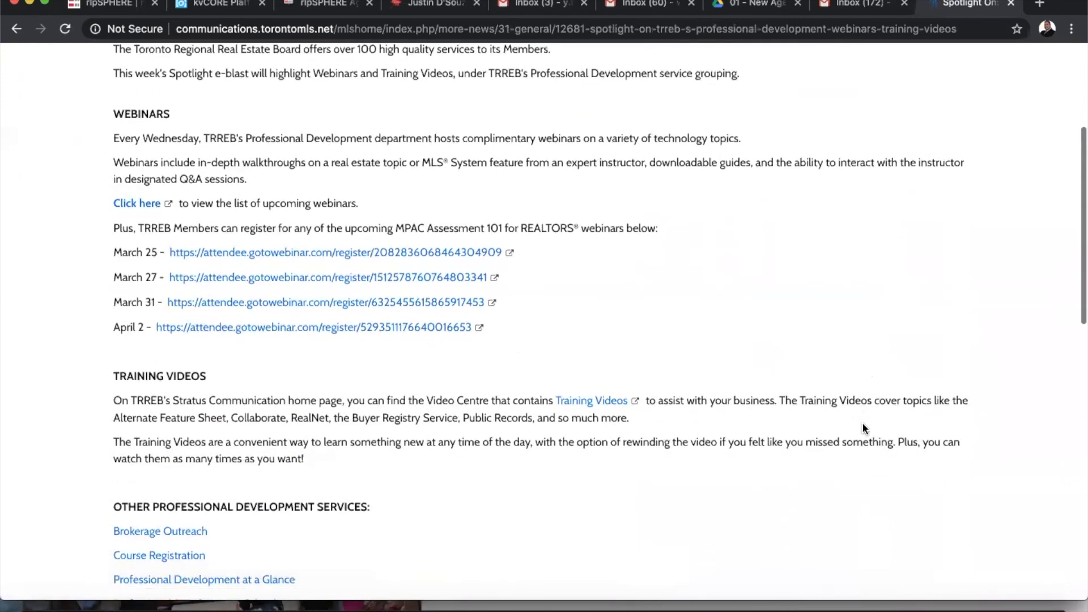
{"action": "scroll", "coordinate": [863, 423], "scroll_direction": "down", "scroll_amount": 2}
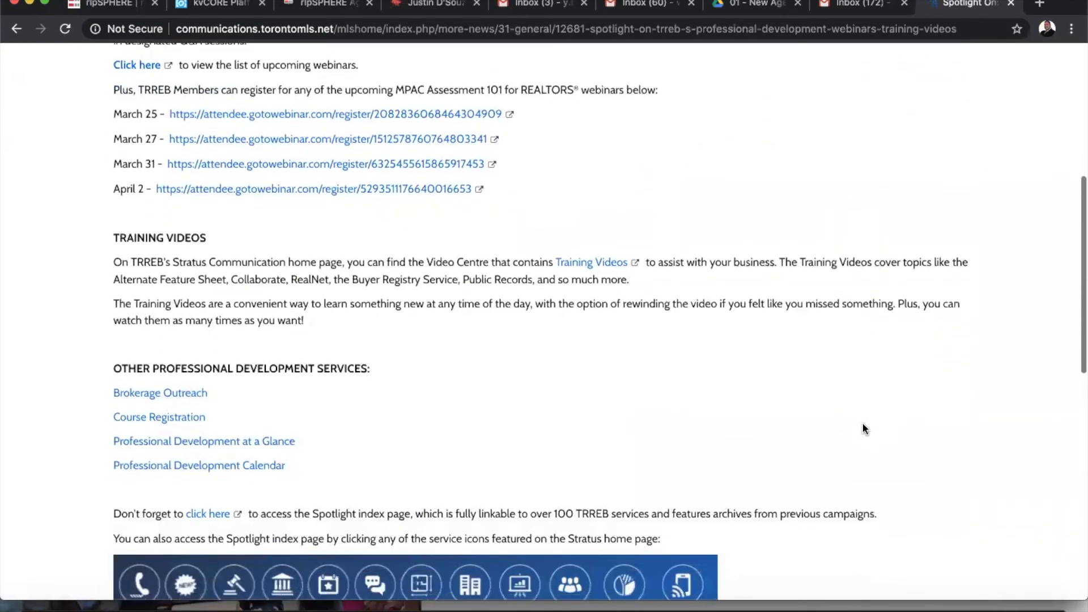
{"action": "scroll", "coordinate": [862, 423], "scroll_direction": "up", "scroll_amount": 8}
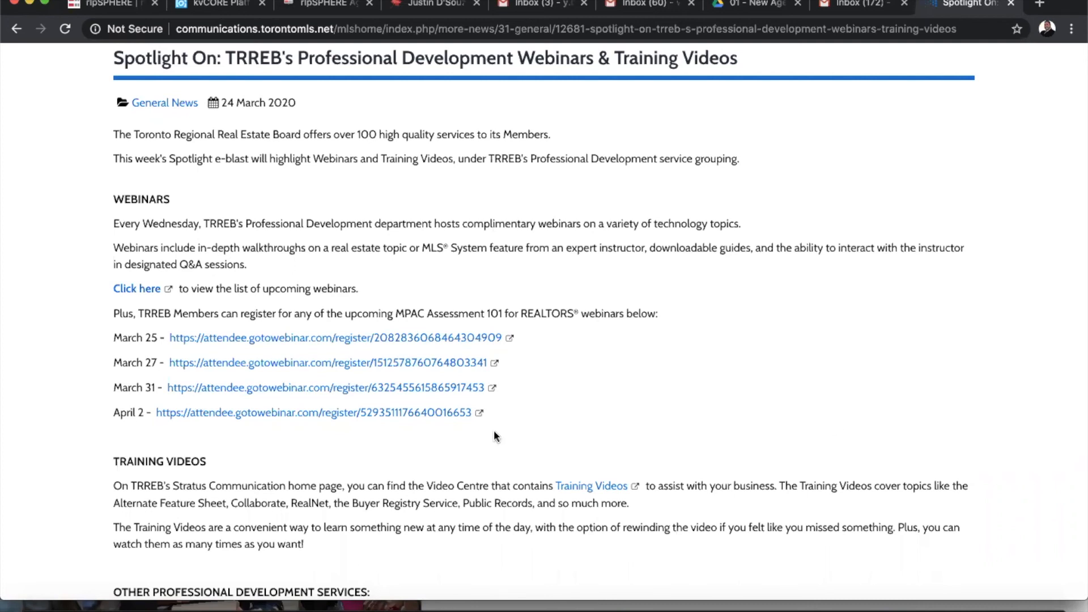
Open the GoToWebinar registration page for Stratus Basics from the TRREB Virtual Learning list
{"action": "left_click", "coordinate": [137, 289]}
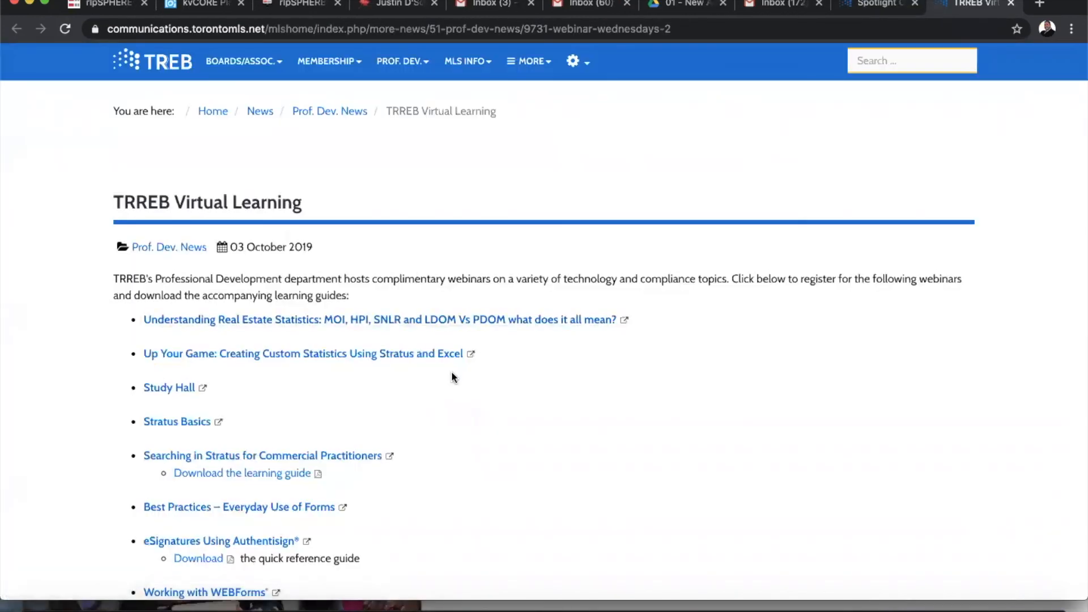
{"action": "scroll", "coordinate": [451, 374], "scroll_direction": "down", "scroll_amount": 3}
{"action": "scroll", "coordinate": [451, 376], "scroll_direction": "down", "scroll_amount": 5}
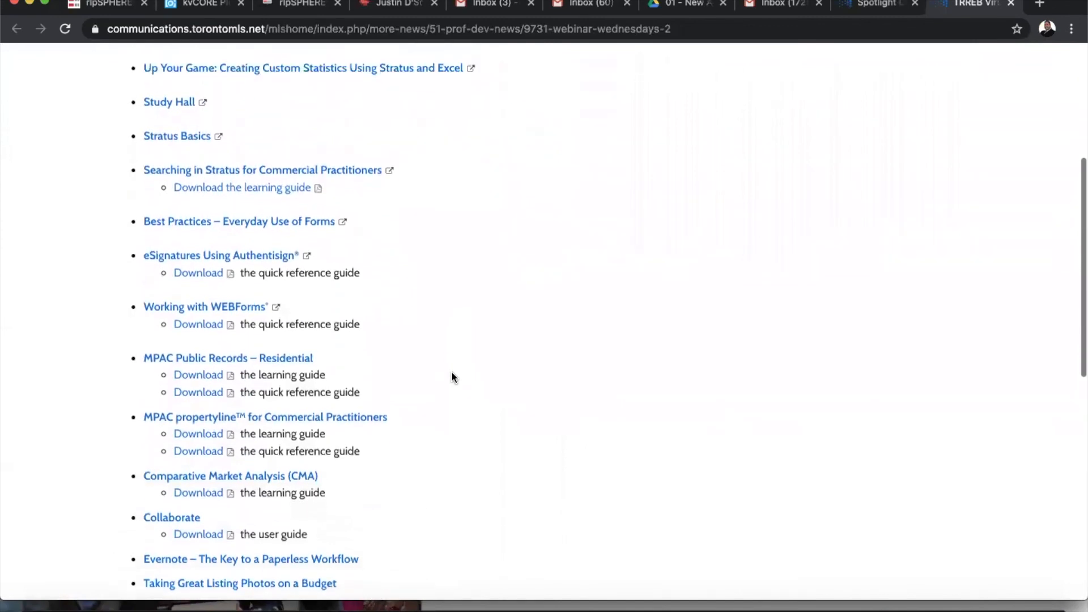
{"action": "scroll", "coordinate": [452, 376], "scroll_direction": "up", "scroll_amount": 2}
{"action": "scroll", "coordinate": [452, 371], "scroll_direction": "up", "scroll_amount": 2}
{"action": "scroll", "coordinate": [451, 371], "scroll_direction": "down", "scroll_amount": 1}
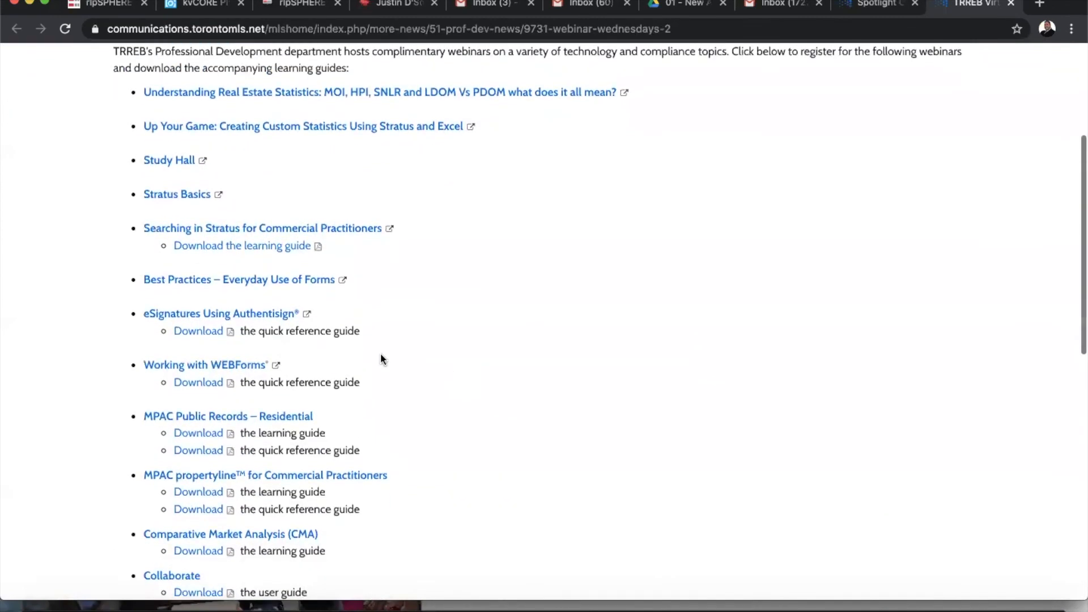
{"action": "left_click", "coordinate": [173, 193]}
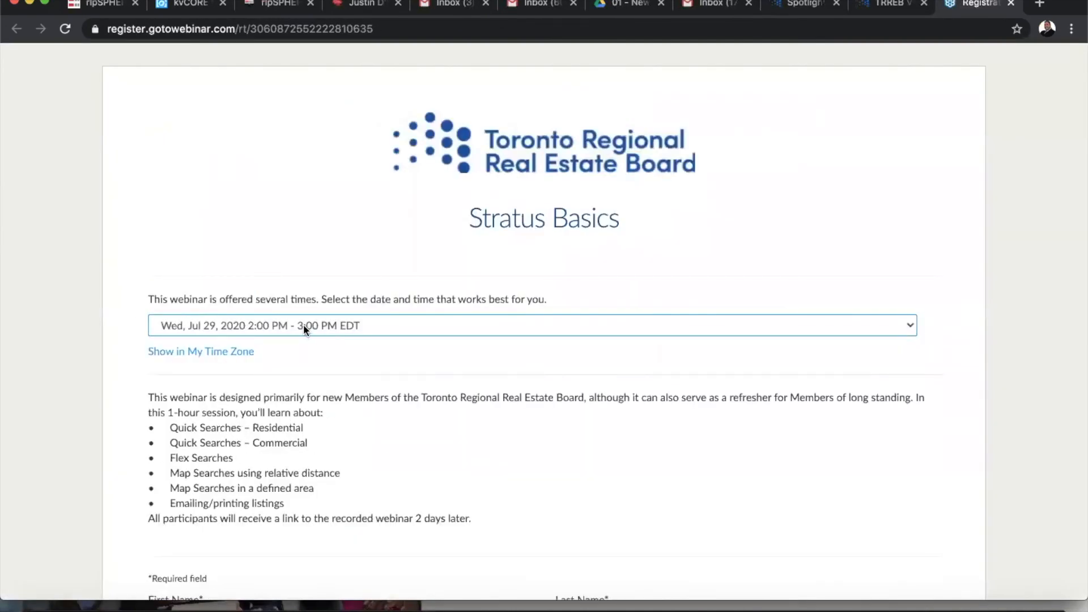
Review the session dates, keep Jul 29, and close the Stratus Basics registration tab
{"action": "left_click", "coordinate": [304, 326]}
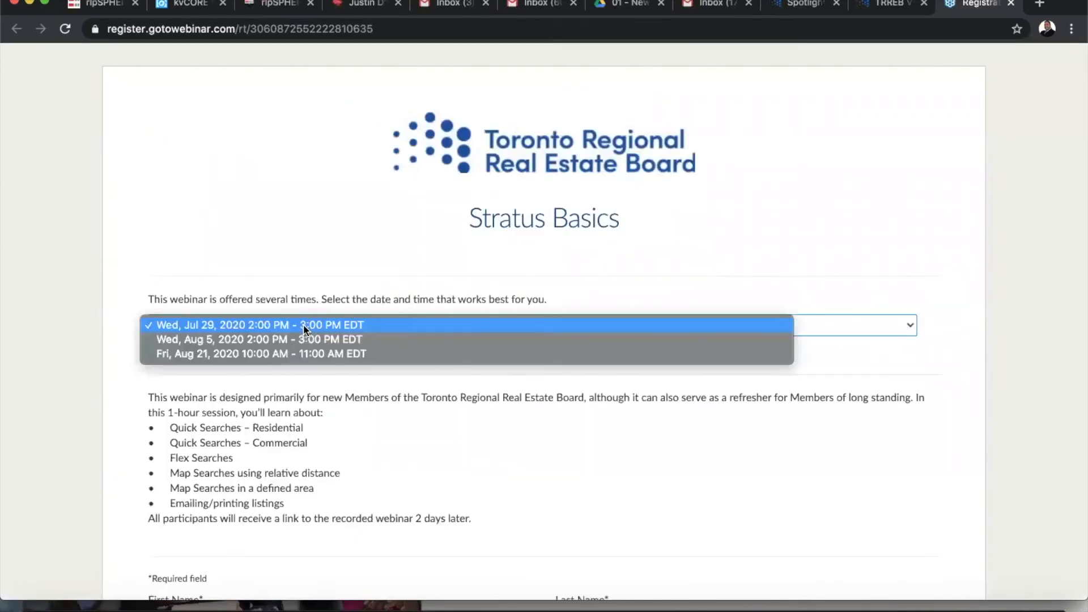
{"action": "left_click", "coordinate": [322, 250]}
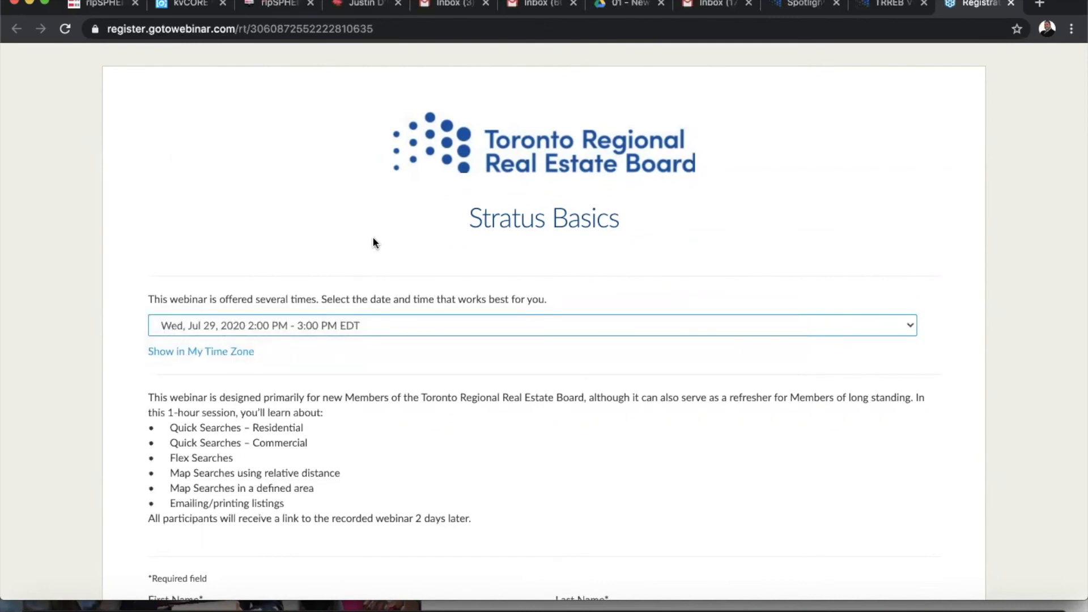
{"action": "scroll", "coordinate": [549, 430], "scroll_direction": "down", "scroll_amount": 9}
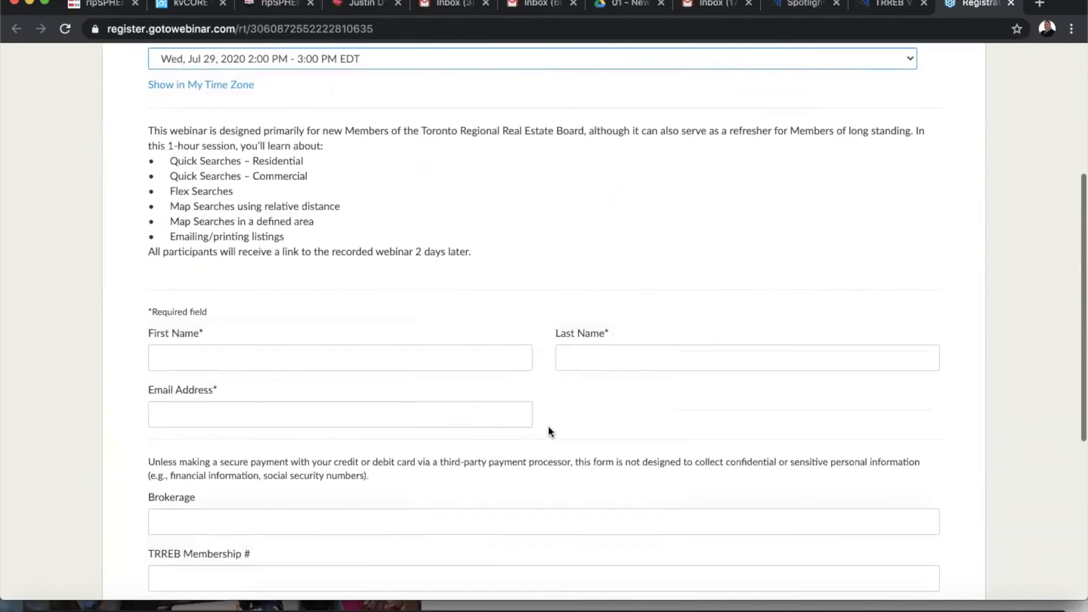
{"action": "scroll", "coordinate": [548, 432], "scroll_direction": "up", "scroll_amount": 9}
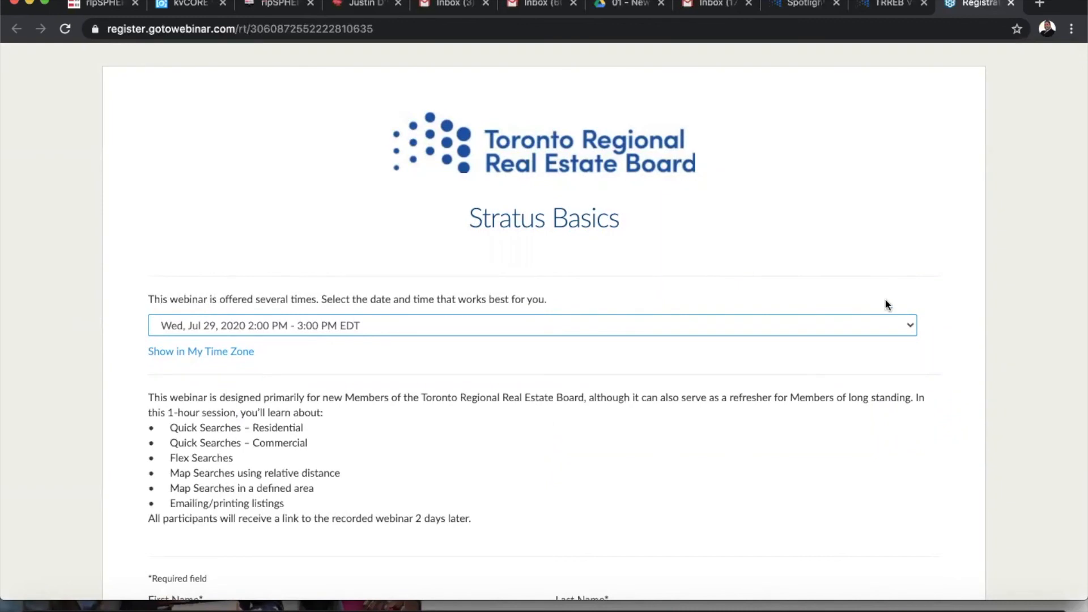
{"action": "left_click", "coordinate": [1011, 6]}
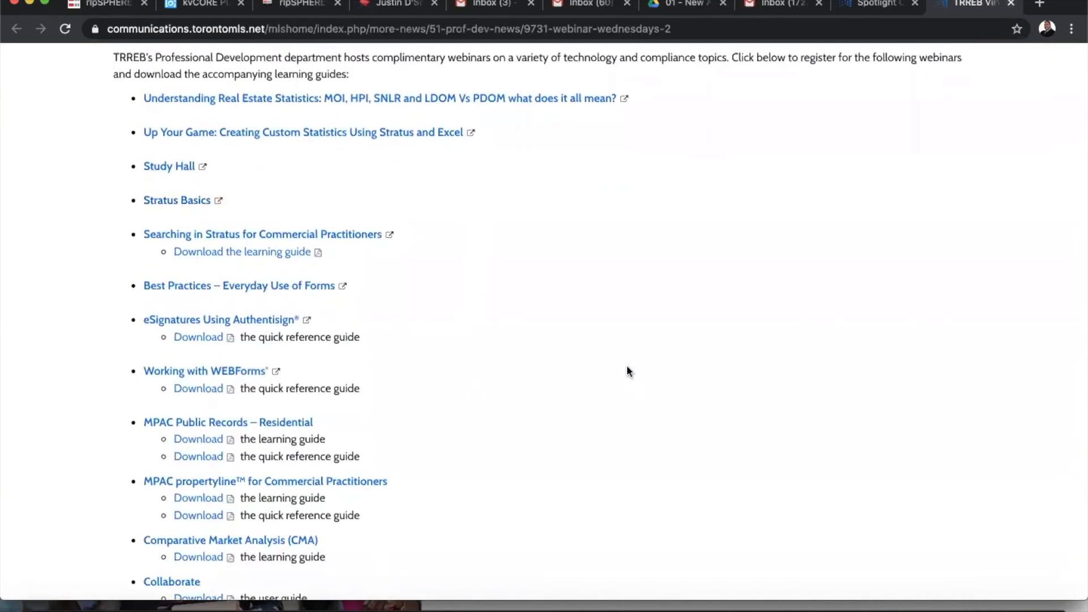
Close the TRREB webinar list and use the TREB logo to go back home
{"action": "scroll", "coordinate": [628, 371], "scroll_direction": "up", "scroll_amount": 5}
{"action": "scroll", "coordinate": [628, 371], "scroll_direction": "down", "scroll_amount": 4}
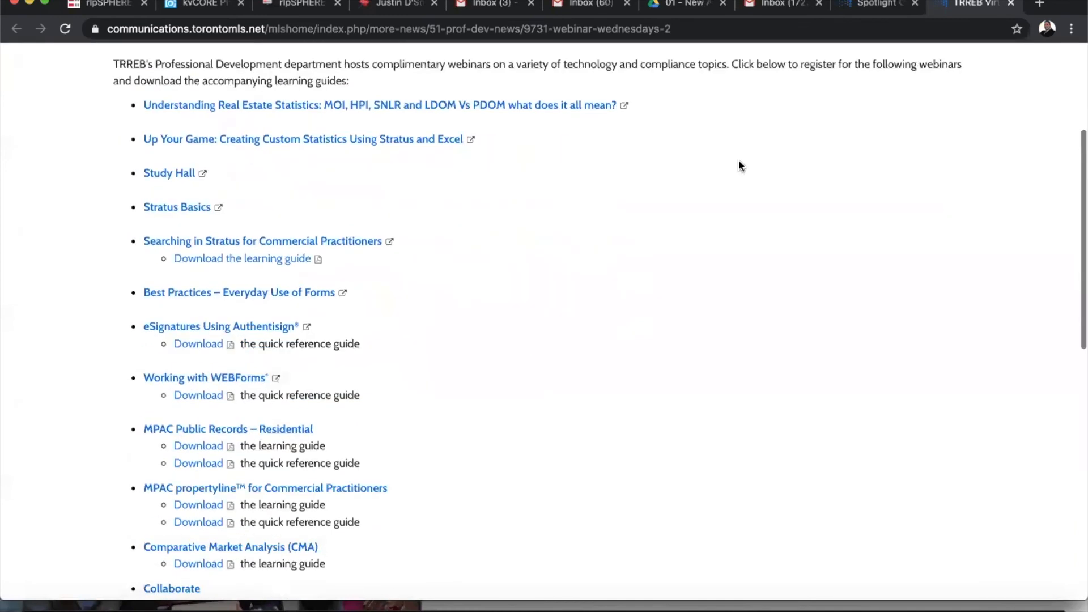
{"action": "left_click", "coordinate": [1011, 6]}
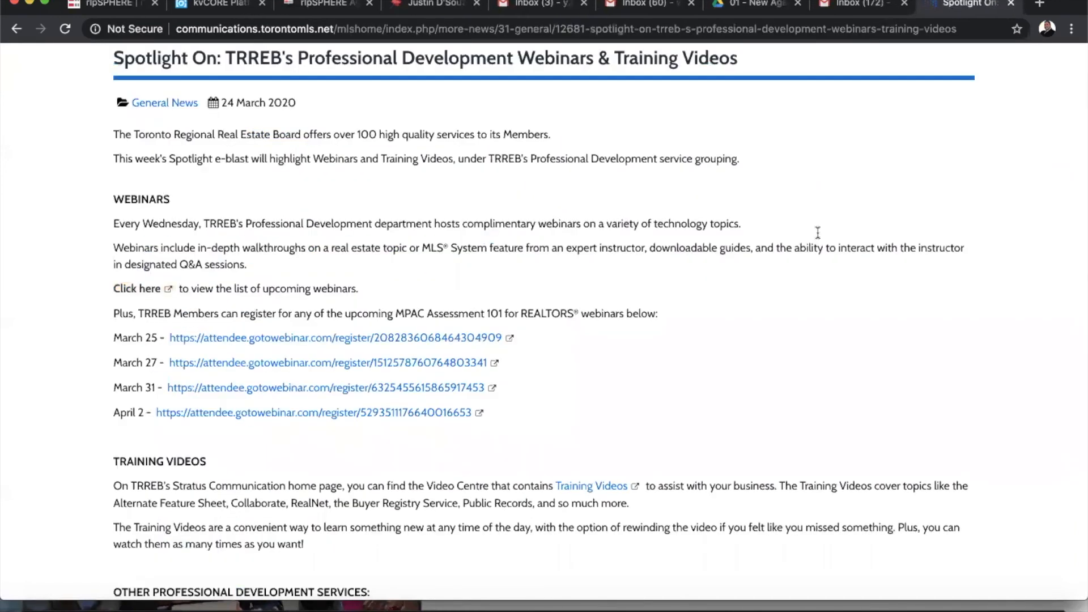
{"action": "scroll", "coordinate": [818, 232], "scroll_direction": "down", "scroll_amount": 4}
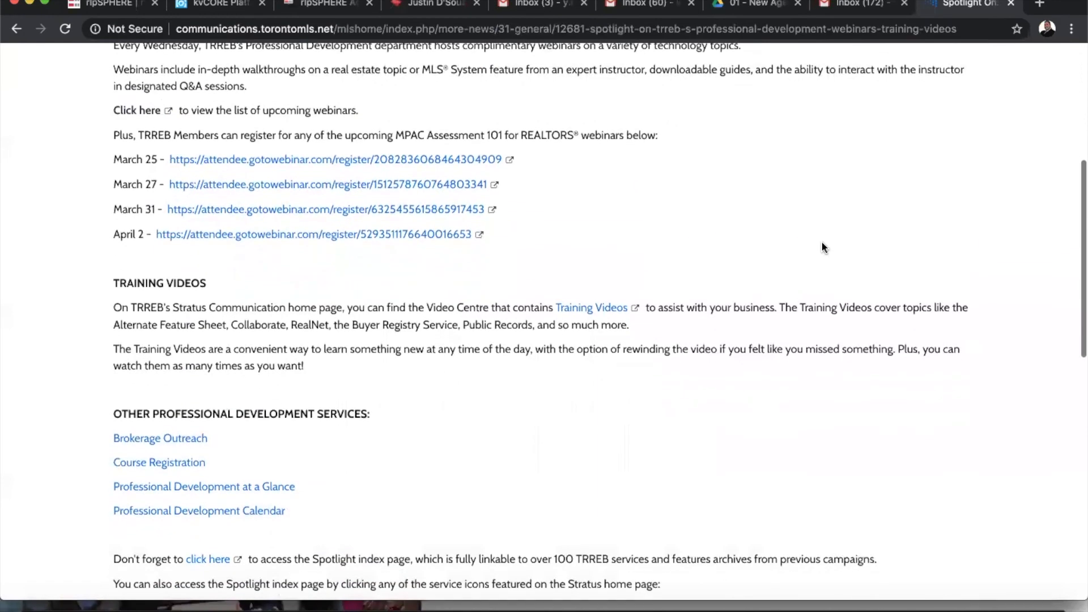
{"action": "scroll", "coordinate": [822, 243], "scroll_direction": "up", "scroll_amount": 7}
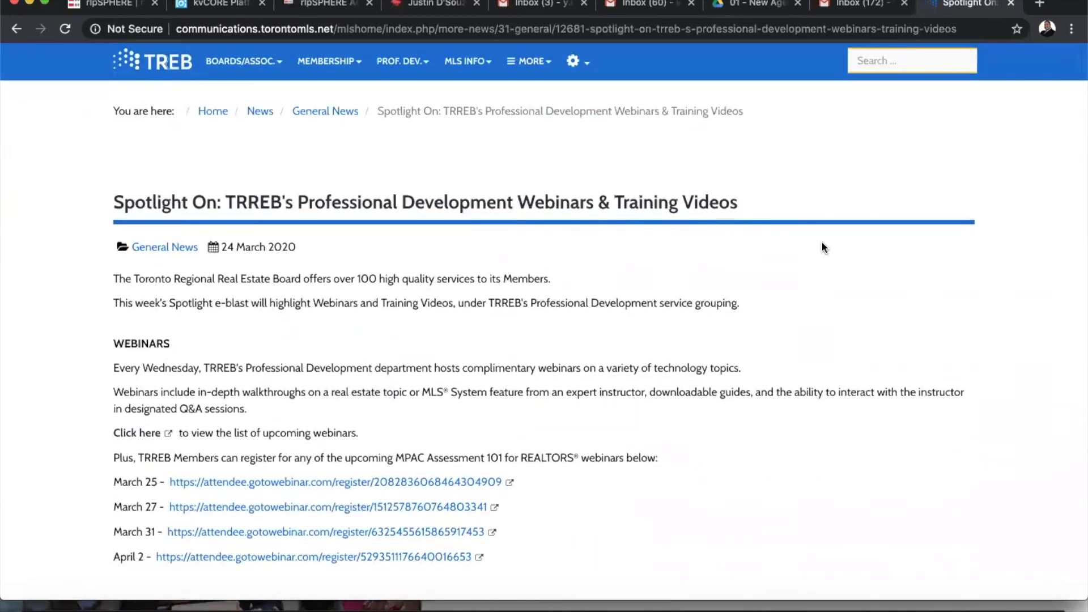
{"action": "scroll", "coordinate": [822, 244], "scroll_direction": "down", "scroll_amount": 1}
{"action": "scroll", "coordinate": [822, 244], "scroll_direction": "up", "scroll_amount": 1}
{"action": "left_click", "coordinate": [148, 64]}
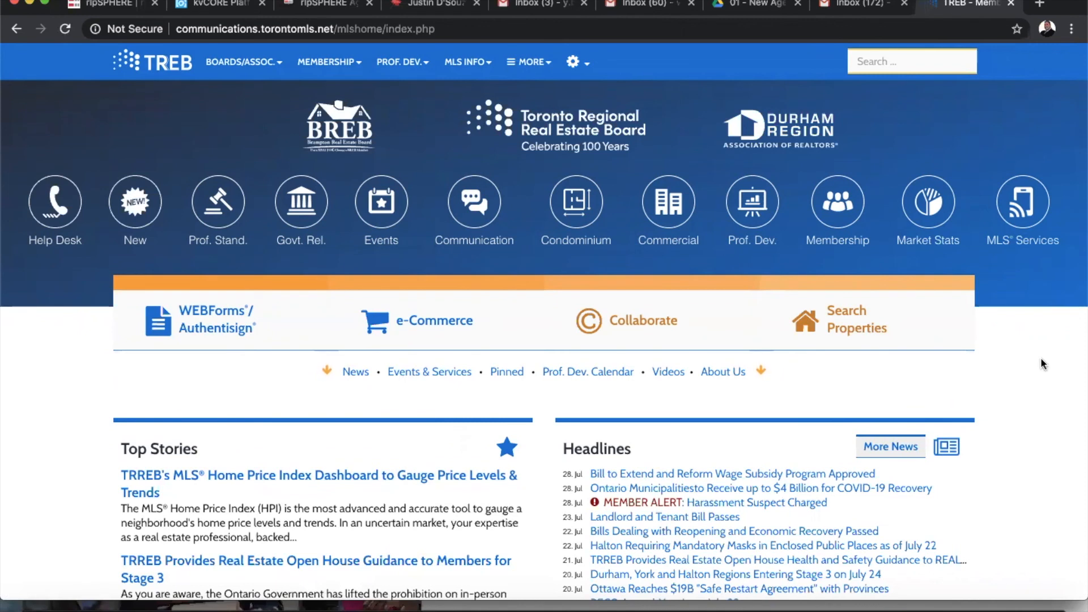
{"action": "left_click", "coordinate": [930, 209]}
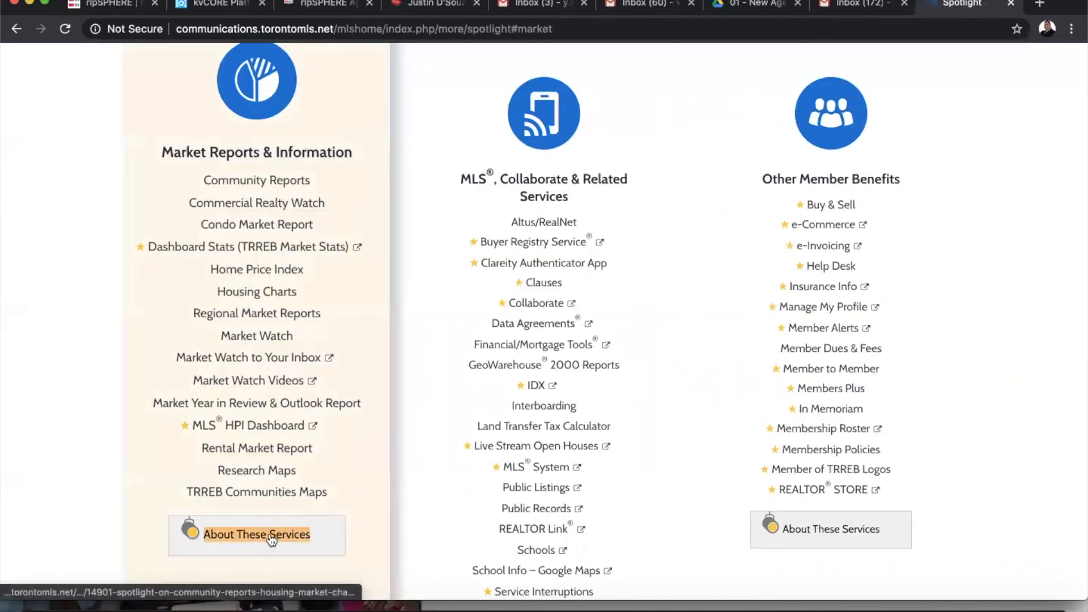
{"action": "left_click", "coordinate": [240, 527]}
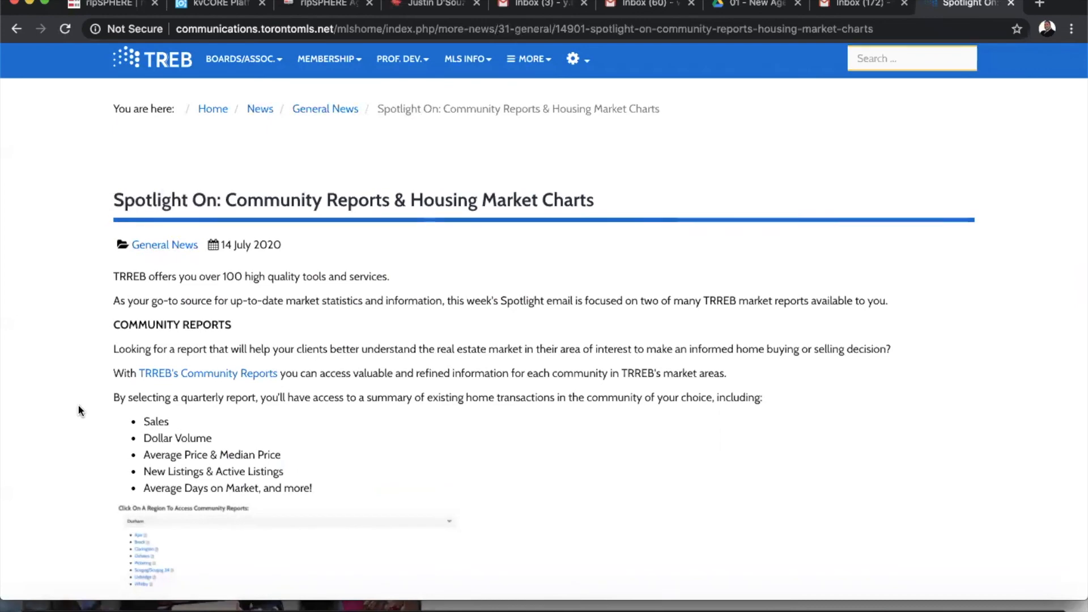
{"action": "scroll", "coordinate": [79, 407], "scroll_direction": "down", "scroll_amount": 8}
{"action": "scroll", "coordinate": [79, 406], "scroll_direction": "down", "scroll_amount": 6}
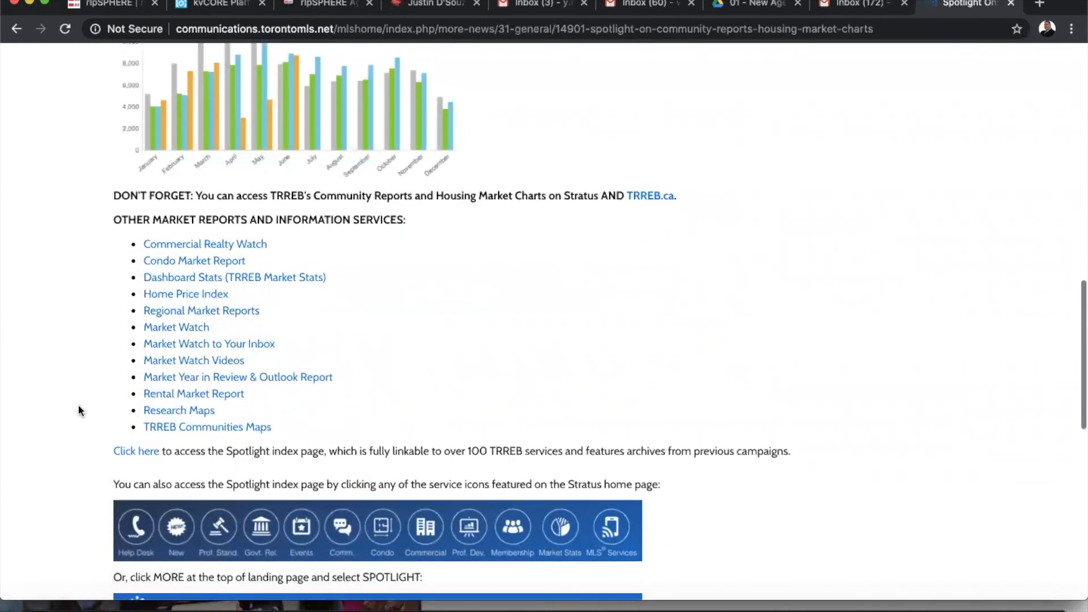
{"action": "scroll", "coordinate": [78, 407], "scroll_direction": "up", "scroll_amount": 4}
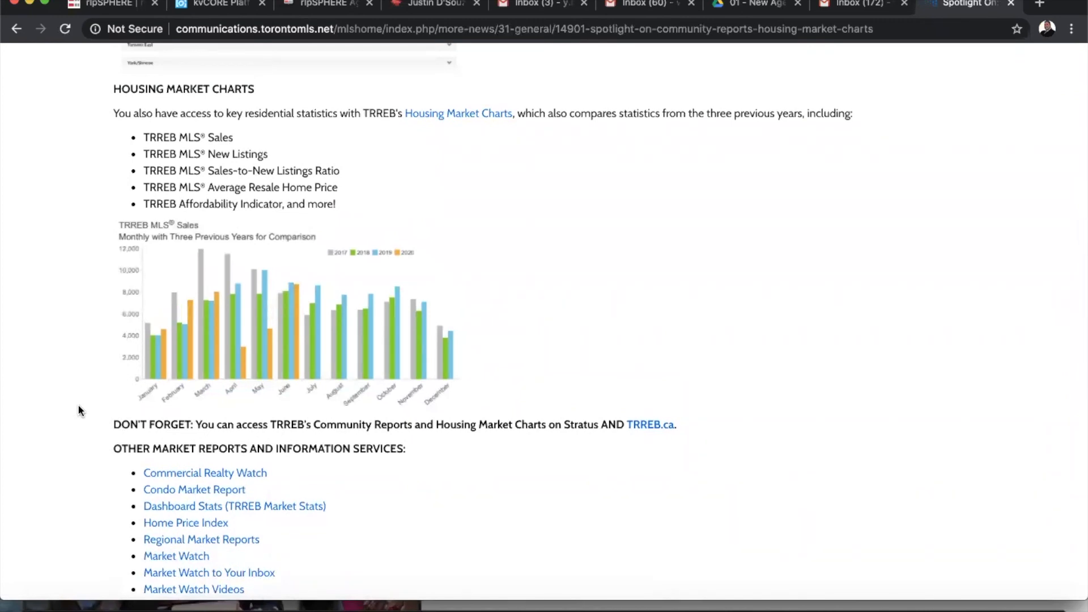
{"action": "scroll", "coordinate": [79, 406], "scroll_direction": "up", "scroll_amount": 6}
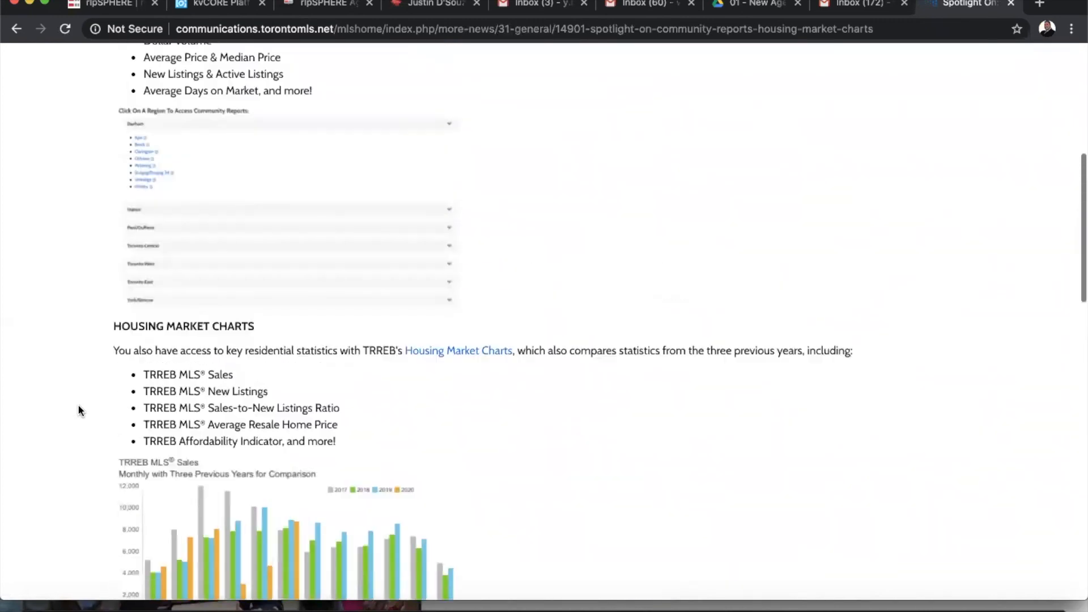
{"action": "scroll", "coordinate": [77, 404], "scroll_direction": "up", "scroll_amount": 5}
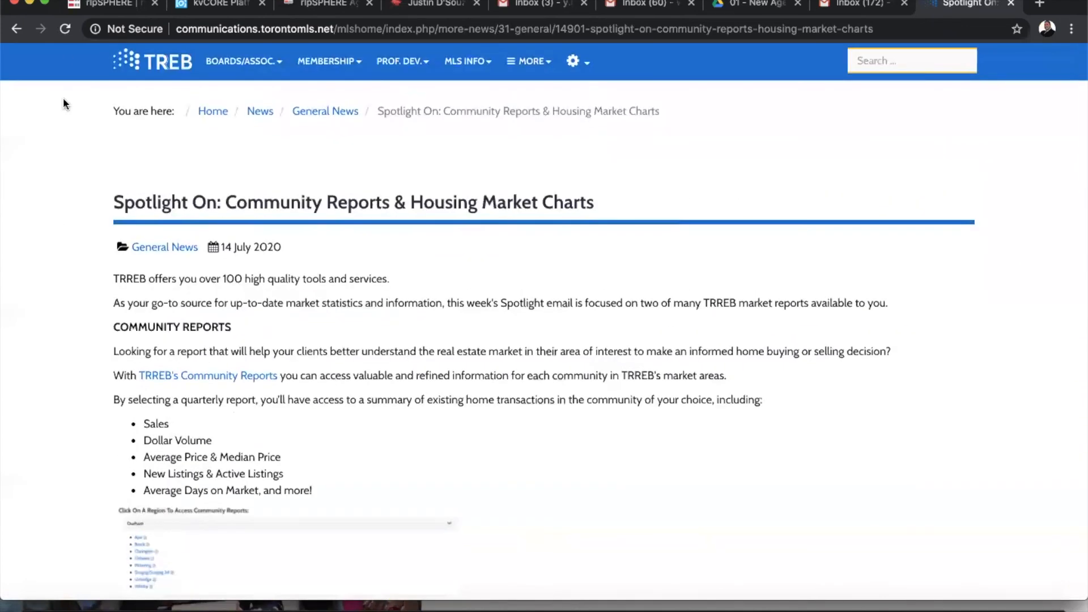
{"action": "left_click", "coordinate": [15, 31]}
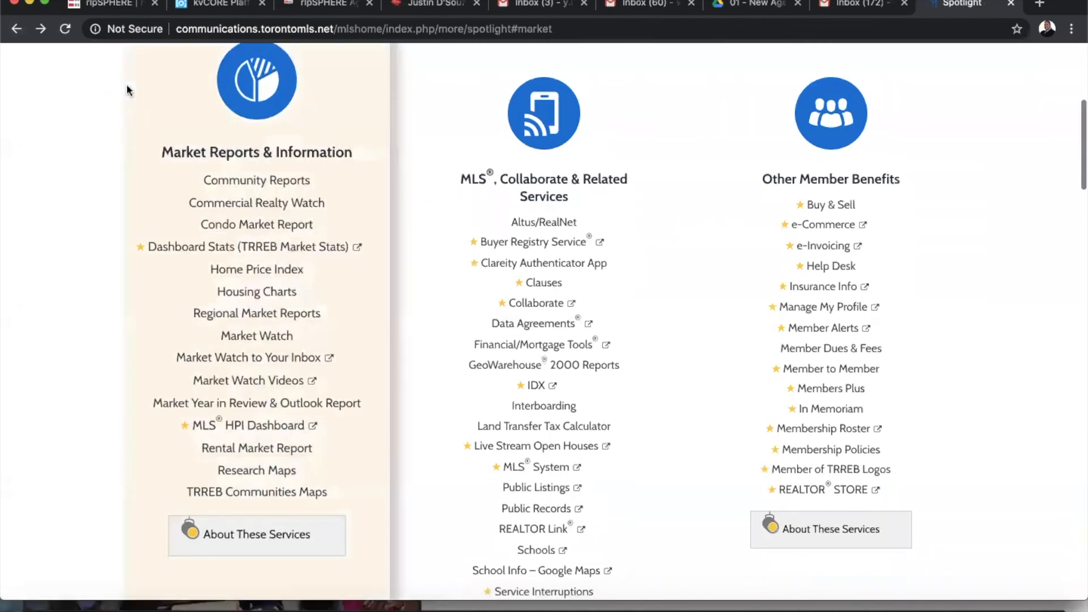
{"action": "left_click", "coordinate": [25, 29]}
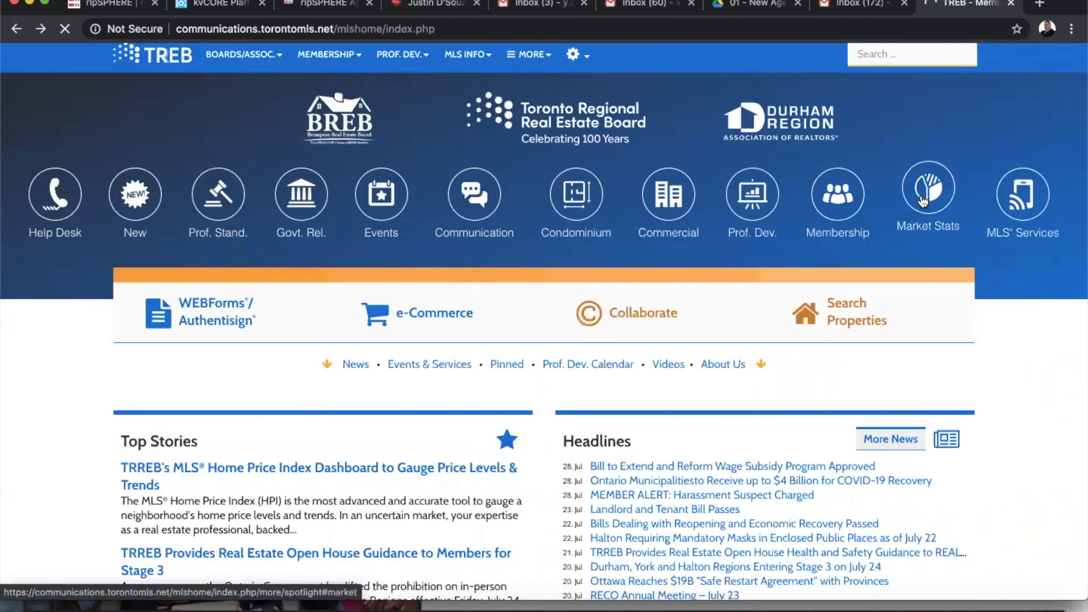
{"action": "left_click", "coordinate": [929, 202]}
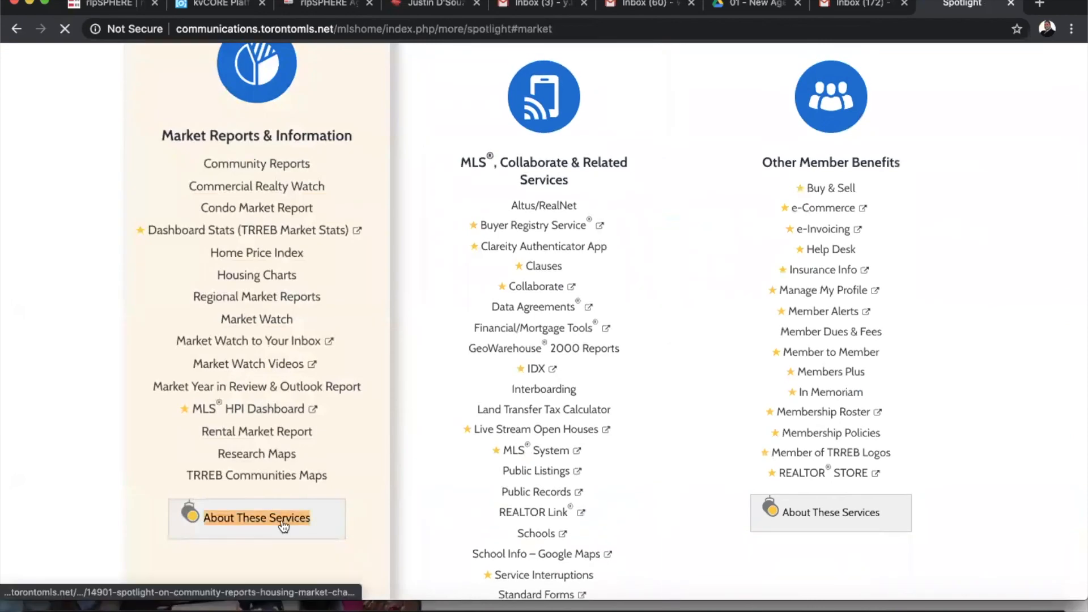
{"action": "left_click", "coordinate": [283, 522]}
{"action": "scroll", "coordinate": [434, 352], "scroll_direction": "down", "scroll_amount": 10}
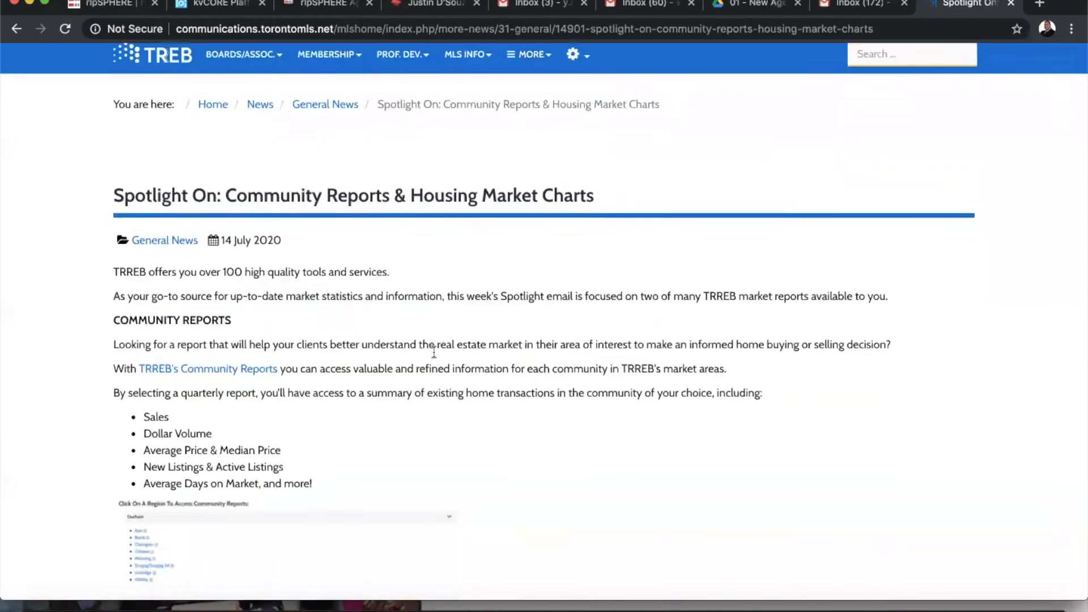
{"action": "scroll", "coordinate": [449, 372], "scroll_direction": "down", "scroll_amount": 5}
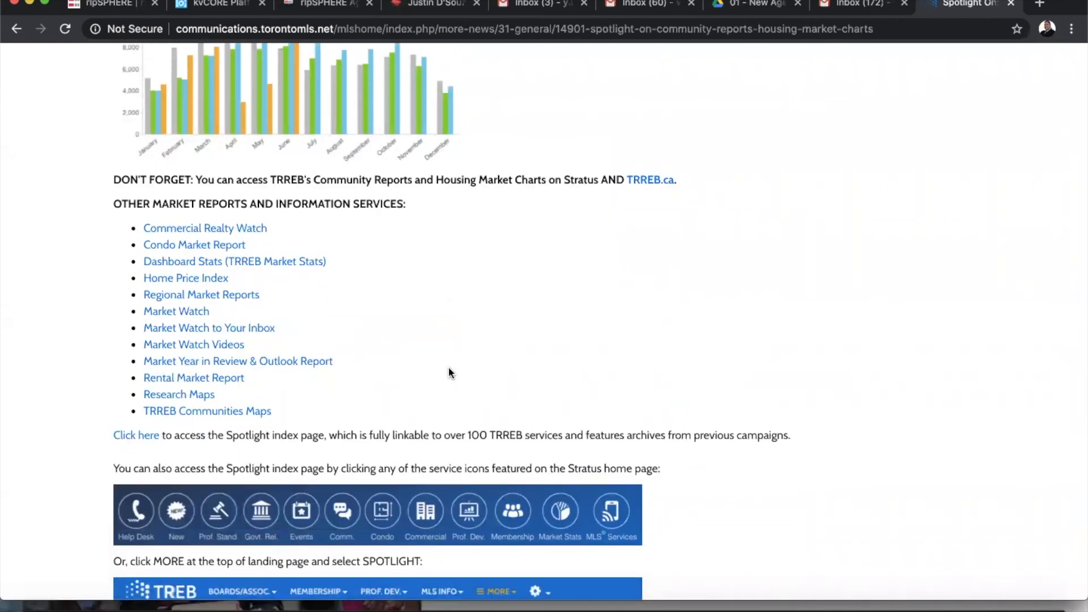
{"action": "scroll", "coordinate": [449, 372], "scroll_direction": "up", "scroll_amount": 16}
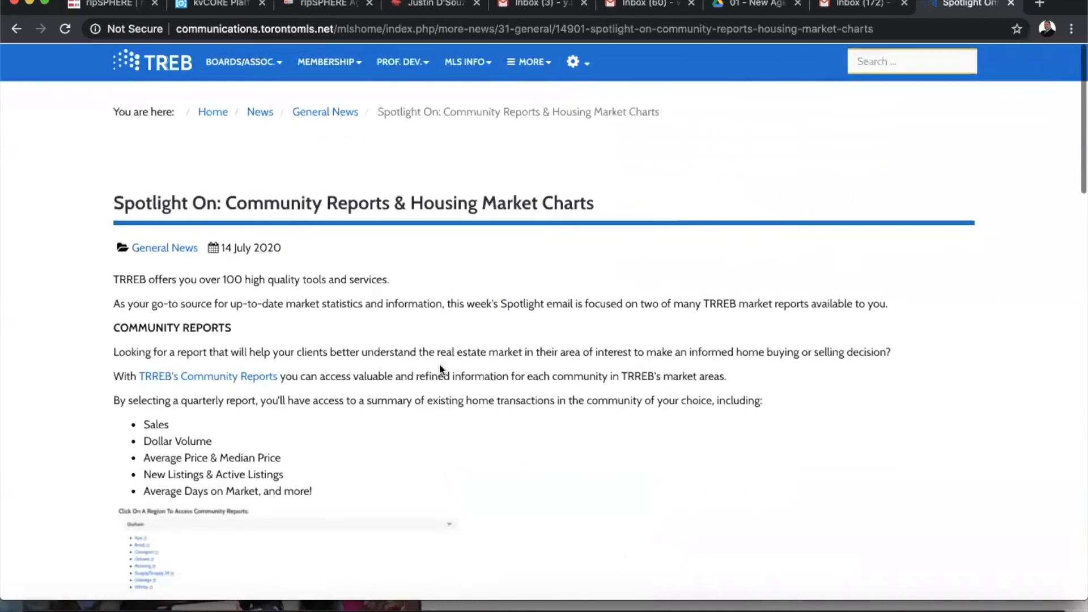
{"action": "left_click", "coordinate": [159, 65]}
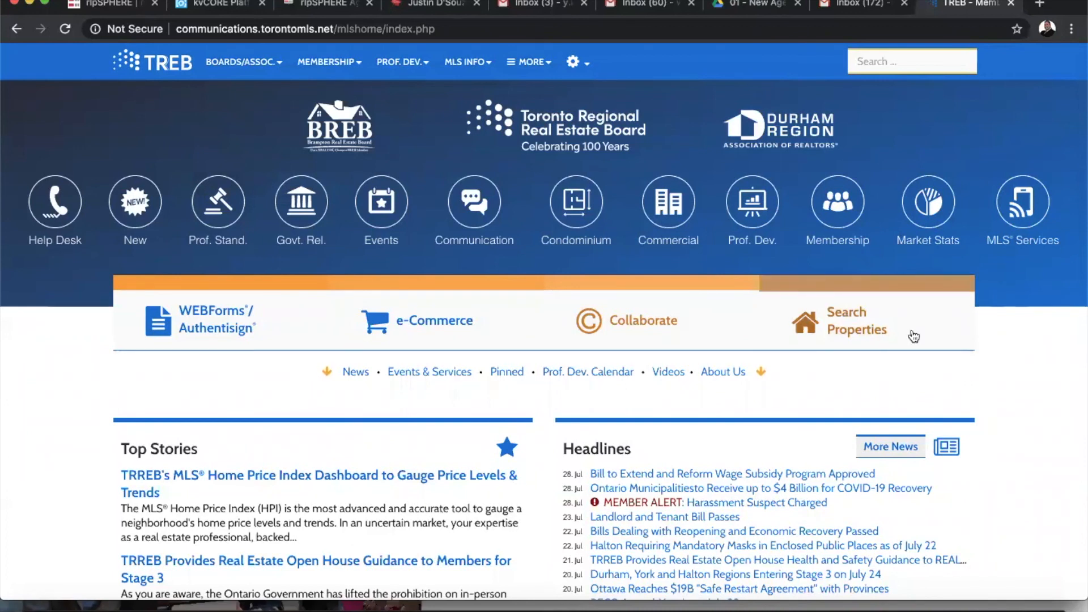
Launch Search Properties from the home page and go to Listings > Search
{"action": "left_click", "coordinate": [853, 326]}
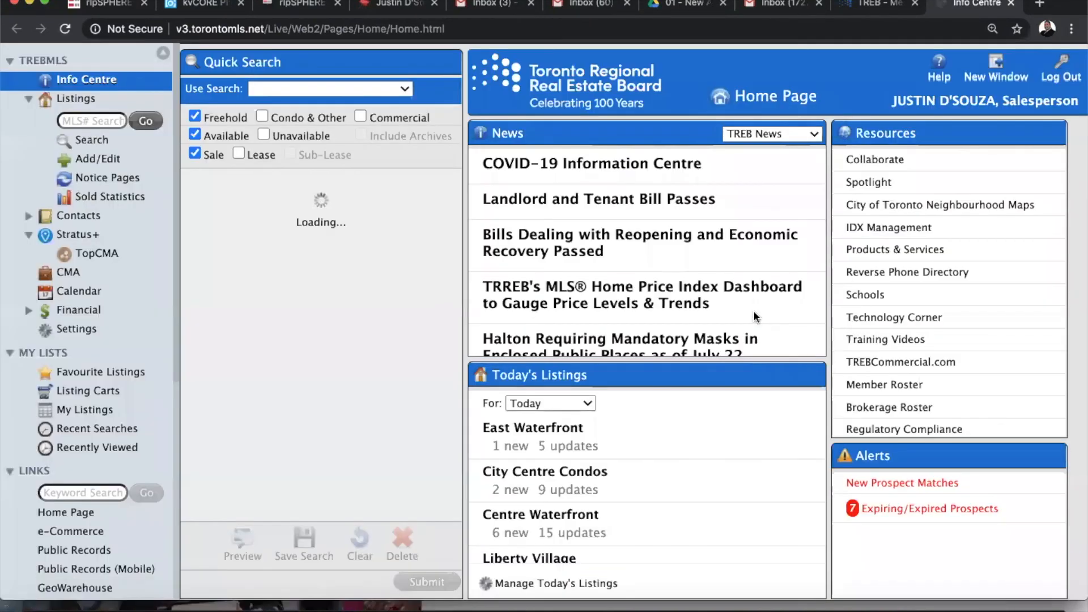
{"action": "left_click", "coordinate": [77, 140]}
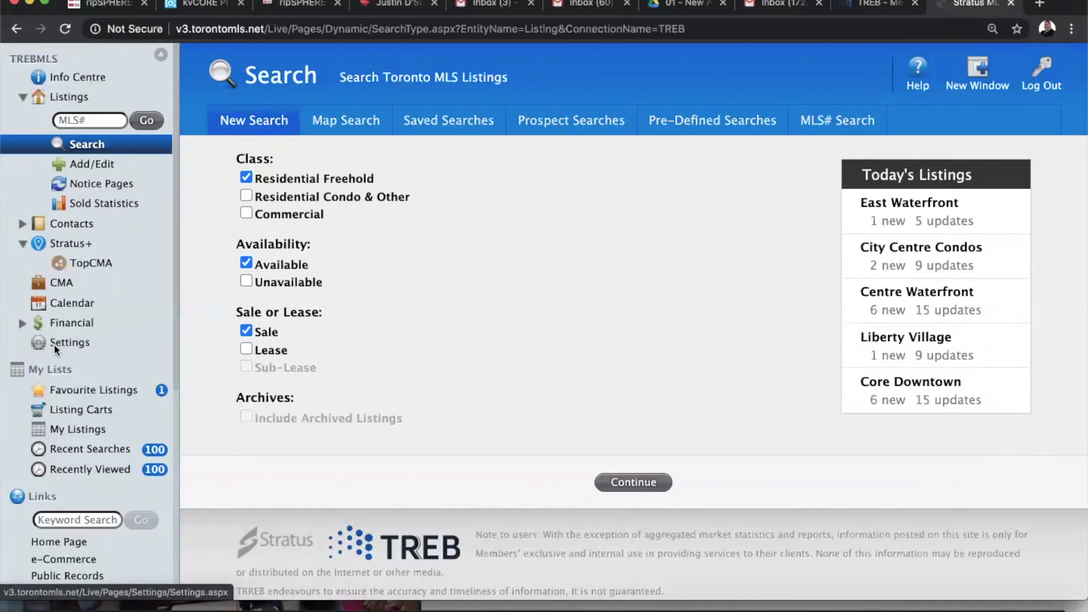
Clear the Core Downtown definition from Market Area 6 in Settings > Market Areas
{"action": "left_click", "coordinate": [38, 344]}
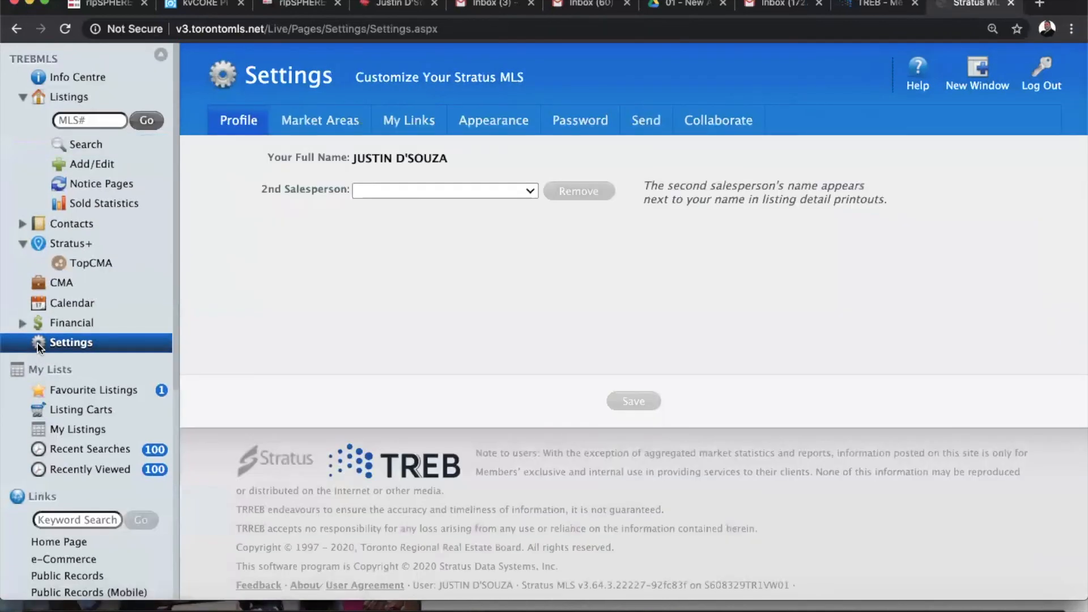
{"action": "left_click", "coordinate": [319, 120]}
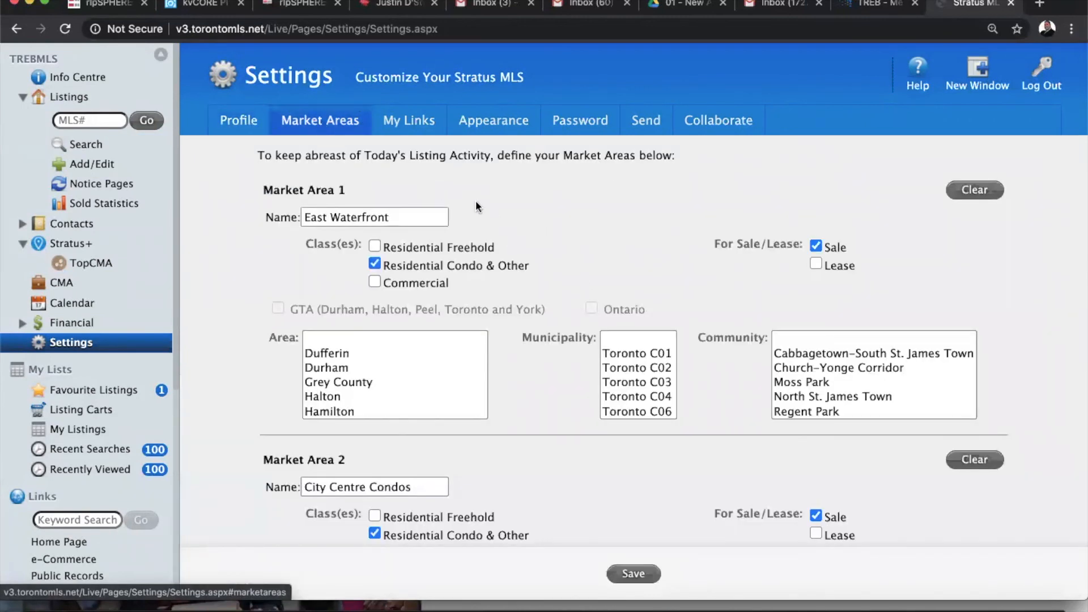
{"action": "scroll", "coordinate": [812, 257], "scroll_direction": "down", "scroll_amount": 1}
{"action": "scroll", "coordinate": [846, 292], "scroll_direction": "down", "scroll_amount": 20}
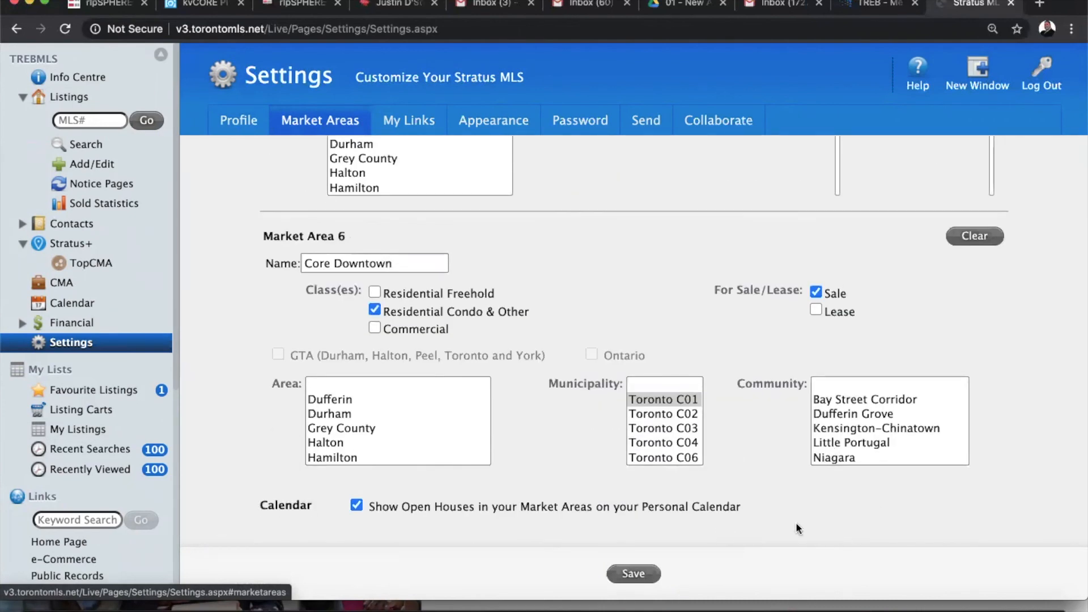
{"action": "left_click", "coordinate": [998, 231]}
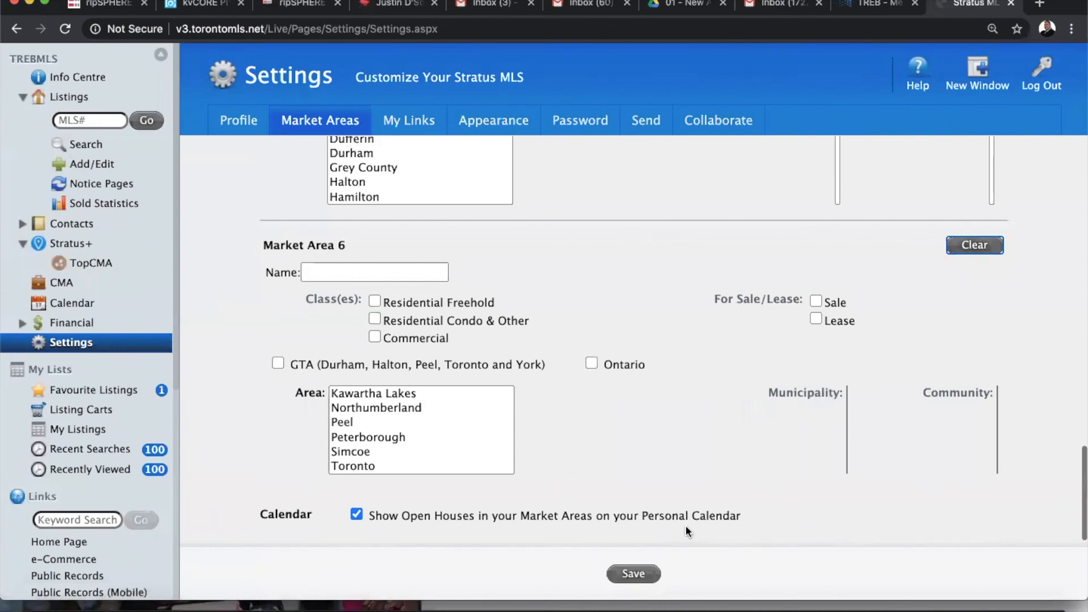
{"action": "scroll", "coordinate": [686, 528], "scroll_direction": "up", "scroll_amount": 20}
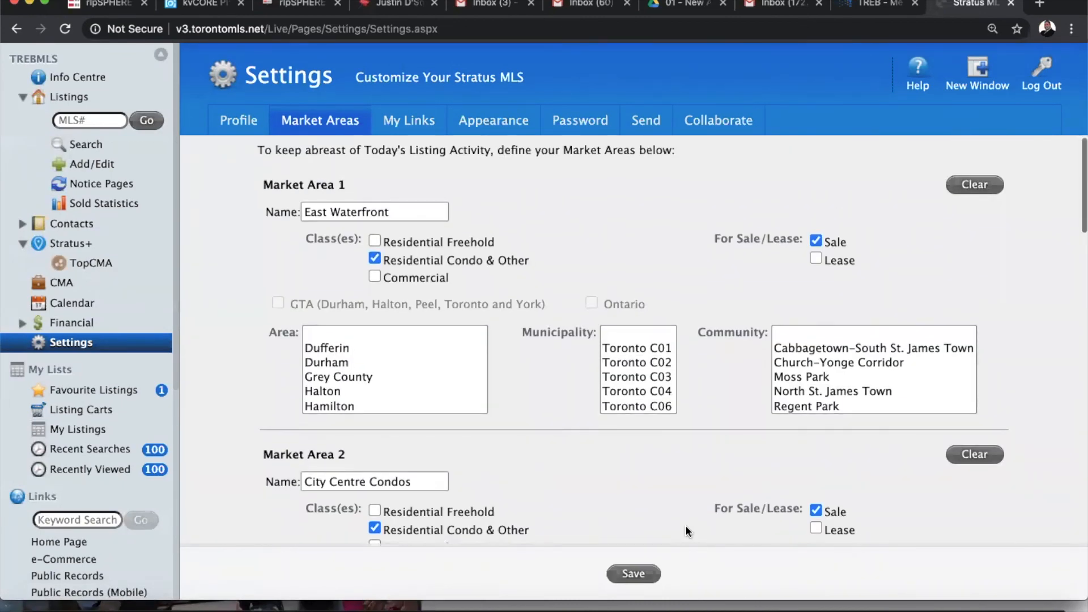
{"action": "scroll", "coordinate": [685, 525], "scroll_direction": "down", "scroll_amount": 7}
{"action": "scroll", "coordinate": [685, 527], "scroll_direction": "down", "scroll_amount": 3}
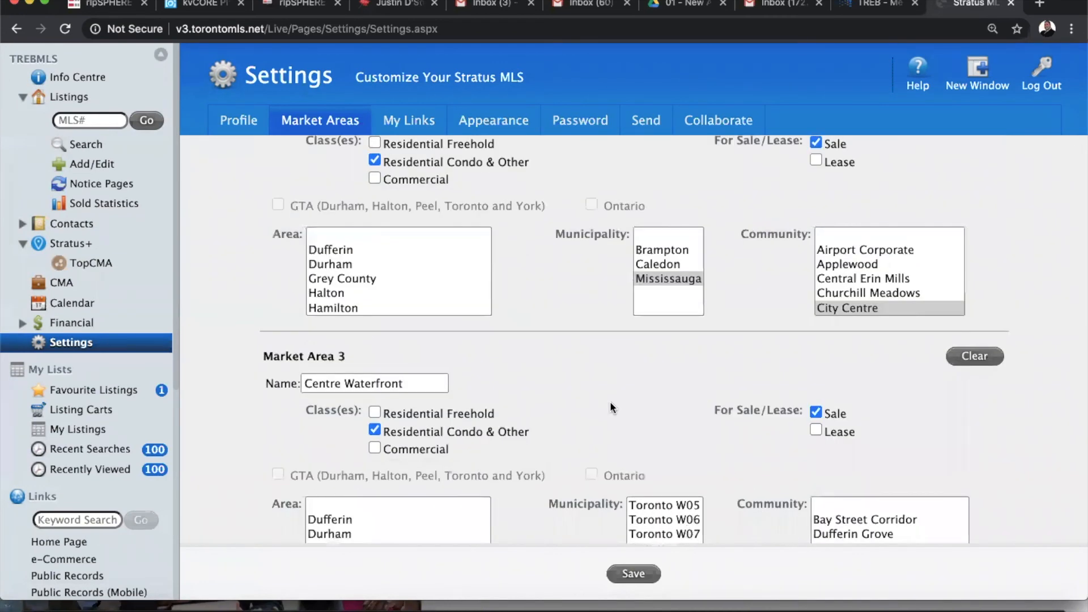
{"action": "scroll", "coordinate": [610, 401], "scroll_direction": "down", "scroll_amount": 17}
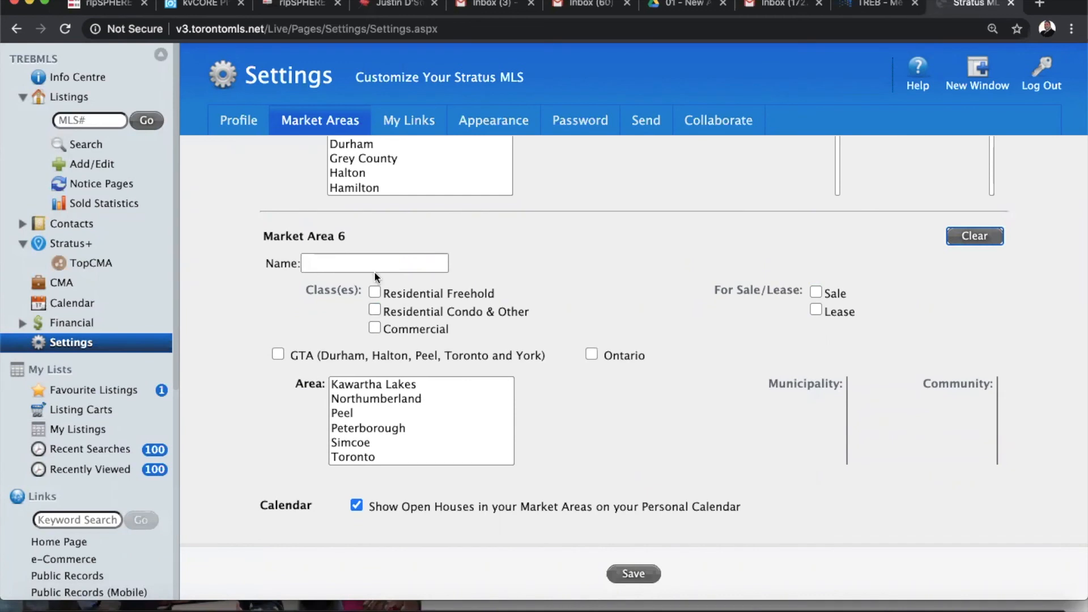
Name Market Area 6 'Downtown Core' and include for-sale listings
{"action": "left_click", "coordinate": [360, 263]}
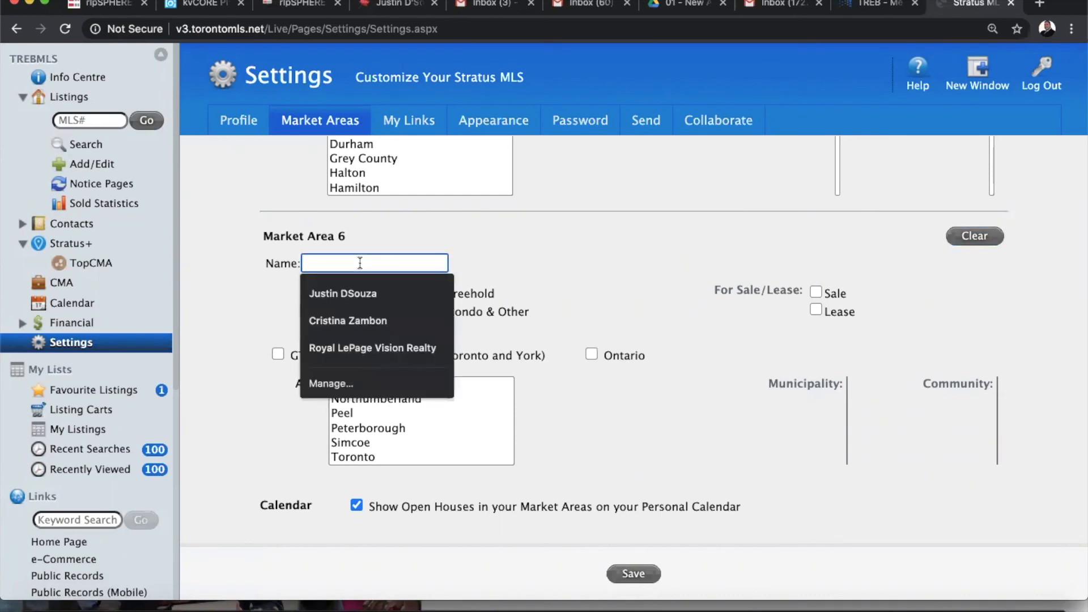
{"action": "type", "text": "Downt"}
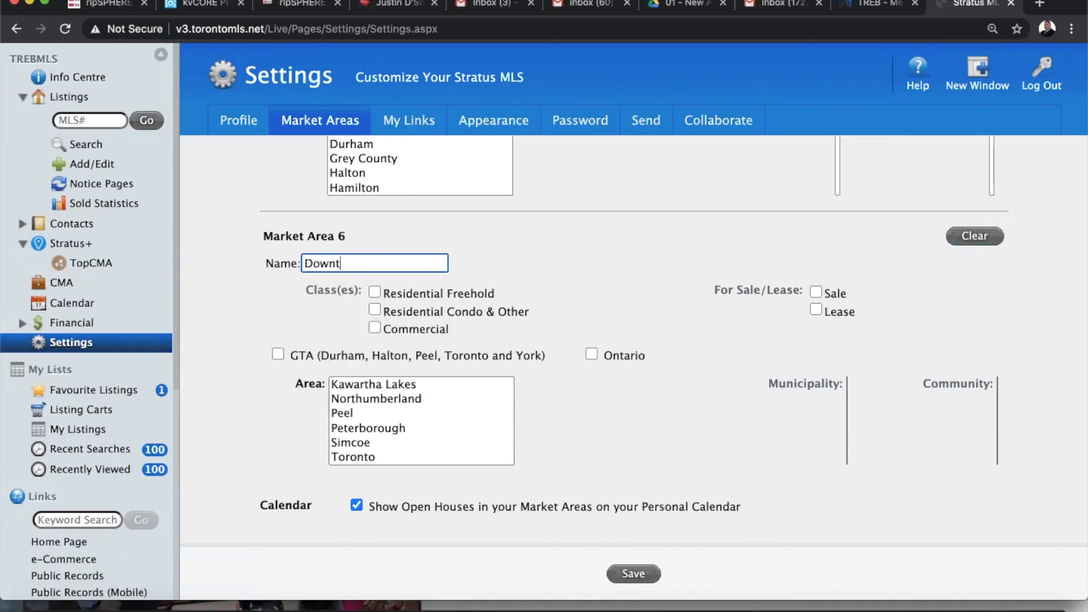
{"action": "type", "text": "own Core"}
{"action": "left_click", "coordinate": [551, 290]}
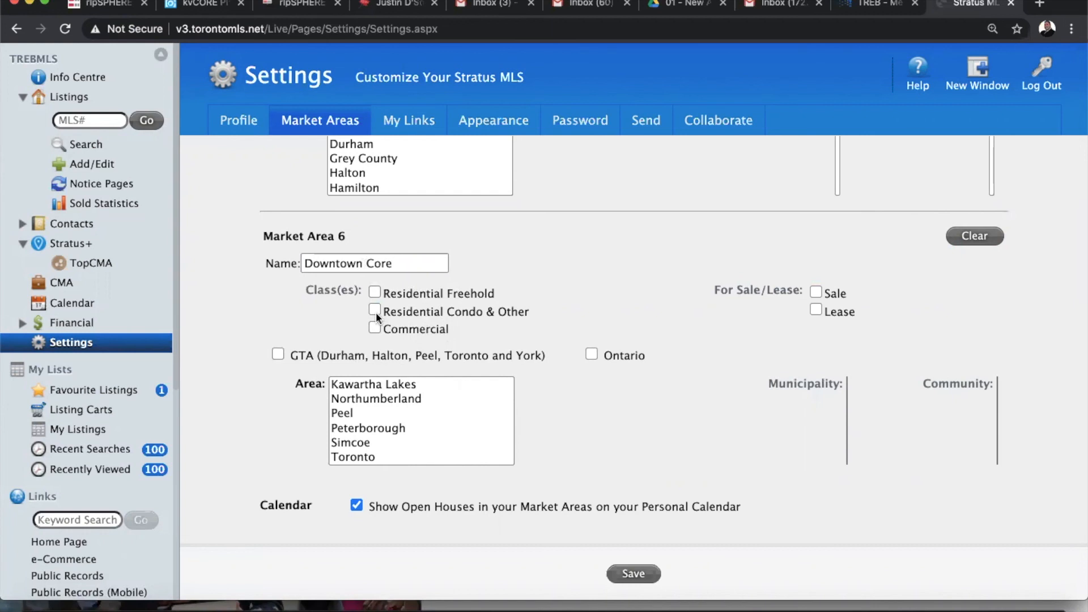
{"action": "left_click", "coordinate": [813, 292]}
Limit the area to Toronto, municipality Toronto C01, community Waterfront Communities C1
{"action": "left_click", "coordinate": [358, 458]}
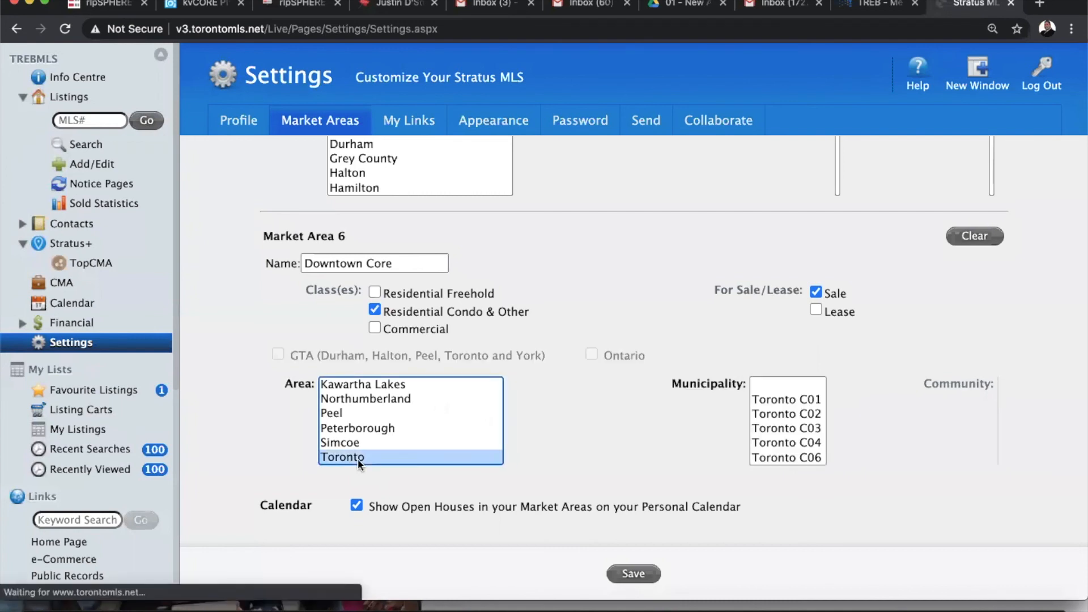
{"action": "left_click", "coordinate": [787, 399]}
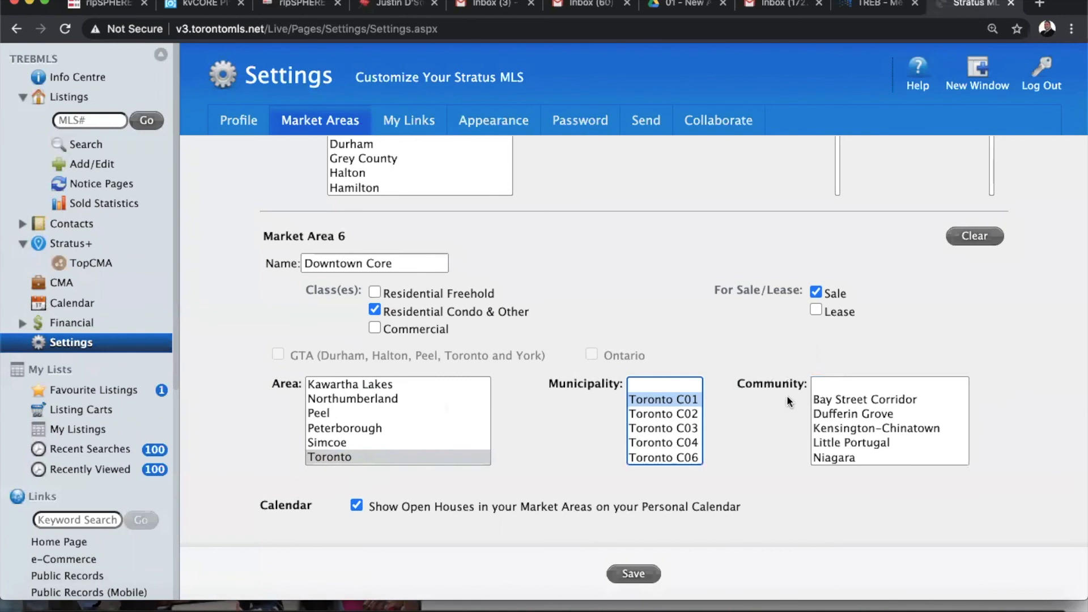
{"action": "scroll", "coordinate": [689, 429], "scroll_direction": "down", "scroll_amount": 3}
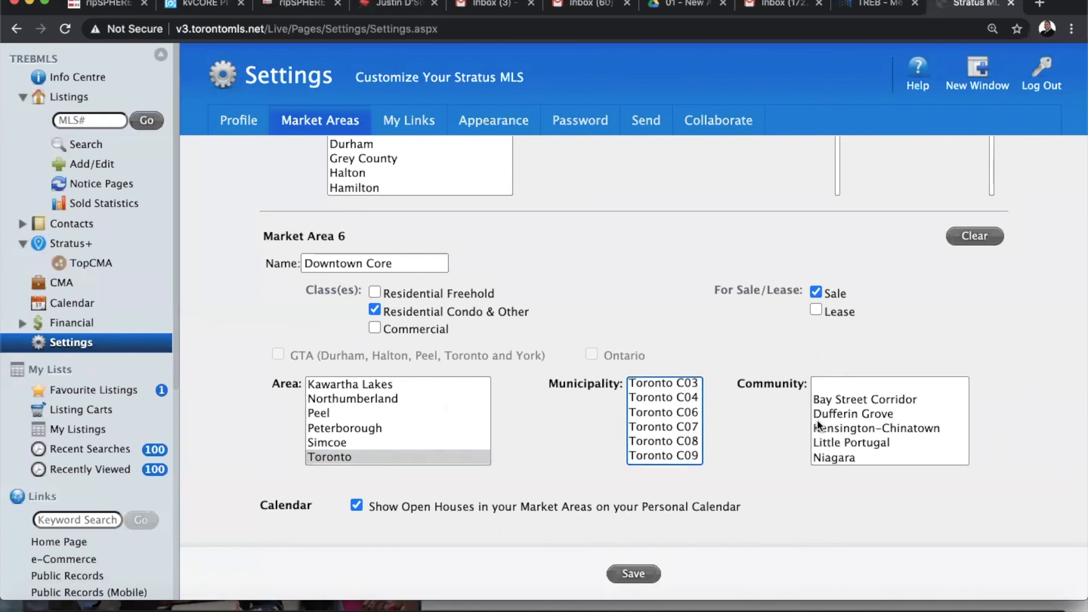
{"action": "scroll", "coordinate": [866, 424], "scroll_direction": "down", "scroll_amount": 1}
{"action": "scroll", "coordinate": [866, 425], "scroll_direction": "down", "scroll_amount": 5}
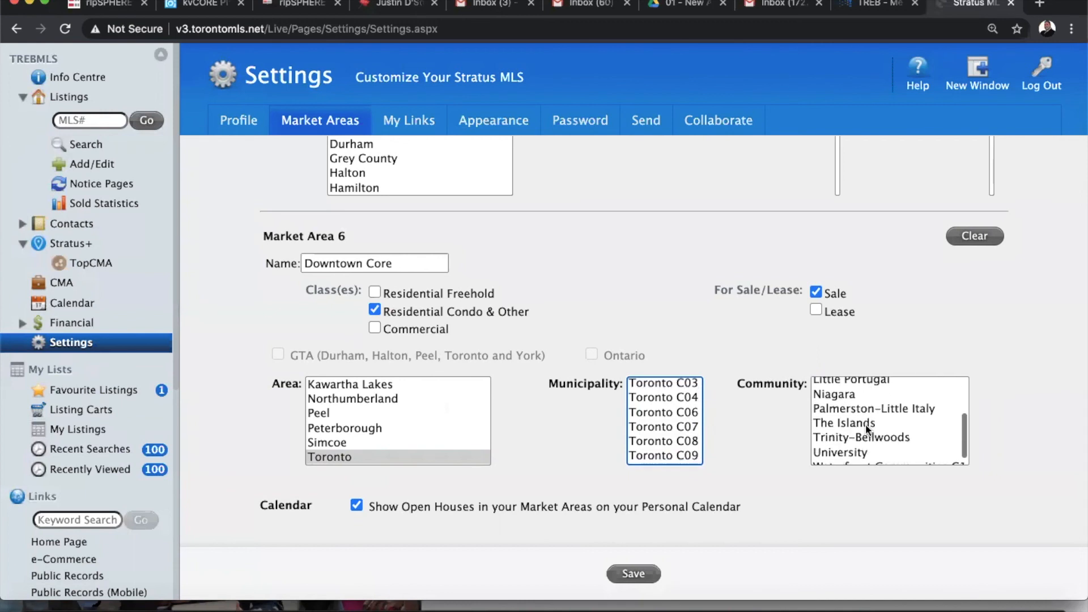
{"action": "left_click", "coordinate": [864, 458]}
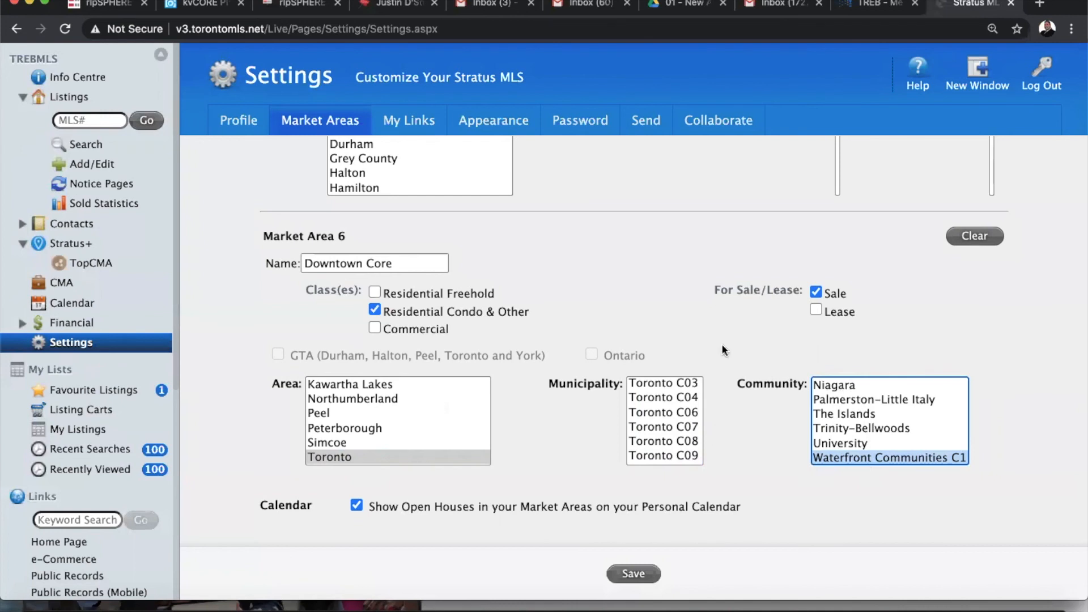
{"action": "scroll", "coordinate": [722, 343], "scroll_direction": "up", "scroll_amount": 1}
{"action": "scroll", "coordinate": [722, 343], "scroll_direction": "down", "scroll_amount": 1}
Save the market area settings and confirm the saved message
{"action": "left_click", "coordinate": [634, 576]}
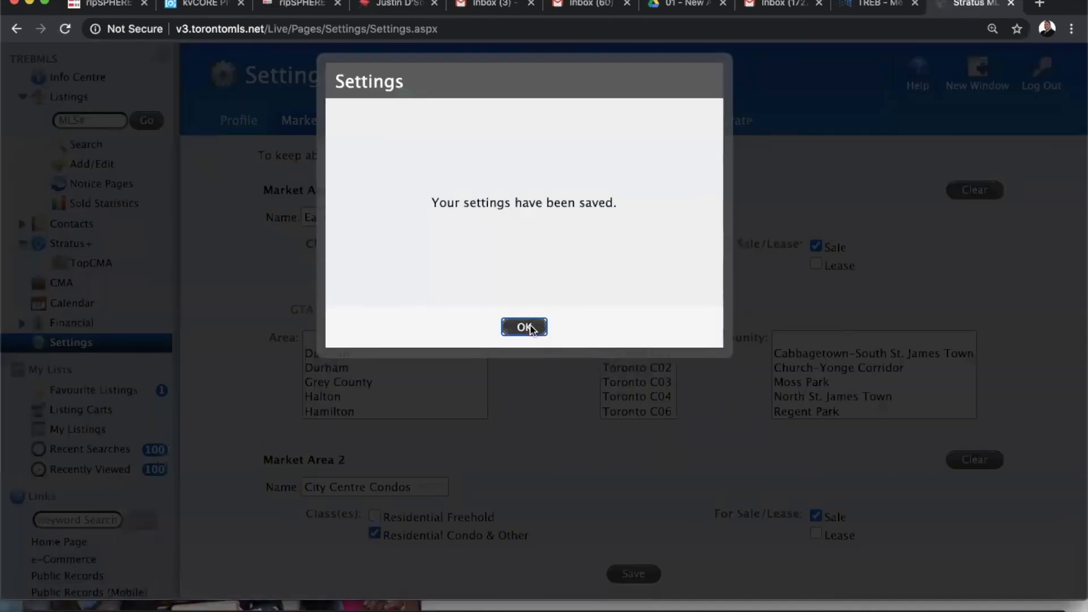
{"action": "left_click", "coordinate": [525, 327]}
{"action": "scroll", "coordinate": [551, 490], "scroll_direction": "down", "scroll_amount": 15}
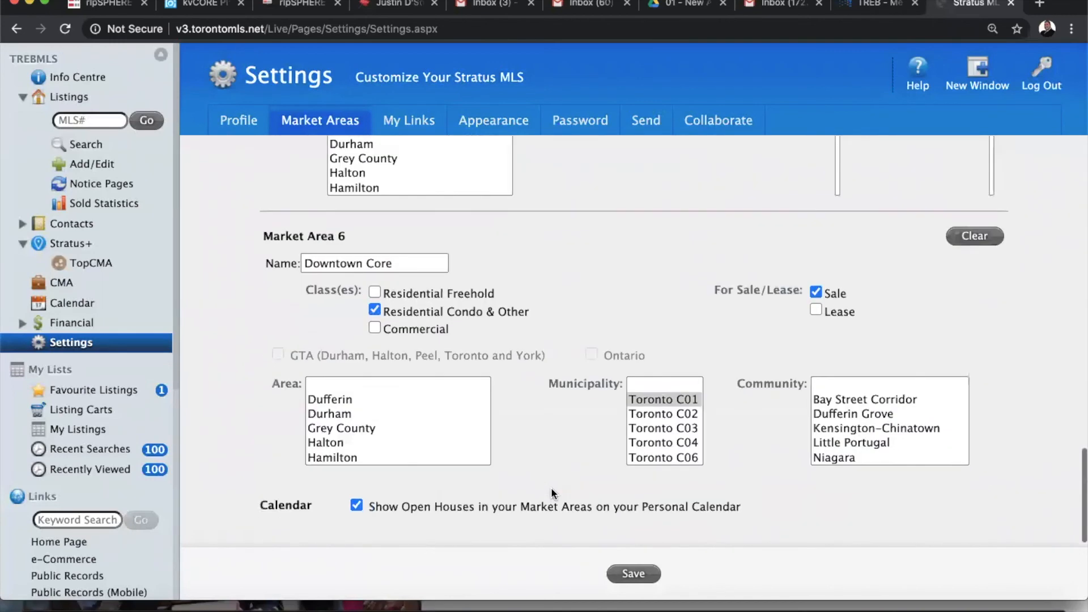
{"action": "scroll", "coordinate": [552, 493], "scroll_direction": "up", "scroll_amount": 5}
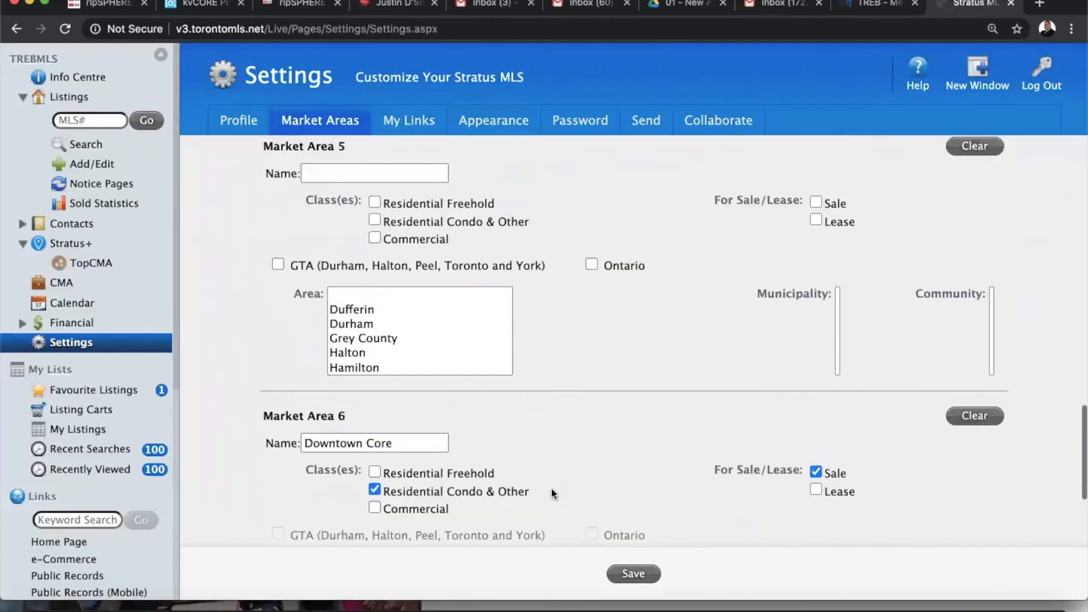
{"action": "scroll", "coordinate": [551, 487], "scroll_direction": "up", "scroll_amount": 1}
Go to the New Search page via Listings > Search in the sidebar
{"action": "left_click", "coordinate": [86, 146]}
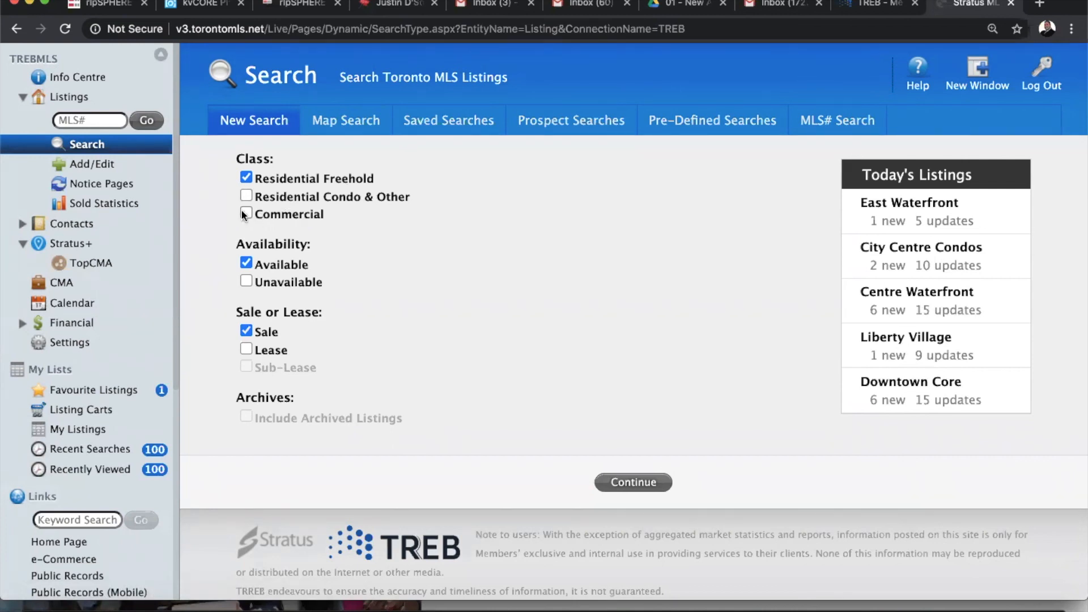
Switch the search class to Residential Condo & Other, unchecking Residential Freehold and Commercial
{"action": "left_click", "coordinate": [245, 195]}
{"action": "left_click", "coordinate": [246, 178]}
{"action": "left_click", "coordinate": [243, 213]}
{"action": "left_click", "coordinate": [245, 214]}
{"action": "left_click", "coordinate": [246, 177]}
Switch to Map Search and continue to the map of matching condo listings
{"action": "left_click", "coordinate": [353, 121]}
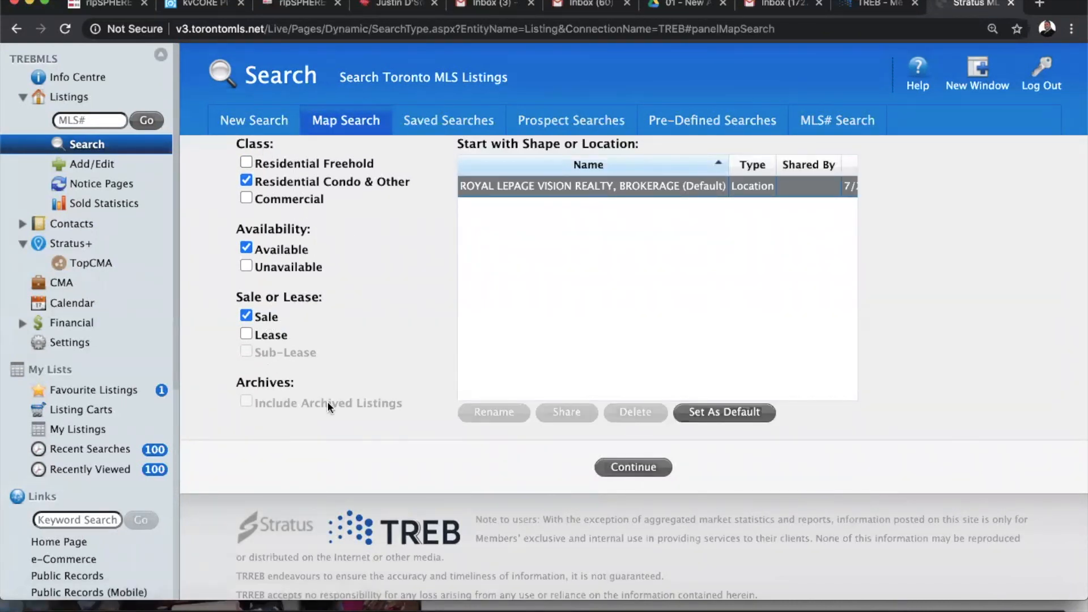
{"action": "left_click", "coordinate": [643, 469]}
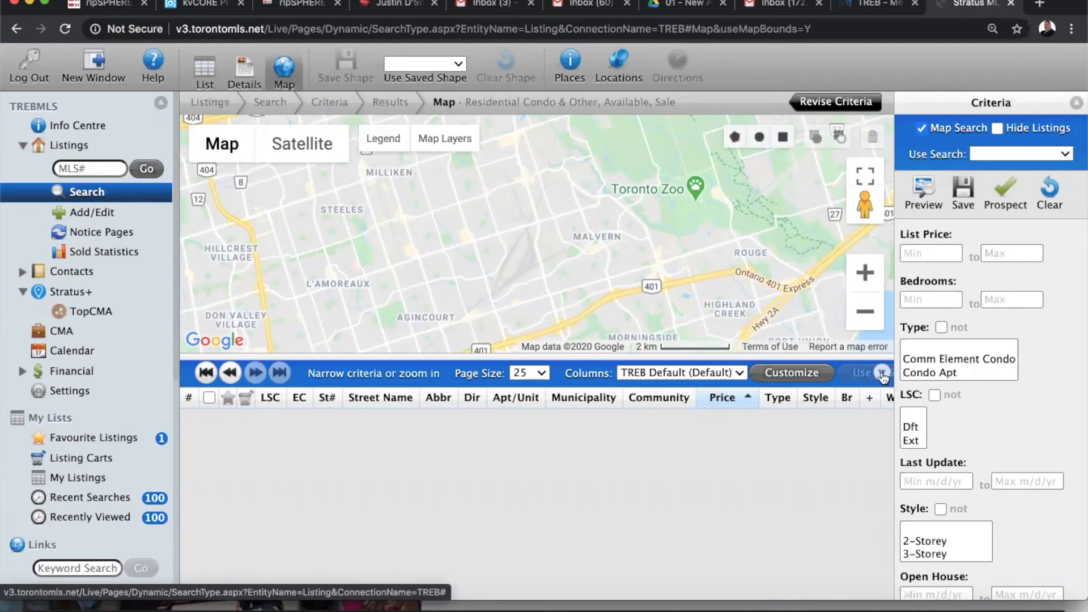
Enlarge and zoom the map to downtown Toronto, then draw a four-corner polygon over the waterfront
{"action": "left_click", "coordinate": [882, 372]}
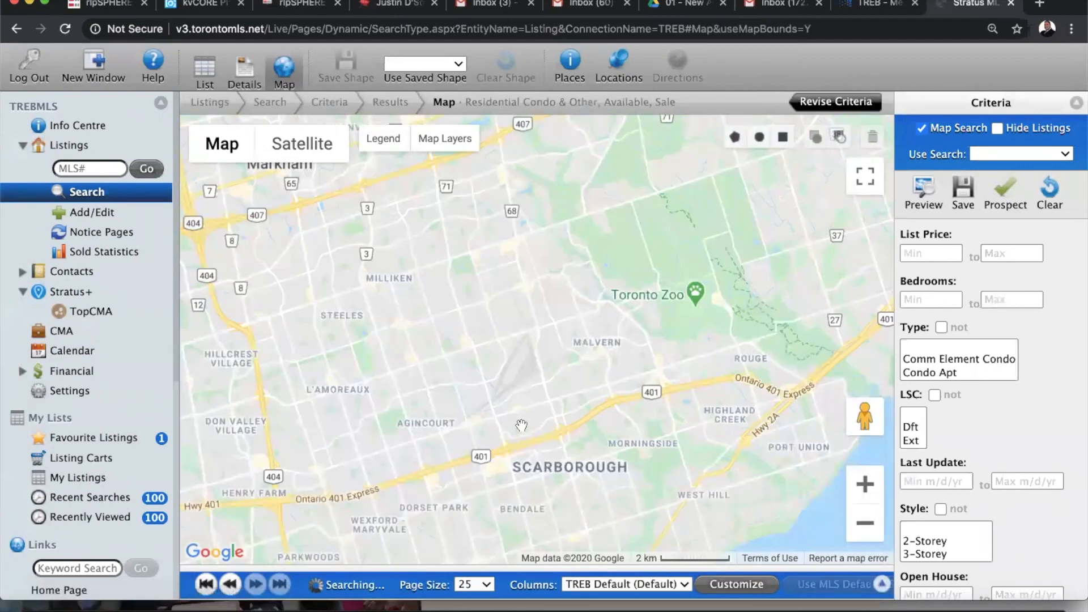
{"action": "left_click_drag", "start_coordinate": [599, 188], "coordinate": [788, 170]}
{"action": "left_click_drag", "start_coordinate": [403, 386], "coordinate": [590, 146]}
{"action": "left_click_drag", "start_coordinate": [527, 485], "coordinate": [529, 346]}
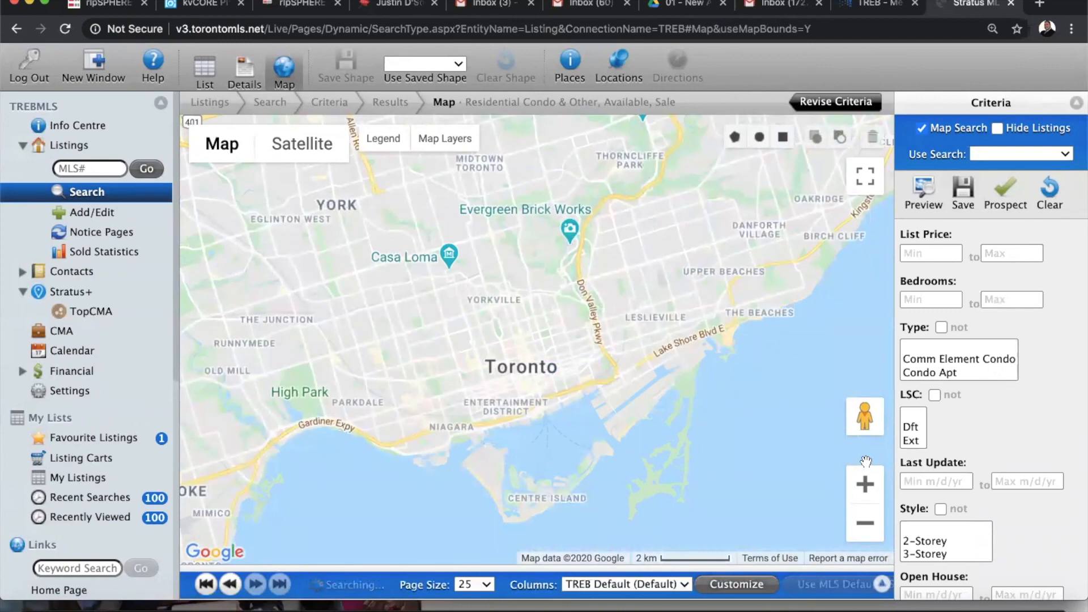
{"action": "left_click", "coordinate": [867, 486]}
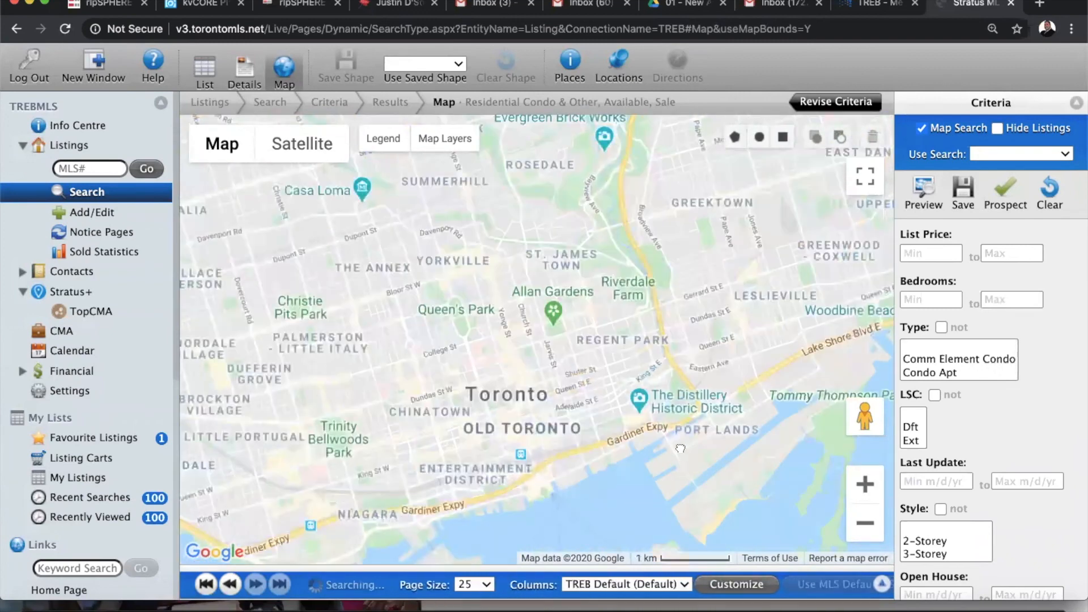
{"action": "left_click_drag", "start_coordinate": [691, 328], "coordinate": [700, 228]}
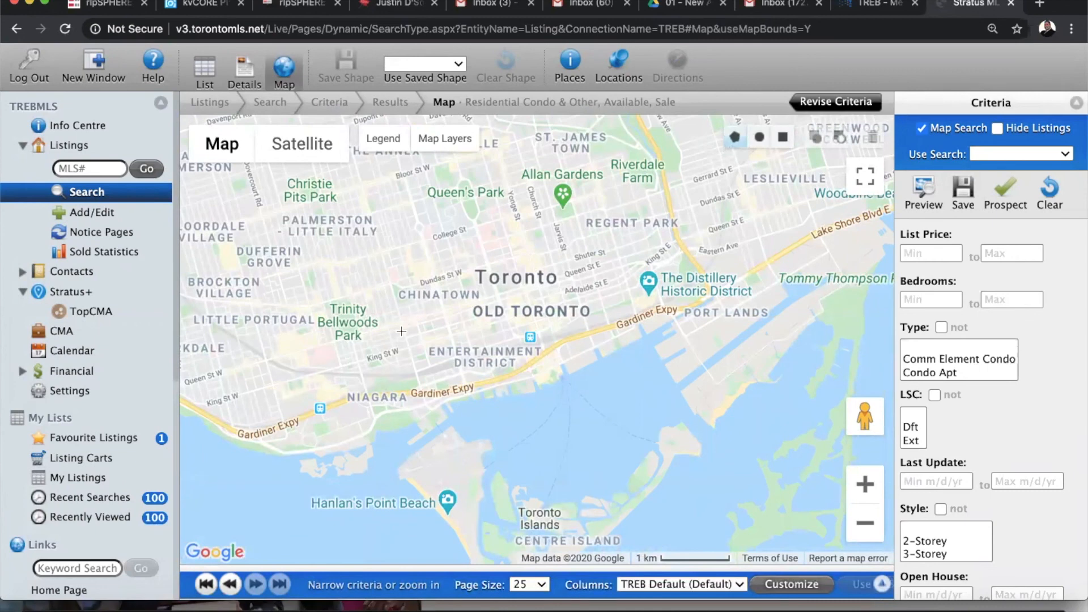
{"action": "left_click", "coordinate": [436, 430]}
{"action": "left_click", "coordinate": [679, 336]}
{"action": "left_click", "coordinate": [642, 239]}
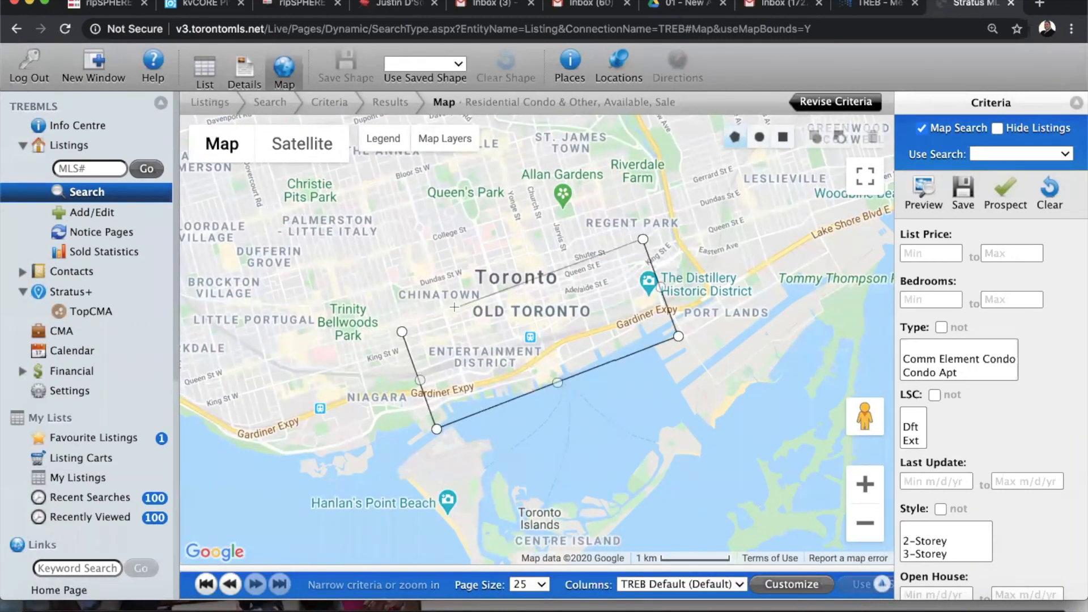
{"action": "left_click", "coordinate": [402, 332]}
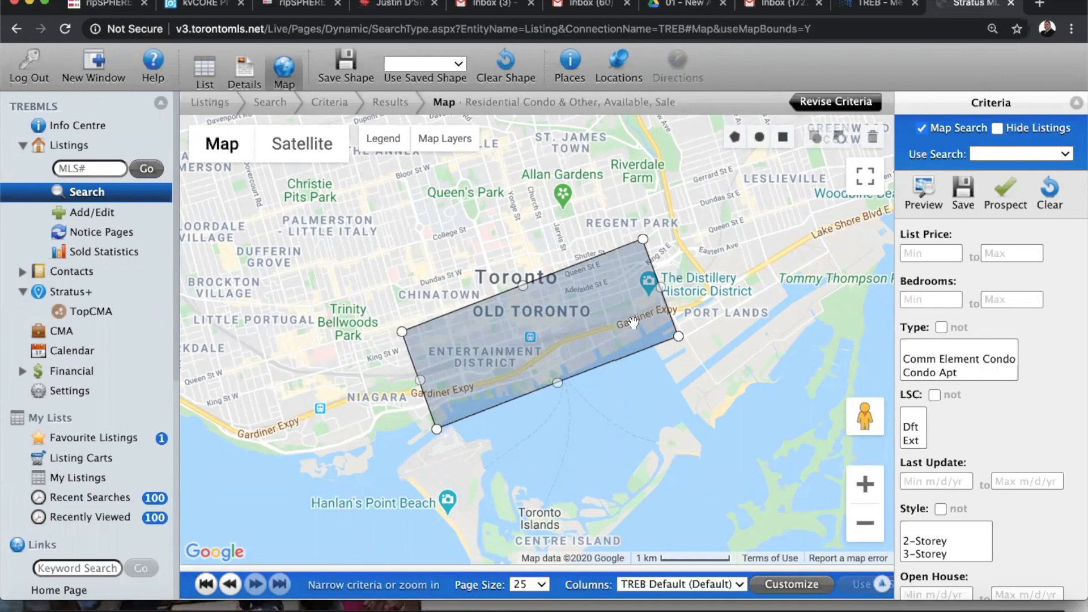
Drag the polygon's corners to tighten it around the Entertainment District and shoreline
{"action": "left_click_drag", "start_coordinate": [402, 332], "coordinate": [451, 316]}
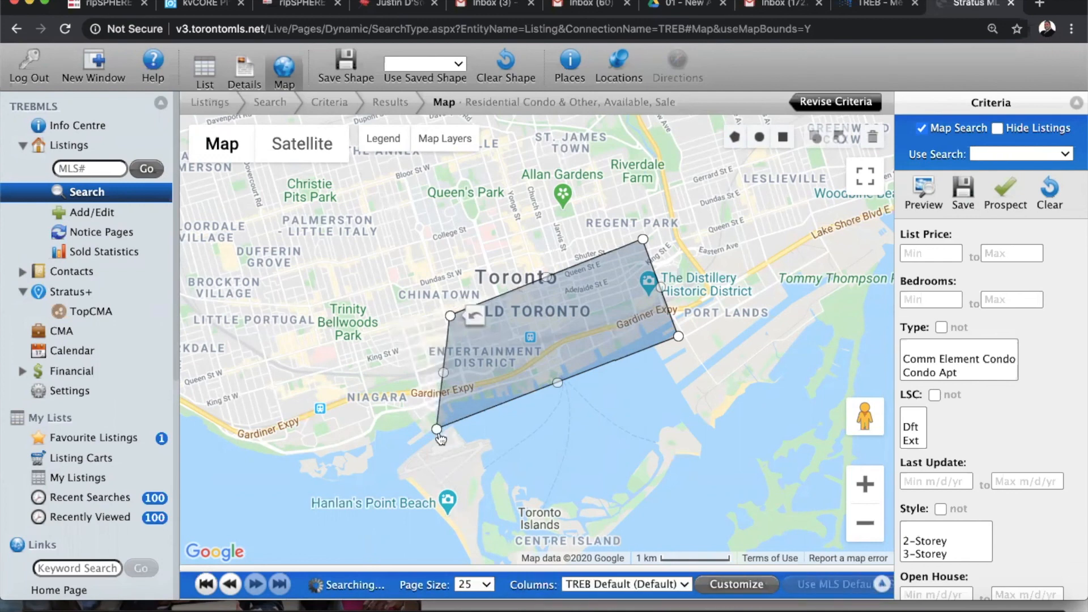
{"action": "left_click_drag", "start_coordinate": [438, 426], "coordinate": [482, 416]}
{"action": "left_click_drag", "start_coordinate": [643, 239], "coordinate": [648, 281]}
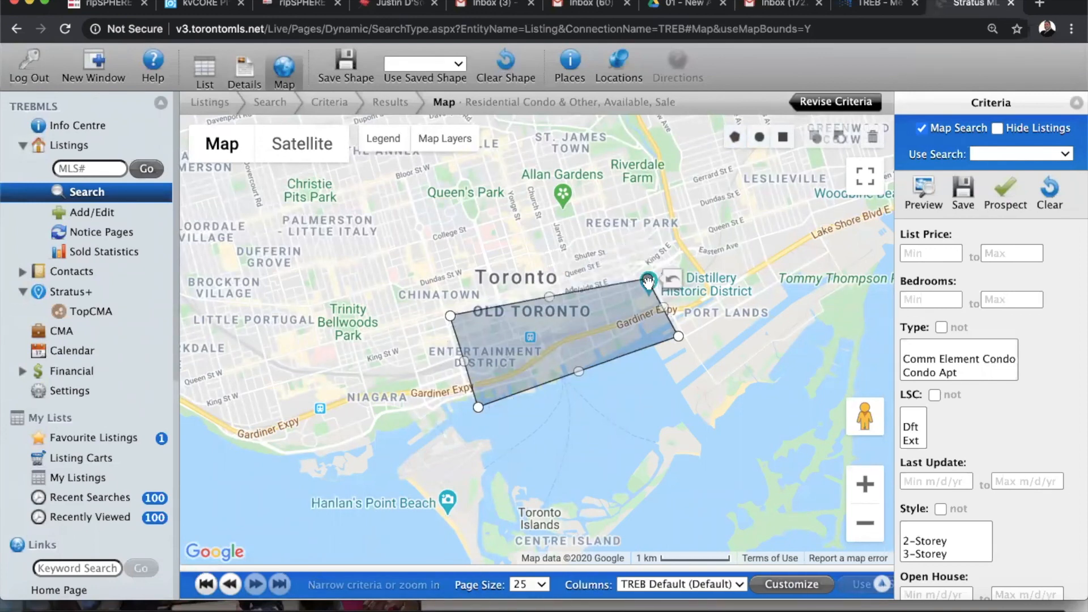
{"action": "left_click_drag", "start_coordinate": [451, 317], "coordinate": [460, 342]}
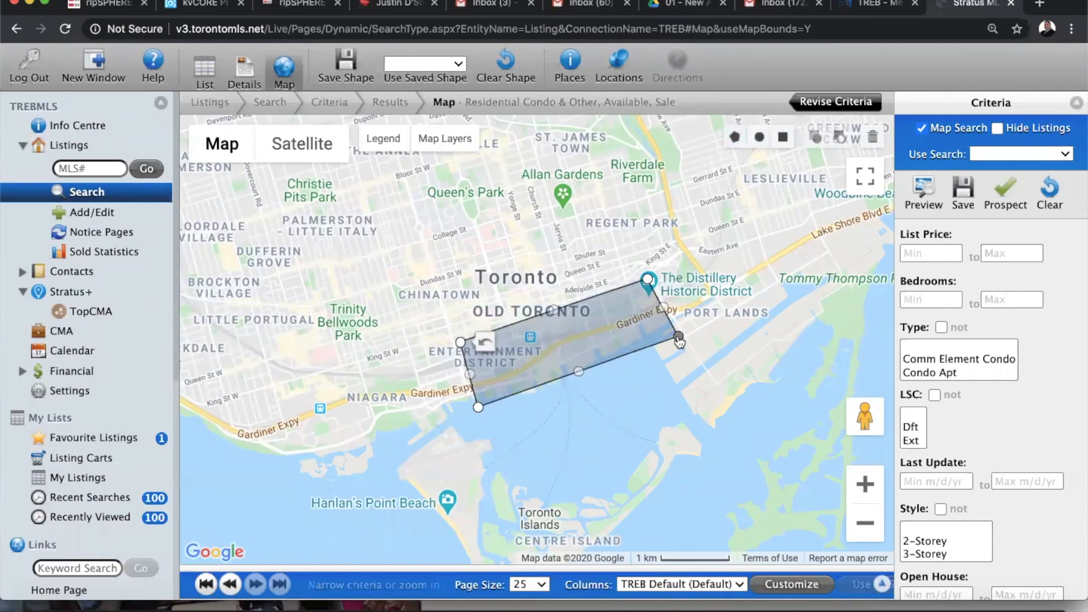
{"action": "left_click_drag", "start_coordinate": [680, 342], "coordinate": [626, 348]}
{"action": "left_click_drag", "start_coordinate": [648, 281], "coordinate": [608, 302]}
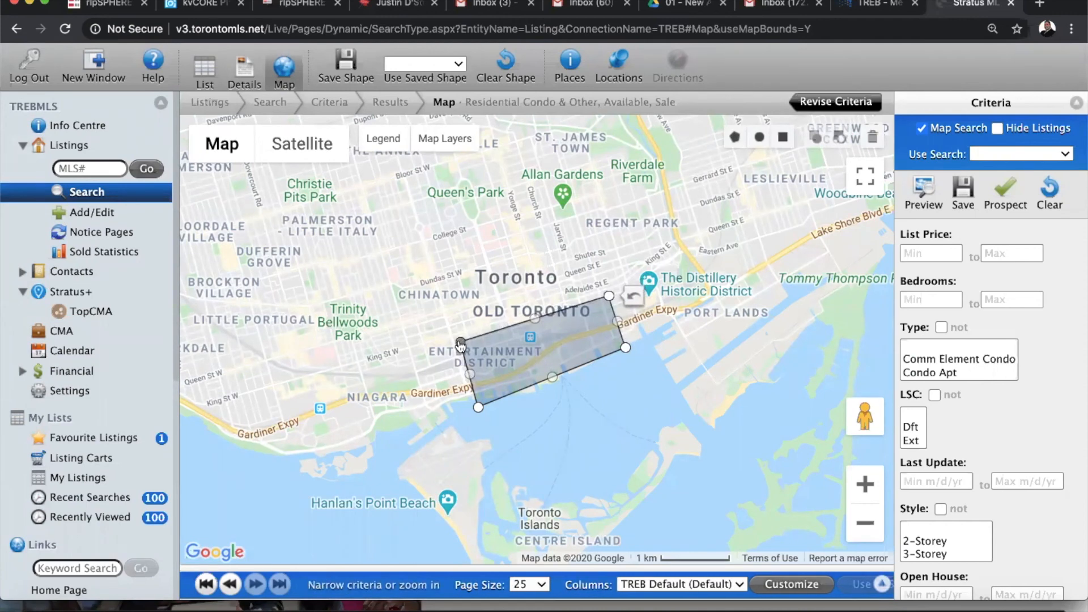
{"action": "left_click_drag", "start_coordinate": [460, 346], "coordinate": [462, 348]}
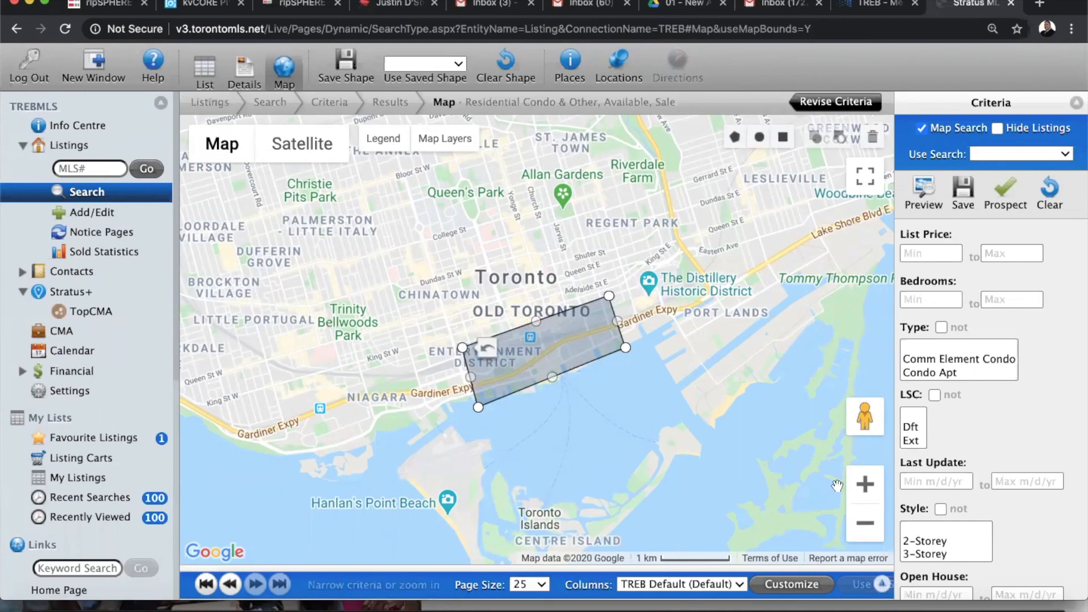
Zoom out and turn on the Municipalities layer to show districts like C01, C08, W01
{"action": "left_click", "coordinate": [866, 485]}
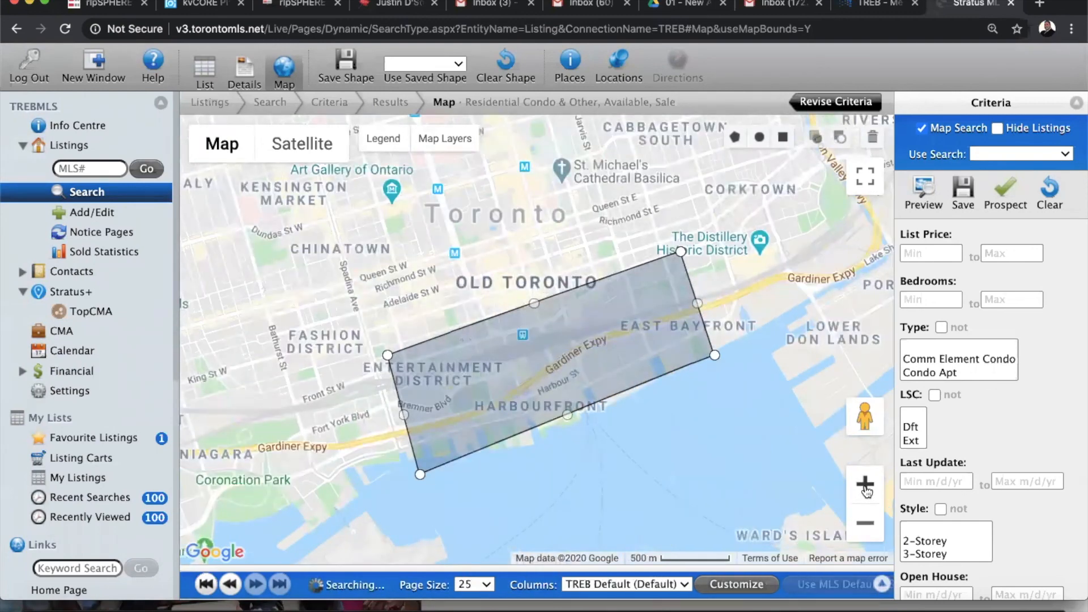
{"action": "left_click", "coordinate": [866, 525]}
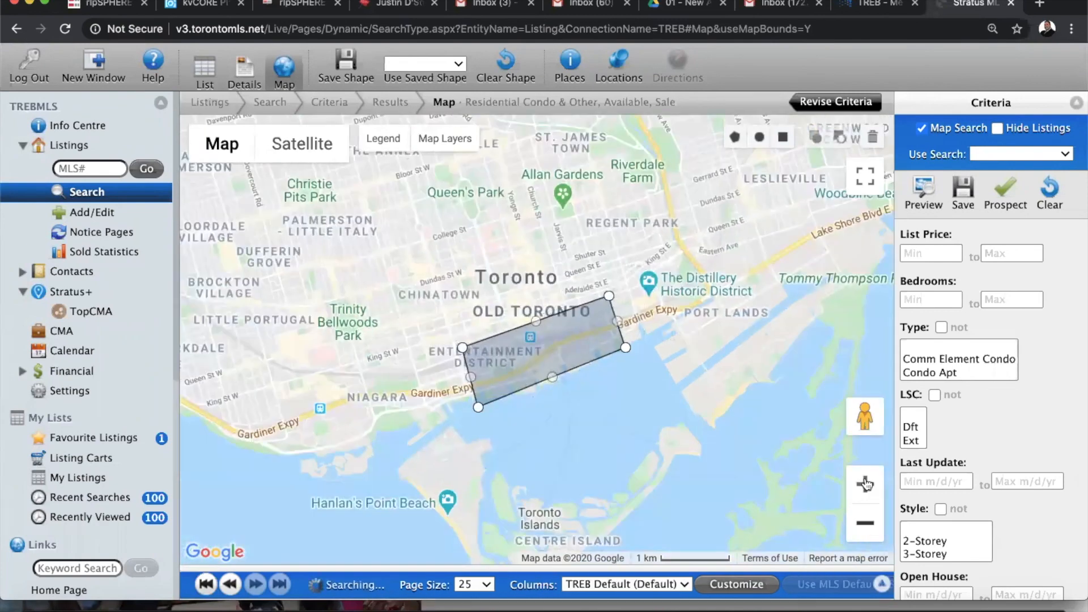
{"action": "left_click", "coordinate": [866, 525]}
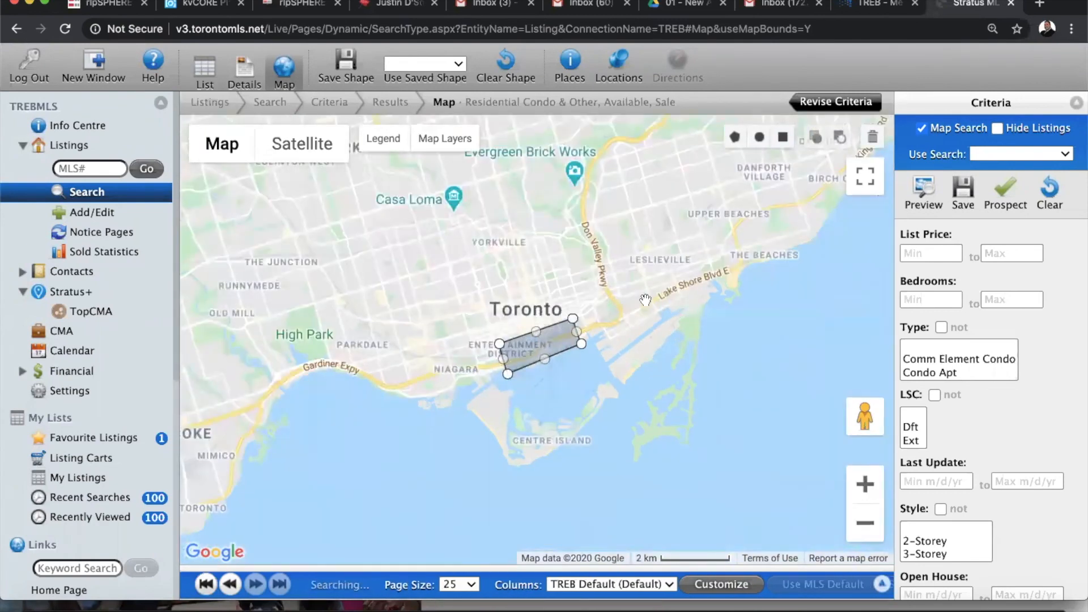
{"action": "left_click", "coordinate": [445, 139]}
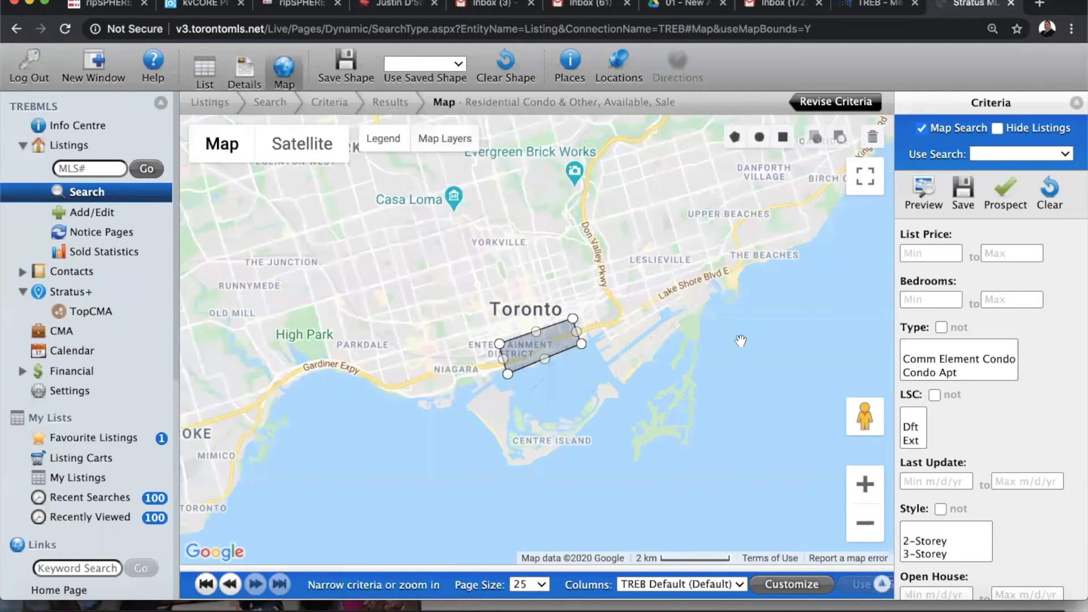
{"action": "left_click", "coordinate": [865, 524]}
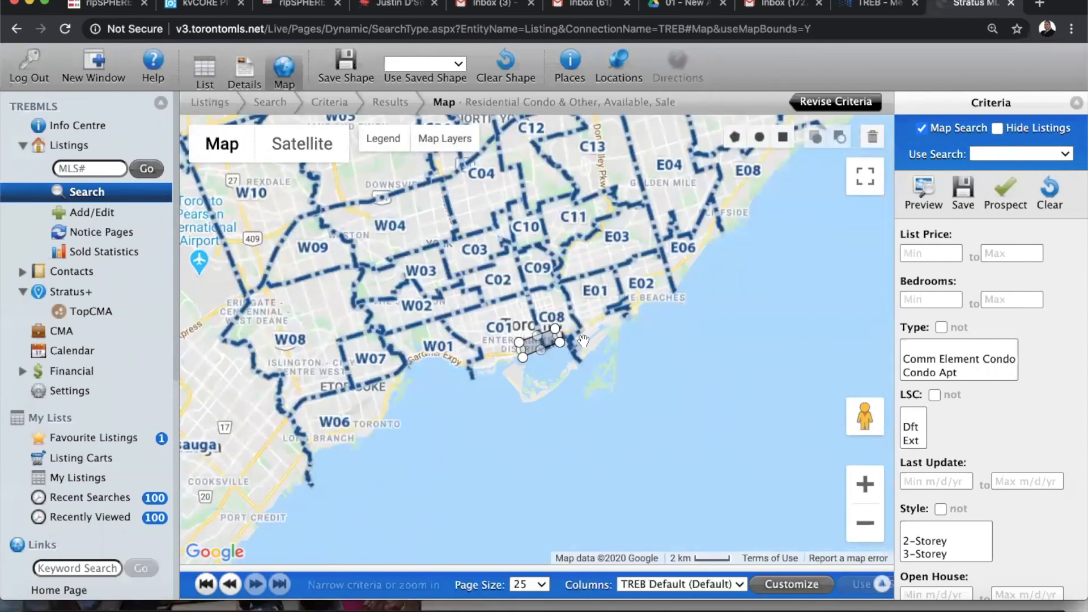
Zoom in on the drawn area and centre the map on downtown Toronto above the Islands
{"action": "mouse_move", "coordinate": [525, 328]}
{"action": "left_mouse_down"}
{"action": "mouse_move", "coordinate": [519, 389]}
{"action": "mouse_move", "coordinate": [536, 297]}
{"action": "mouse_move", "coordinate": [570, 284]}
{"action": "mouse_move", "coordinate": [582, 295]}
{"action": "mouse_move", "coordinate": [526, 325]}
{"action": "left_mouse_up"}
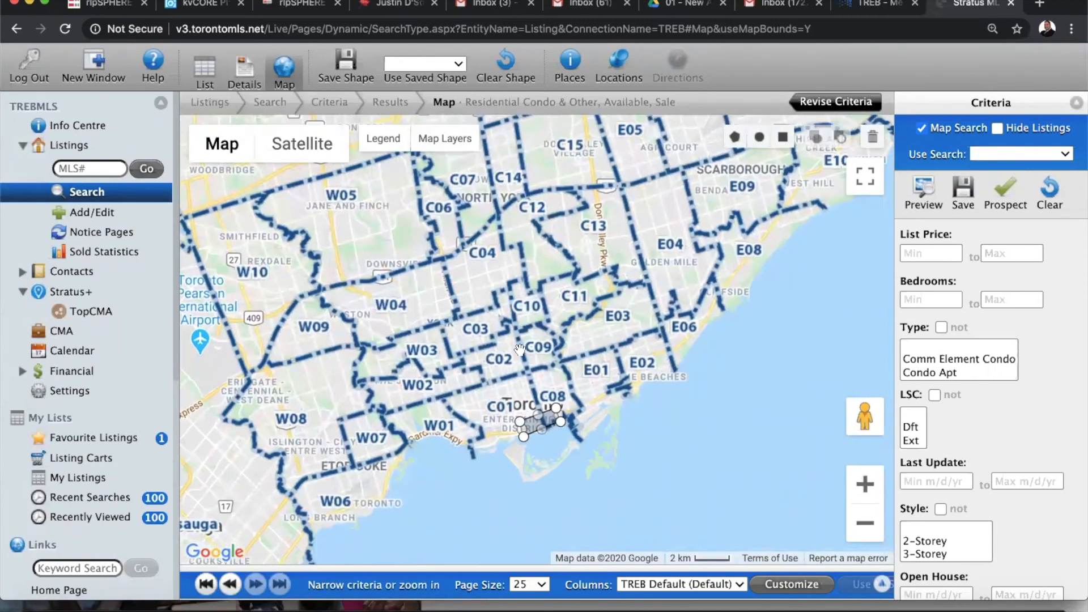
{"action": "left_click", "coordinate": [446, 142]}
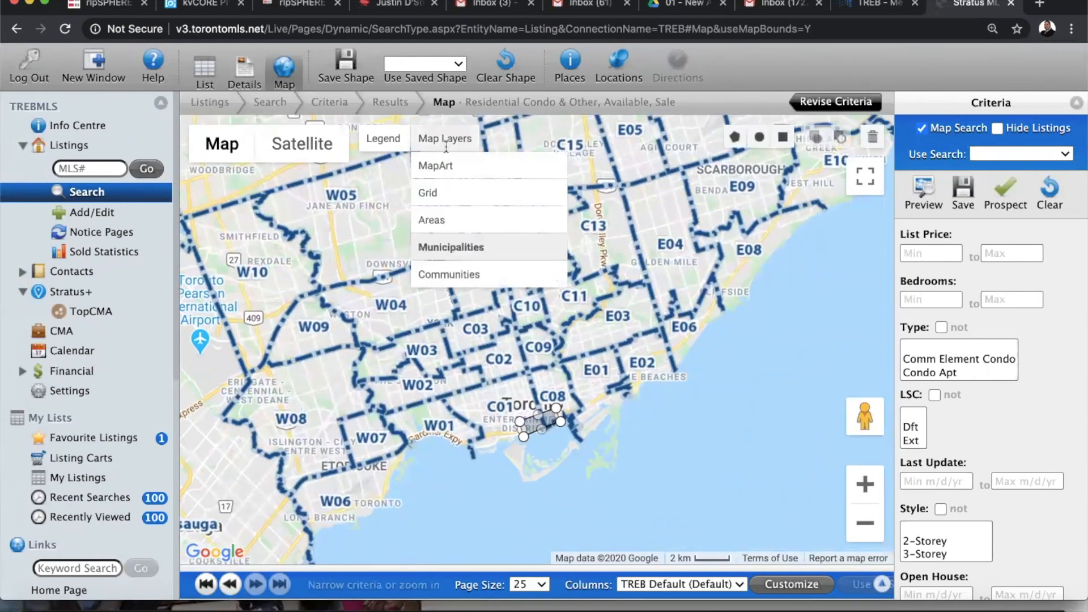
{"action": "left_click", "coordinate": [448, 273]}
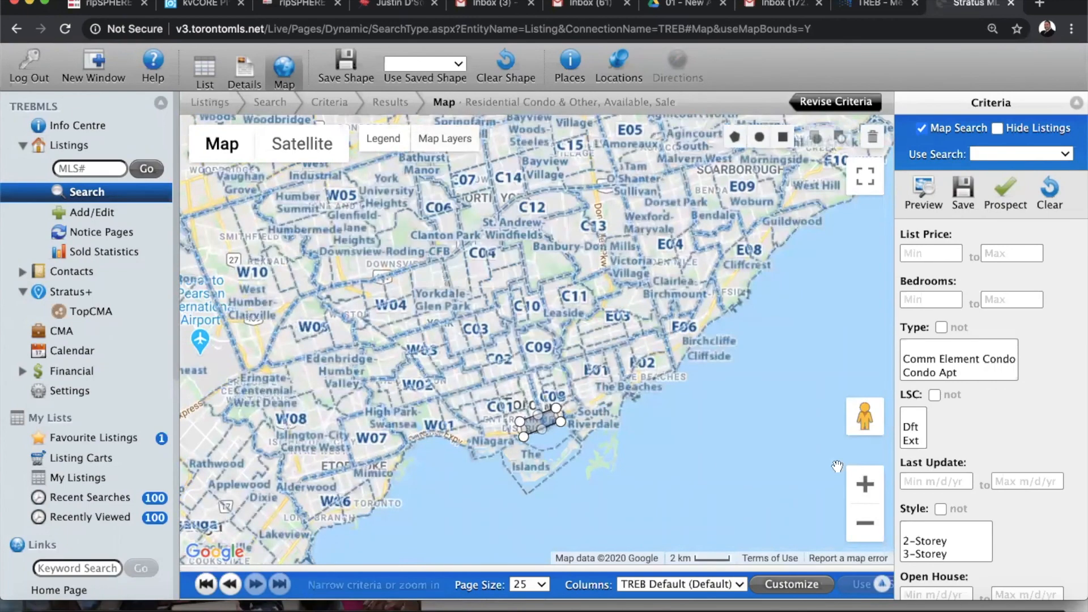
{"action": "left_click", "coordinate": [865, 485]}
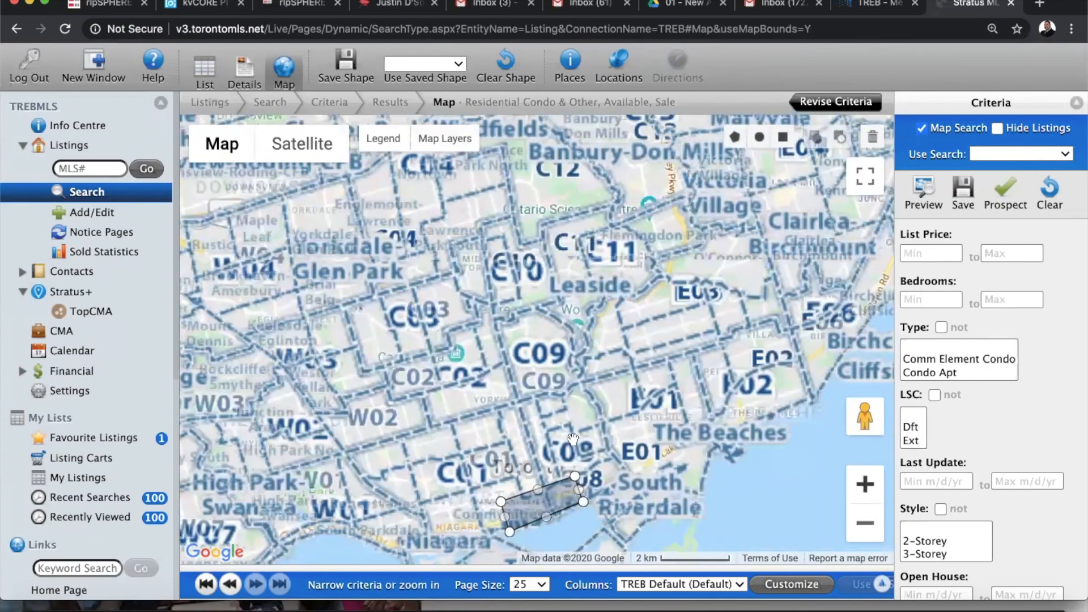
{"action": "left_click_drag", "start_coordinate": [645, 243], "coordinate": [692, 96]}
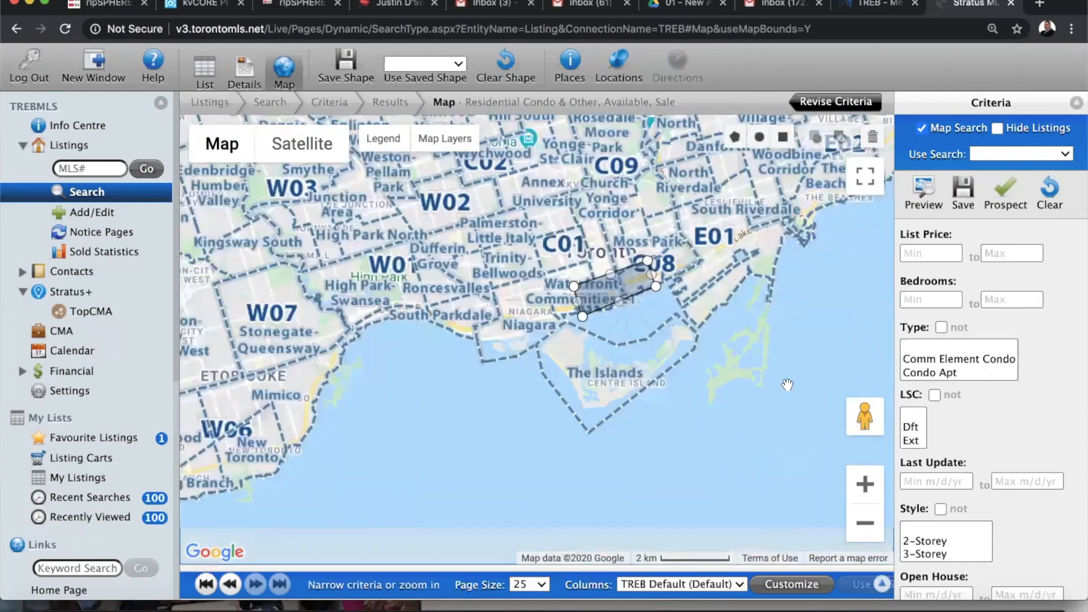
{"action": "left_click", "coordinate": [866, 484]}
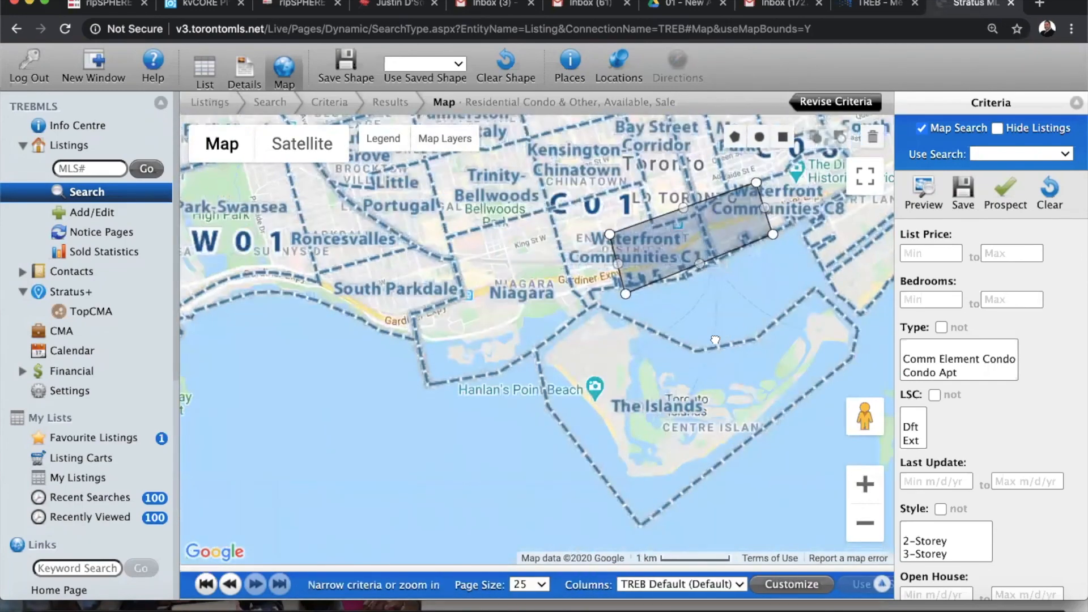
{"action": "left_click_drag", "start_coordinate": [632, 405], "coordinate": [496, 504]}
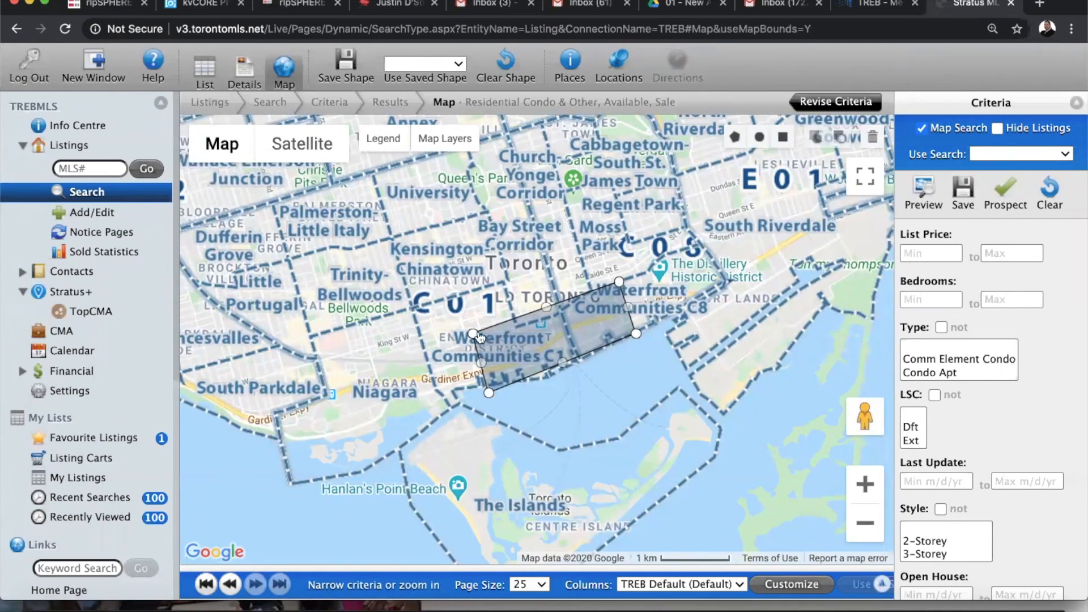
Turn off the Municipalities and Communities boundary overlays in Map Layers
{"action": "left_click", "coordinate": [467, 145]}
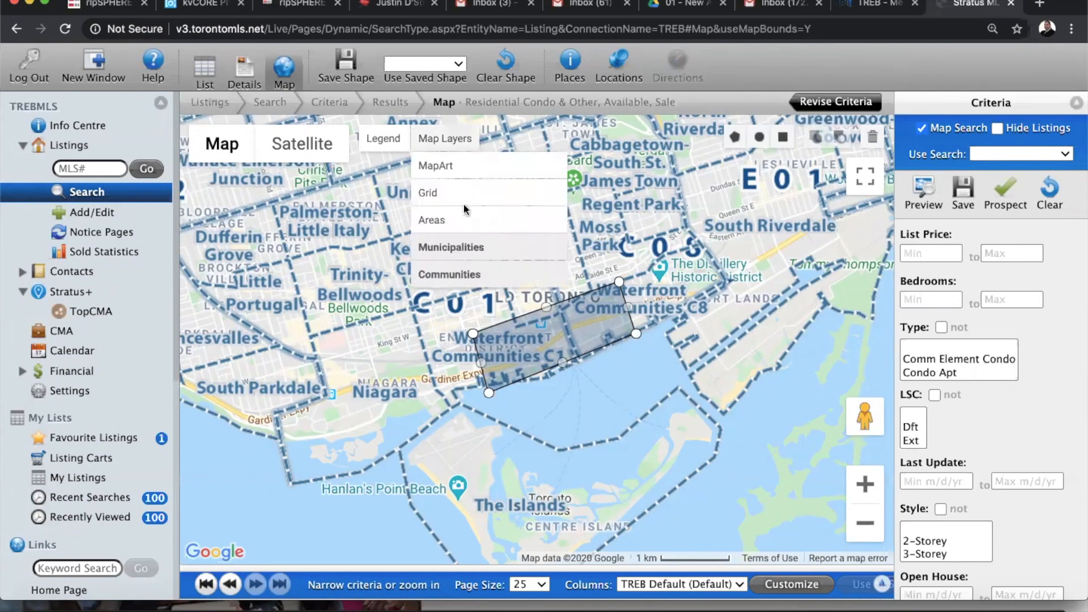
{"action": "left_click", "coordinate": [459, 247]}
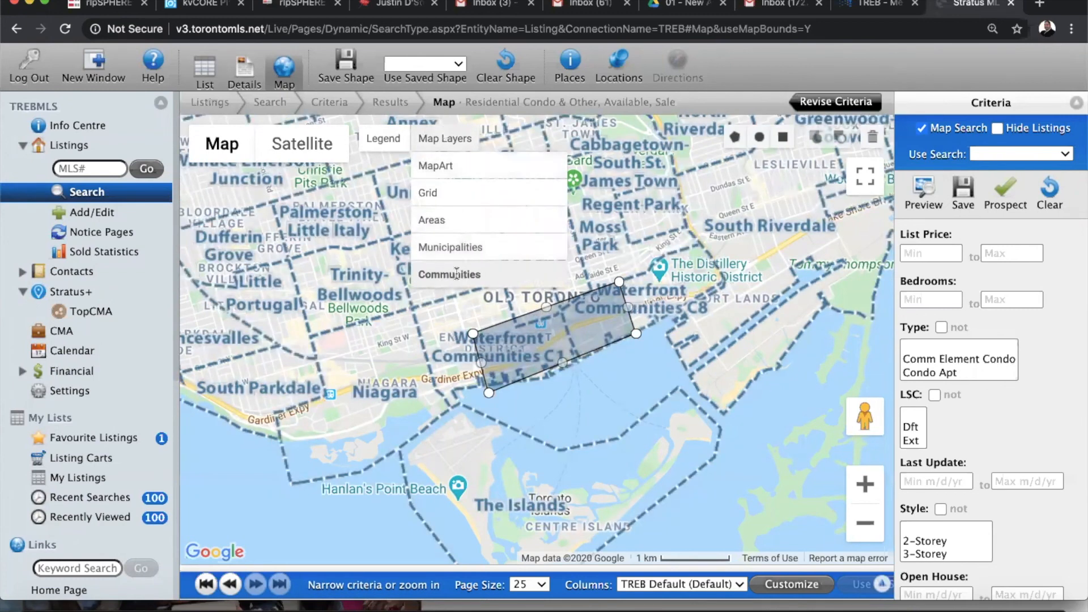
{"action": "left_click", "coordinate": [455, 276]}
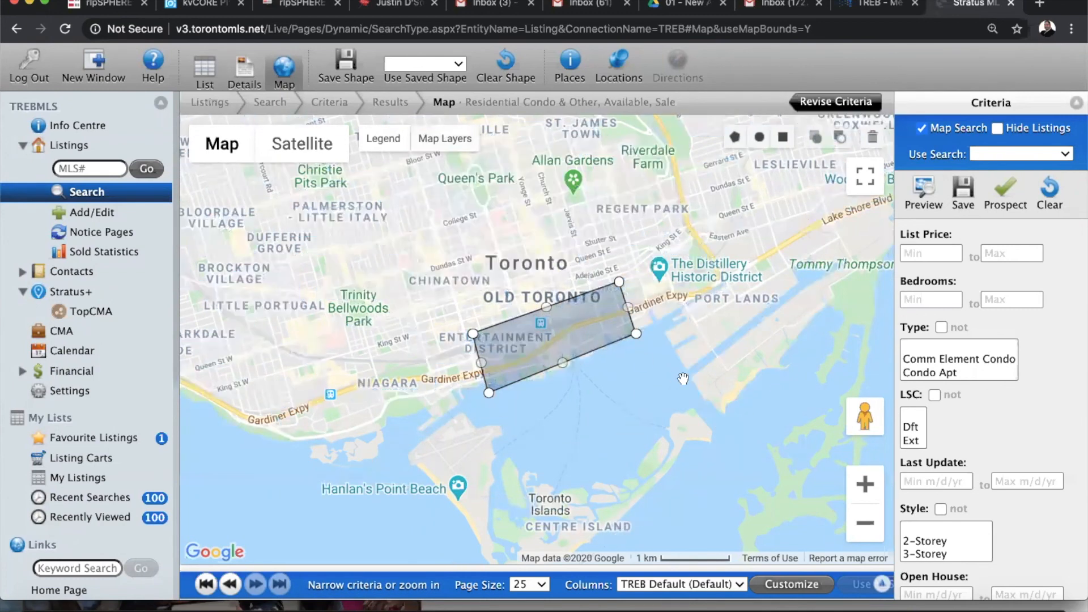
Set the List Price range to 800000 minimum and 1000000 maximum
{"action": "left_click", "coordinate": [936, 257]}
{"action": "type", "text": "800000"}
{"action": "left_click", "coordinate": [1009, 252]}
{"action": "type", "text": "10"}
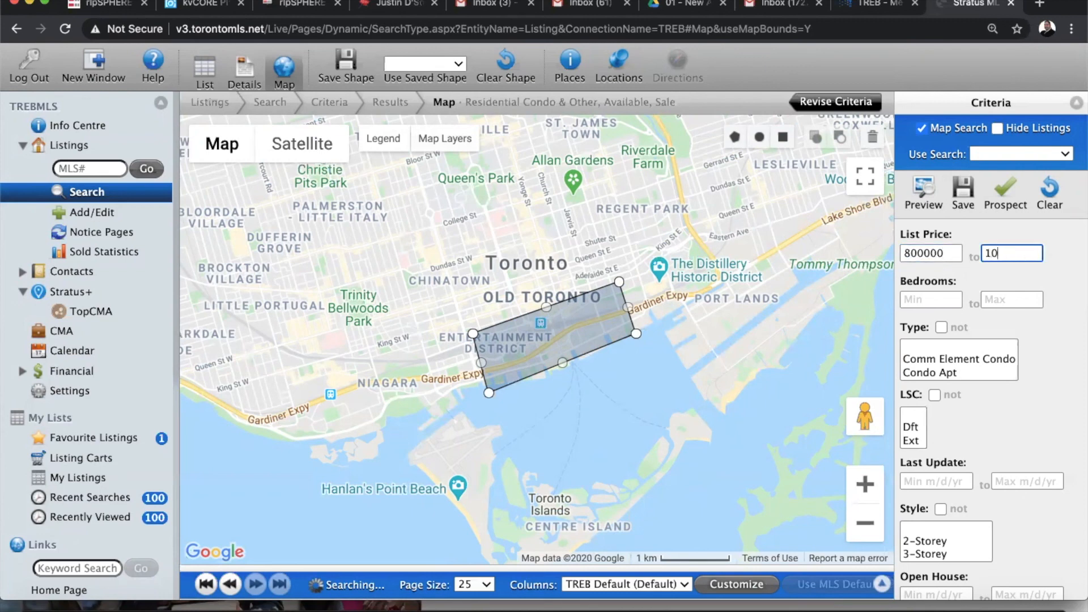
{"action": "type", "text": "00000"}
Set the Bedrooms range to 2 minimum and 3 maximum
{"action": "left_click", "coordinate": [942, 304]}
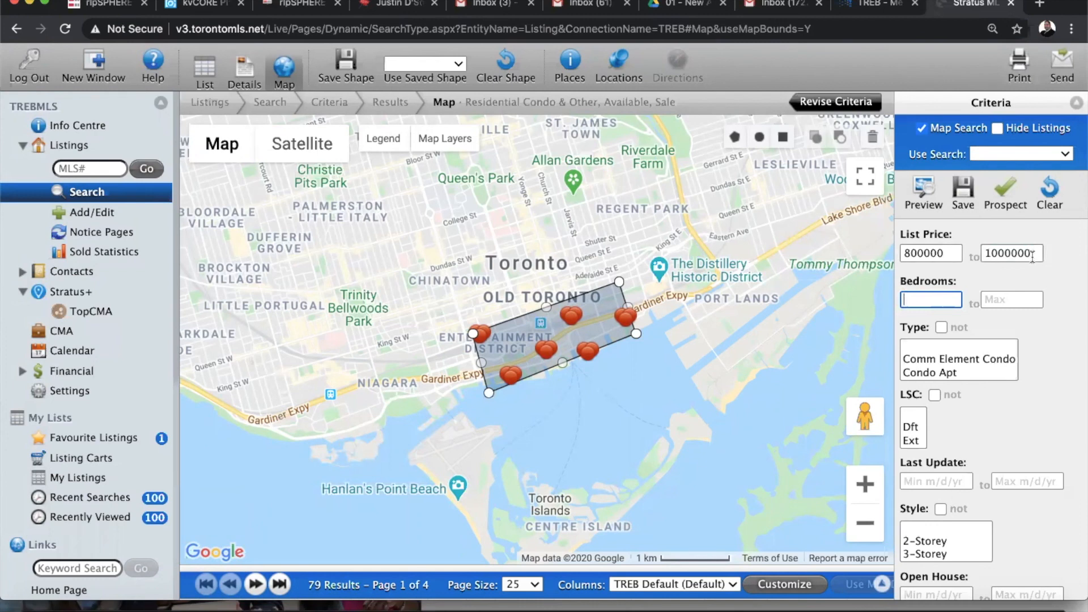
{"action": "type", "text": "2"}
{"action": "left_click", "coordinate": [1005, 301]}
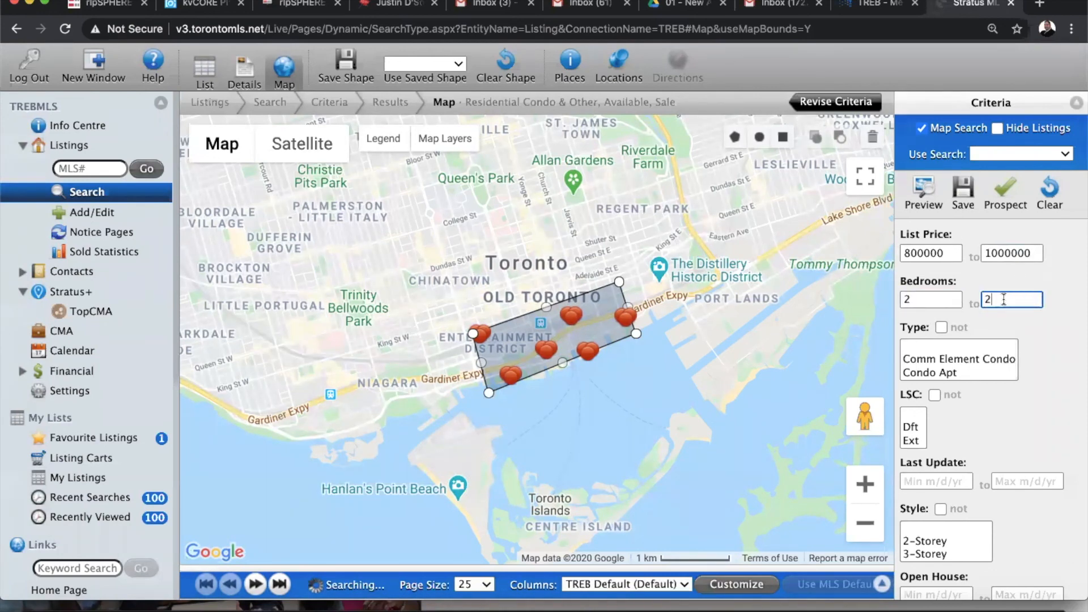
{"action": "left_click", "coordinate": [1037, 346]}
{"action": "left_click", "coordinate": [1005, 306]}
{"action": "left_click", "coordinate": [1049, 363]}
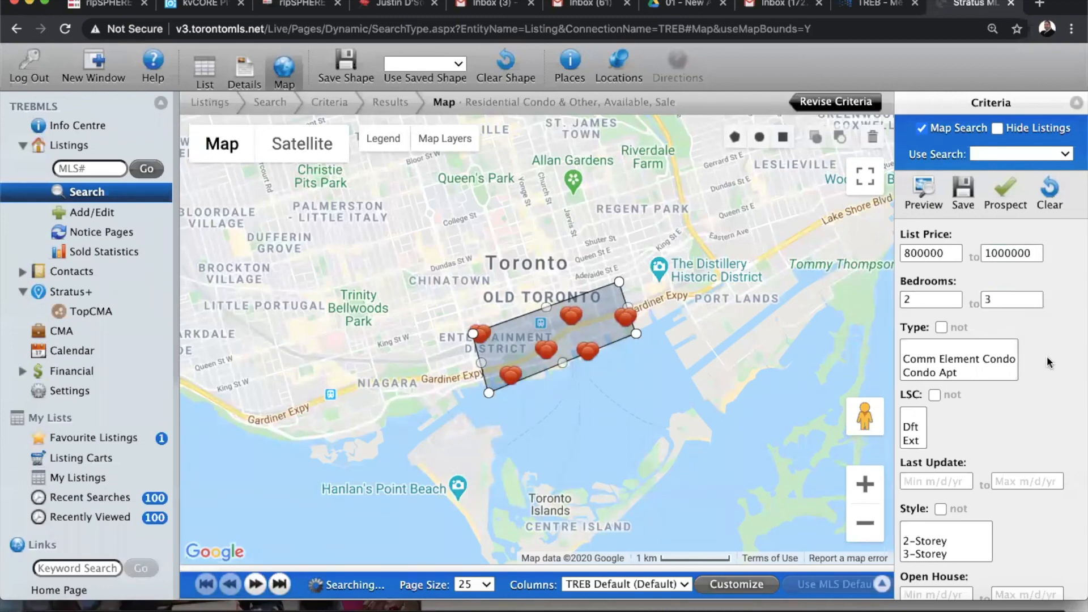
Select Condo Apt in the Type list of the Criteria panel
{"action": "scroll", "coordinate": [973, 370], "scroll_direction": "down", "scroll_amount": 1}
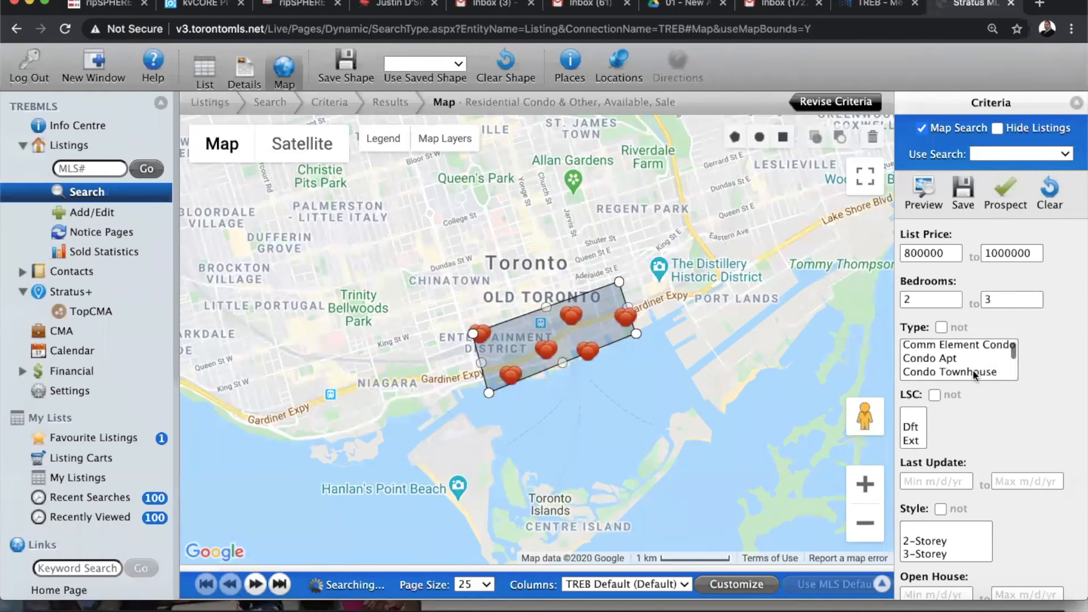
{"action": "left_click", "coordinate": [936, 359]}
{"action": "scroll", "coordinate": [1017, 378], "scroll_direction": "down", "scroll_amount": 2}
{"action": "scroll", "coordinate": [1017, 377], "scroll_direction": "up", "scroll_amount": 2}
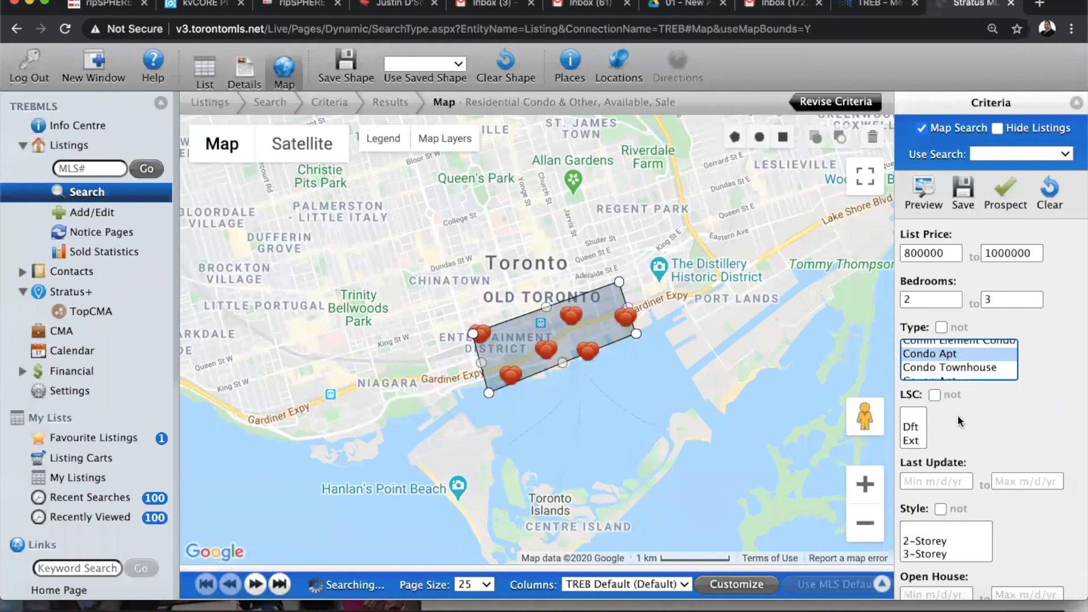
{"action": "scroll", "coordinate": [935, 375], "scroll_direction": "down", "scroll_amount": 4}
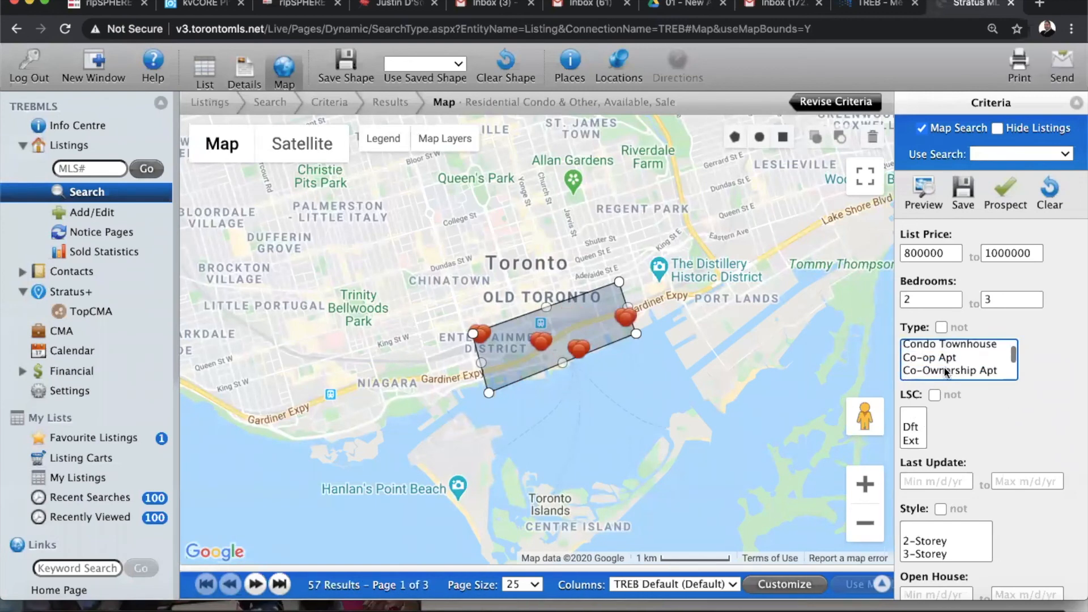
{"action": "scroll", "coordinate": [946, 371], "scroll_direction": "down", "scroll_amount": 5}
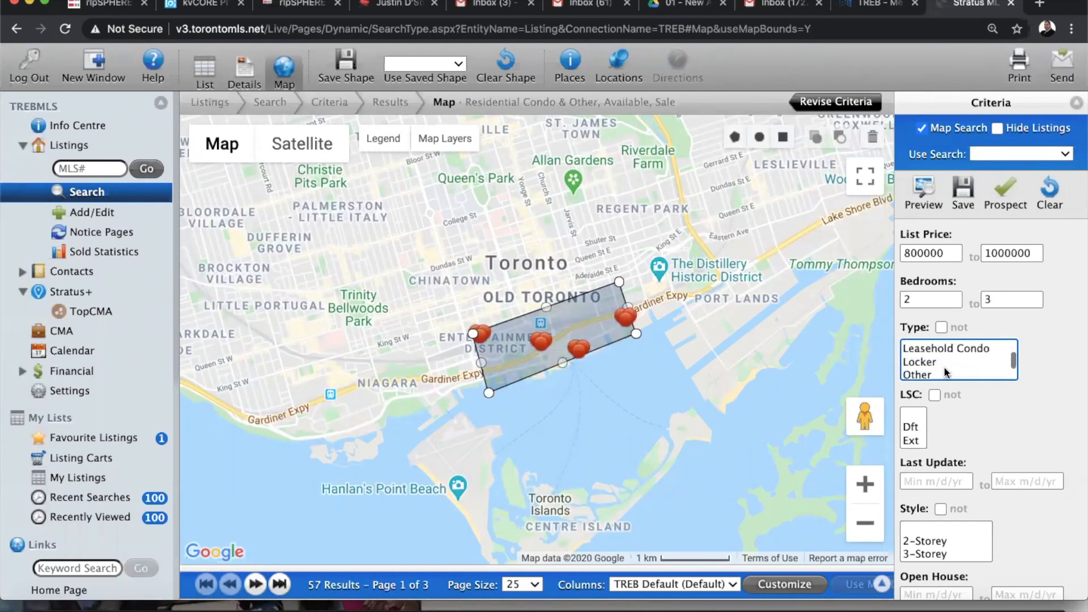
{"action": "scroll", "coordinate": [946, 372], "scroll_direction": "down", "scroll_amount": 2}
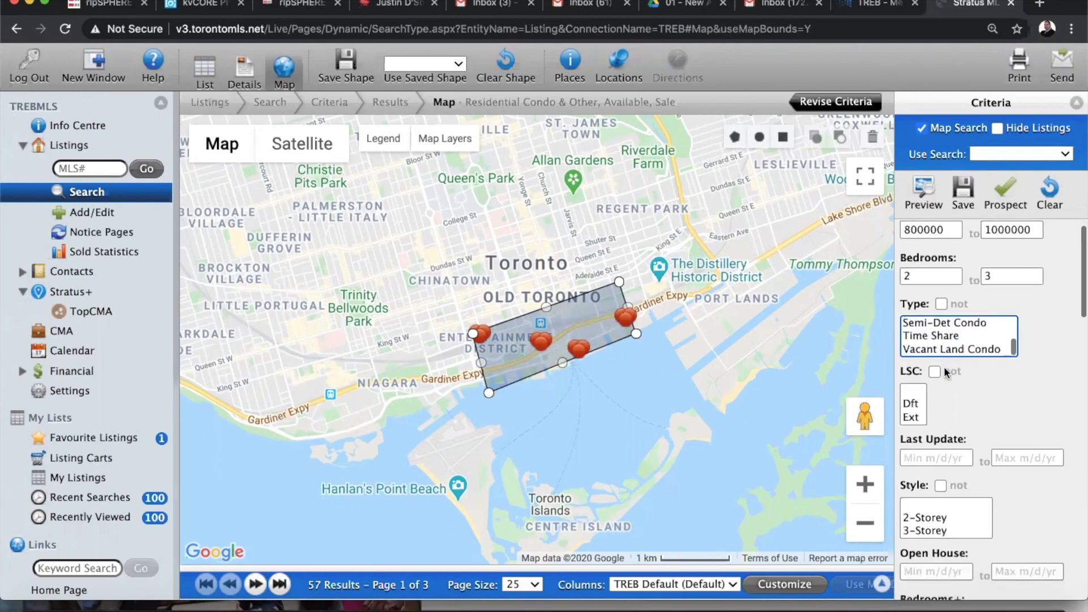
Select New in the LSC list, reducing the results to 53 listings
{"action": "scroll", "coordinate": [945, 344], "scroll_direction": "up", "scroll_amount": 3}
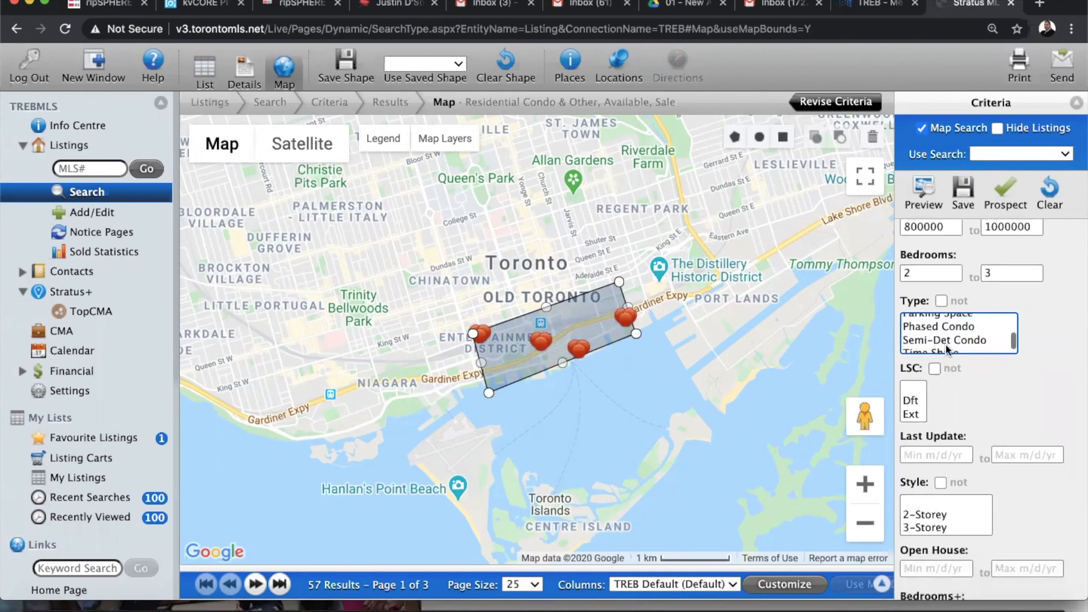
{"action": "scroll", "coordinate": [945, 344], "scroll_direction": "up", "scroll_amount": 5}
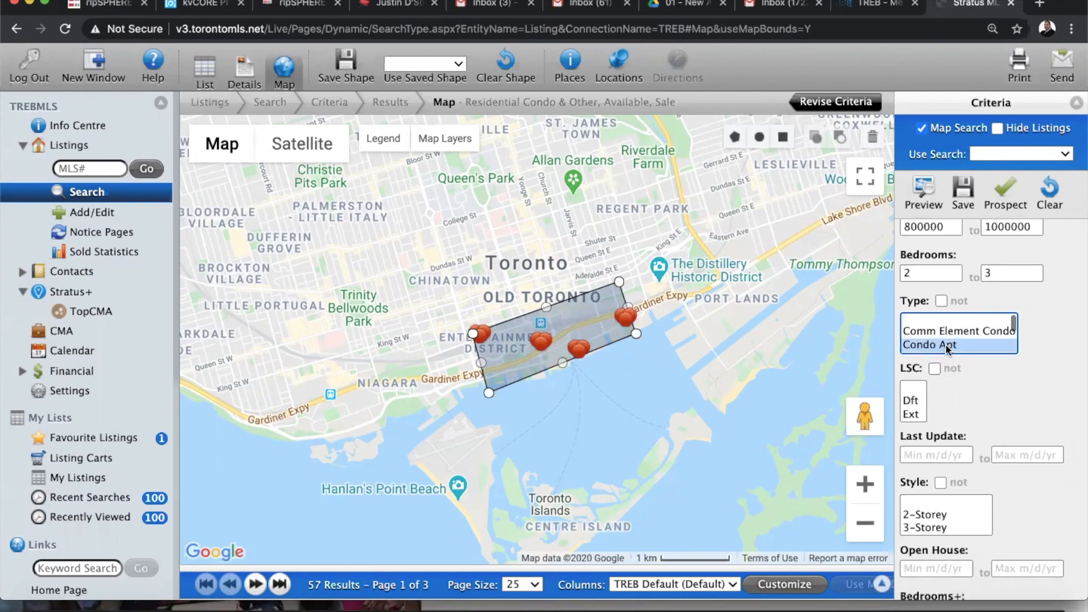
{"action": "scroll", "coordinate": [996, 388], "scroll_direction": "down", "scroll_amount": 3}
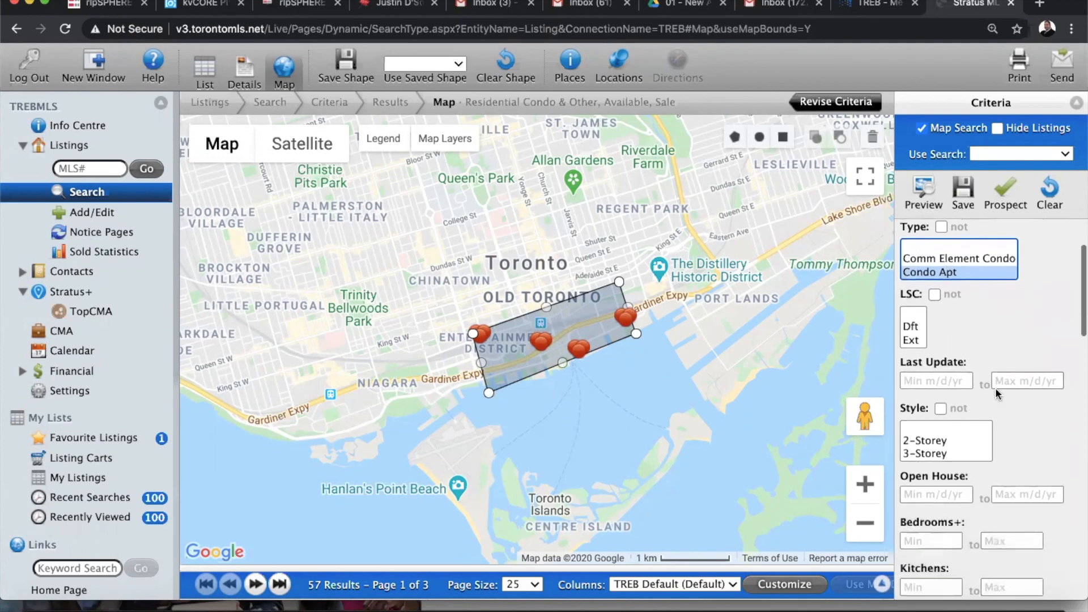
{"action": "scroll", "coordinate": [912, 338], "scroll_direction": "down", "scroll_amount": 5}
{"action": "scroll", "coordinate": [912, 336], "scroll_direction": "down", "scroll_amount": 1}
{"action": "left_click", "coordinate": [913, 327]}
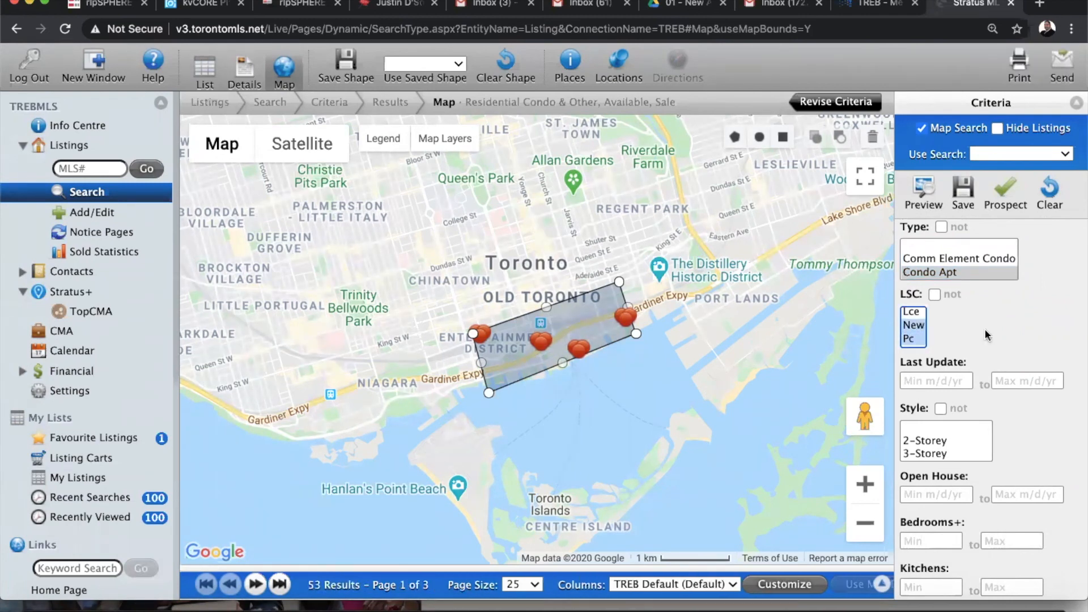
{"action": "scroll", "coordinate": [986, 334], "scroll_direction": "up", "scroll_amount": 4}
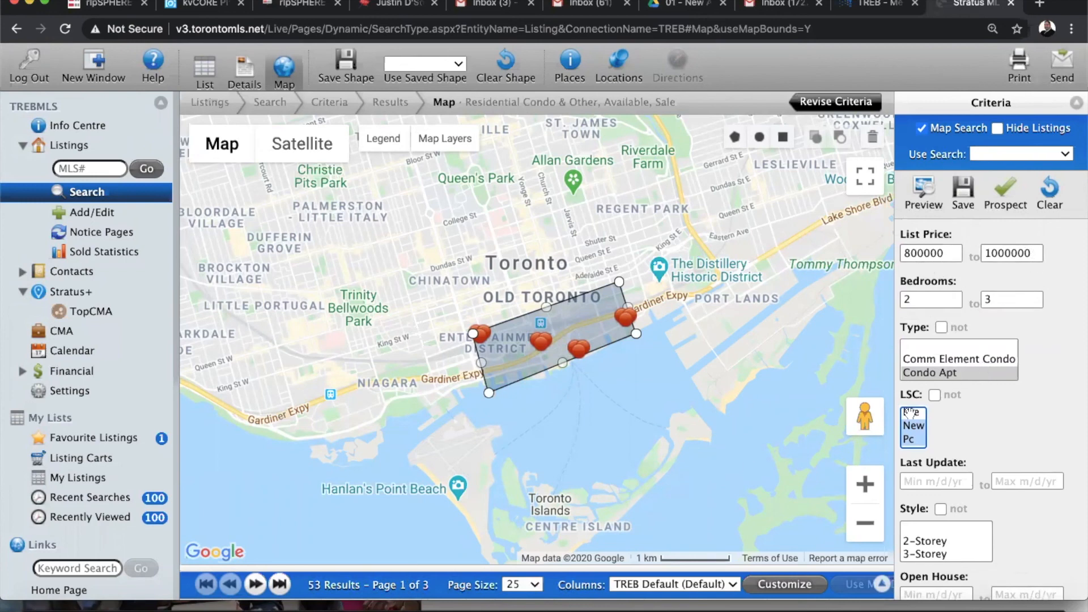
{"action": "scroll", "coordinate": [1003, 410], "scroll_direction": "down", "scroll_amount": 8}
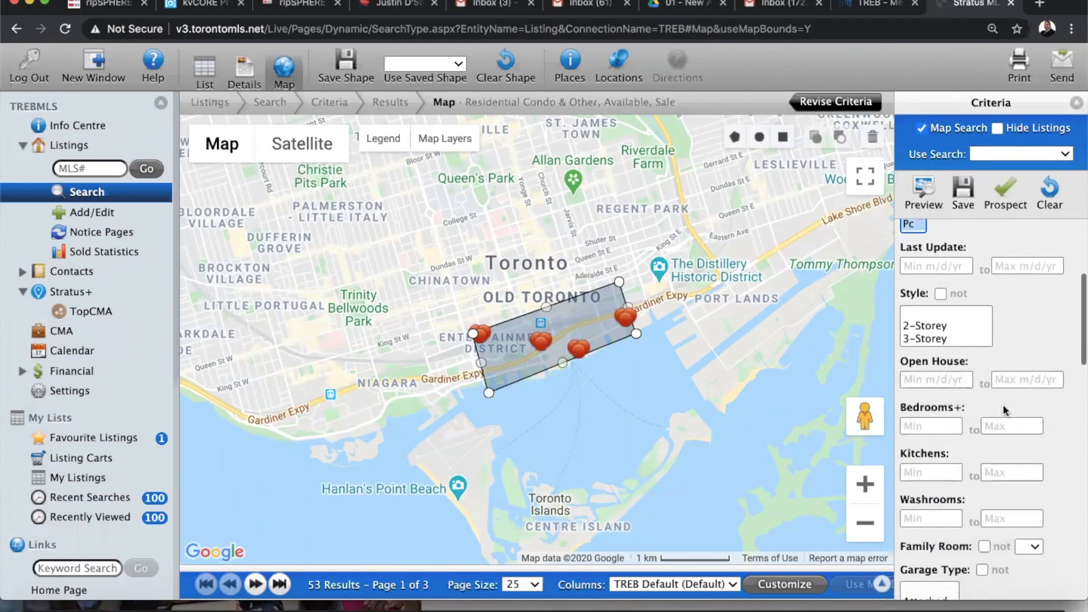
{"action": "scroll", "coordinate": [1004, 407], "scroll_direction": "down", "scroll_amount": 4}
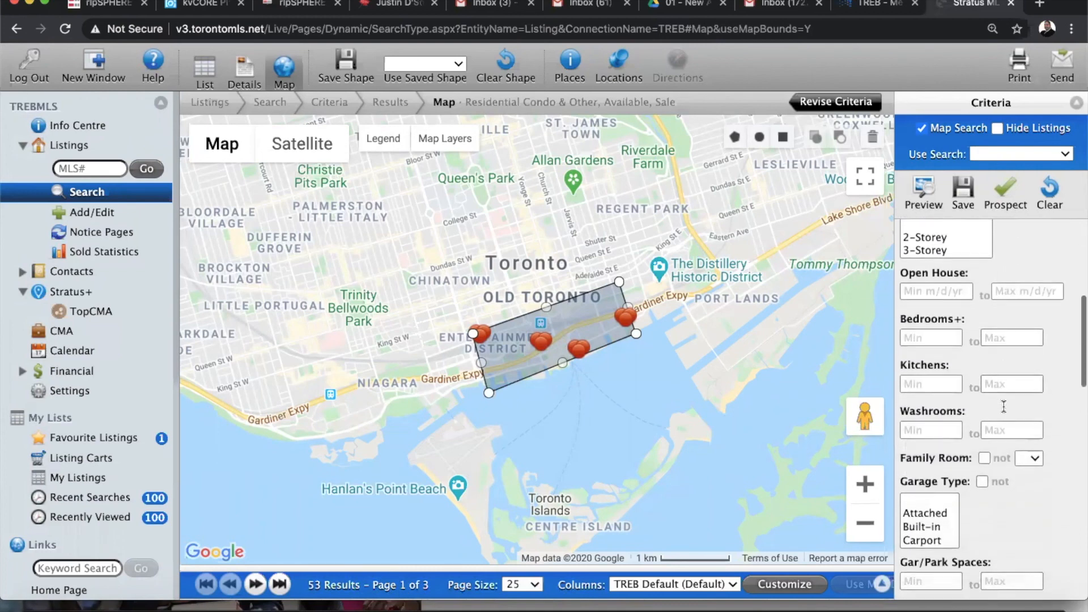
Change the Bedrooms Max value from 3 to 2
{"action": "scroll", "coordinate": [1030, 314], "scroll_direction": "up", "scroll_amount": 11}
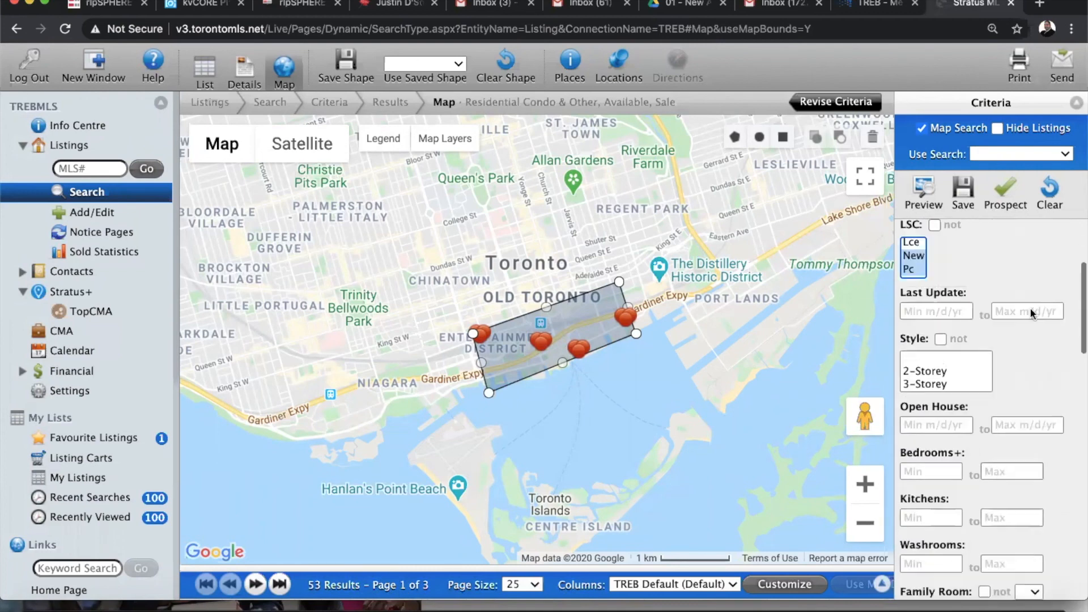
{"action": "scroll", "coordinate": [1030, 307], "scroll_direction": "up", "scroll_amount": 1}
{"action": "double_click", "coordinate": [1012, 299]}
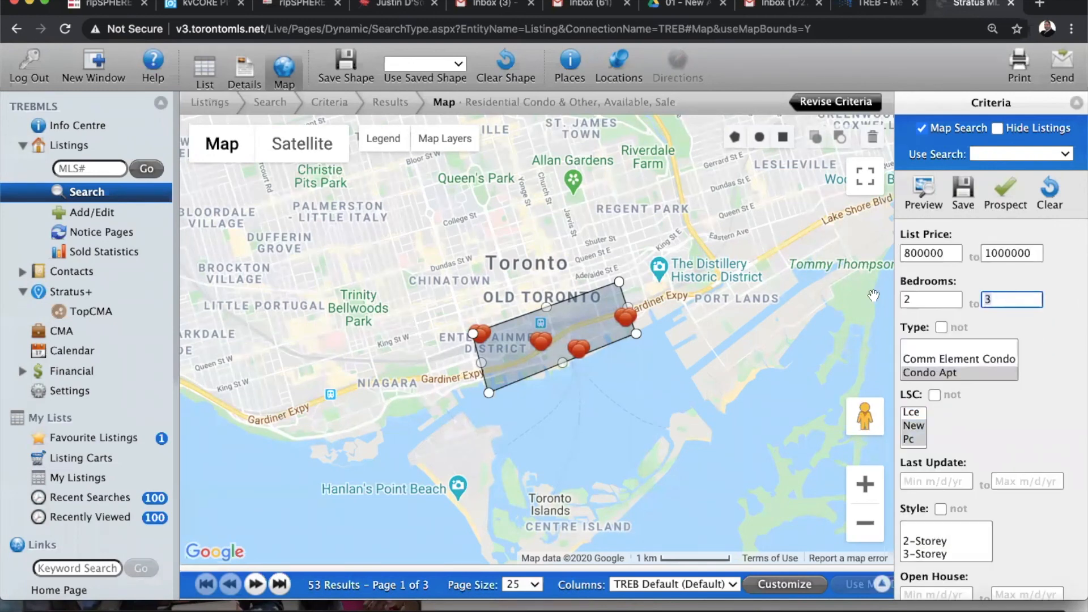
{"action": "key", "text": "BackSpace"}
{"action": "type", "text": "2"}
{"action": "scroll", "coordinate": [1047, 385], "scroll_direction": "down", "scroll_amount": 11}
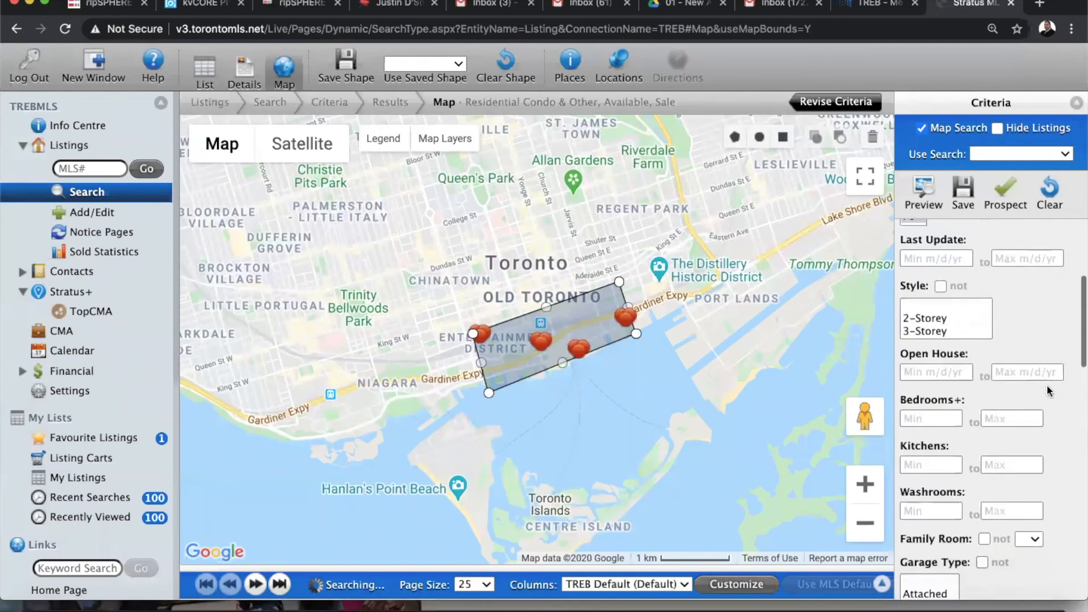
{"action": "scroll", "coordinate": [1047, 386], "scroll_direction": "down", "scroll_amount": 2}
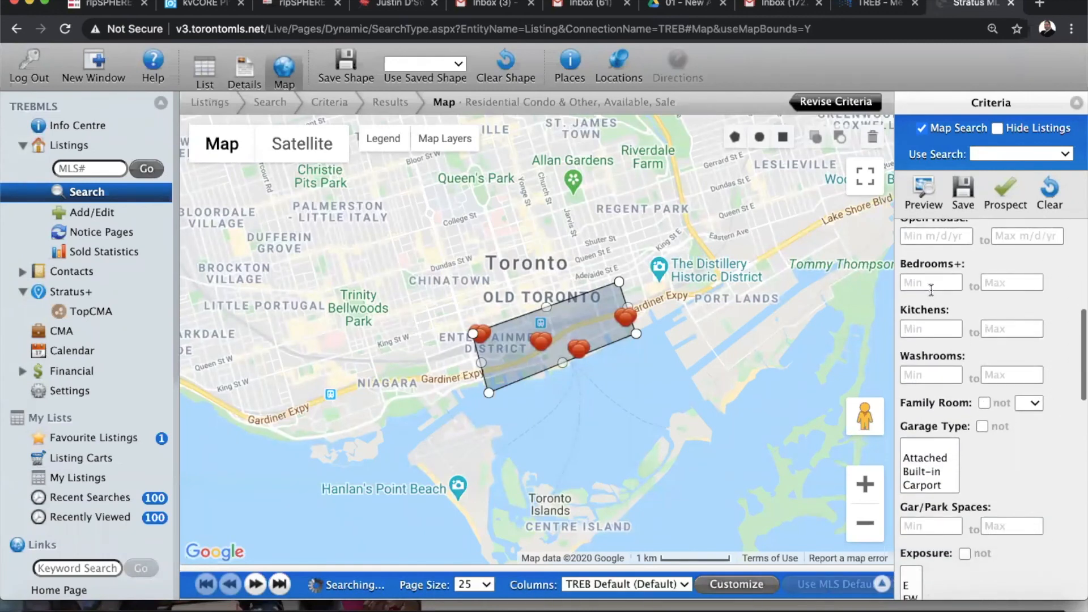
Set Bedrooms+ Min and Max both to 1, leaving 22 results
{"action": "left_click", "coordinate": [922, 286]}
{"action": "type", "text": "1"}
{"action": "key", "text": "Tab"}
{"action": "type", "text": "1"}
{"action": "left_click", "coordinate": [1050, 313]}
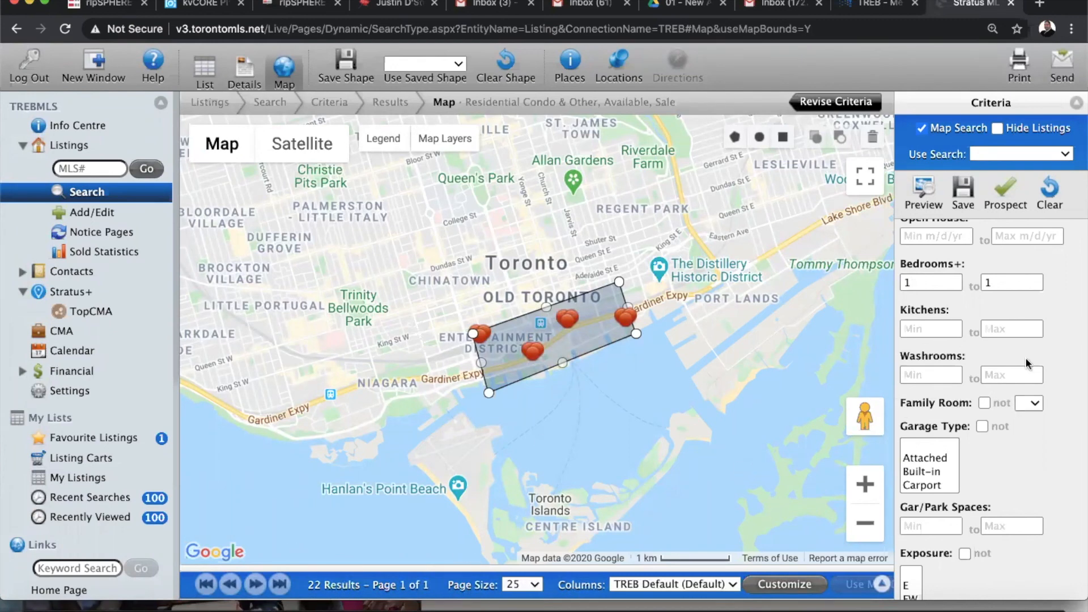
{"action": "scroll", "coordinate": [1056, 351], "scroll_direction": "up", "scroll_amount": 10}
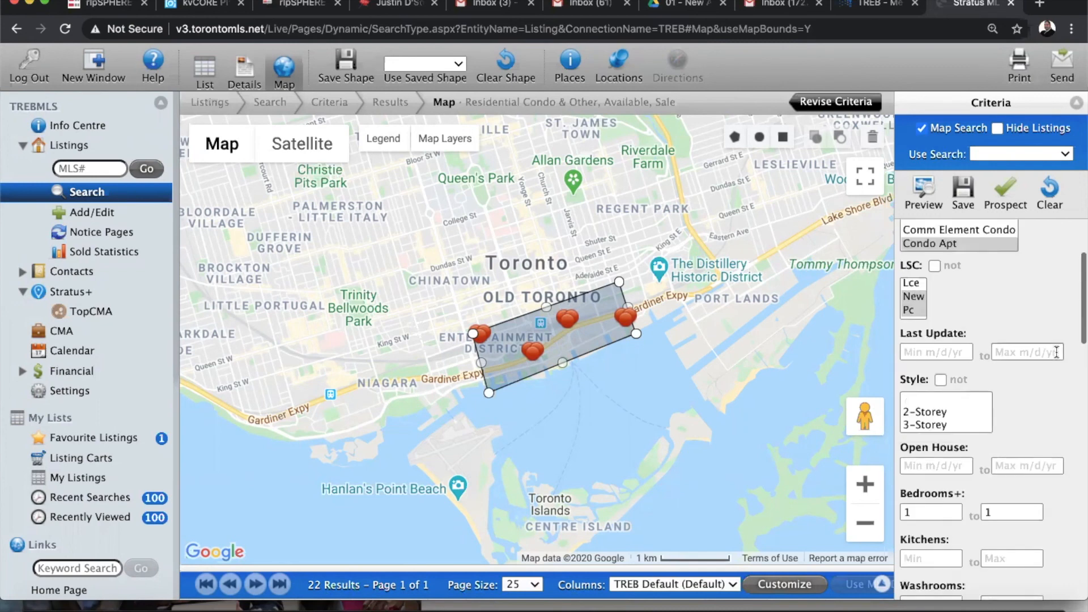
{"action": "scroll", "coordinate": [1057, 352], "scroll_direction": "down", "scroll_amount": 10}
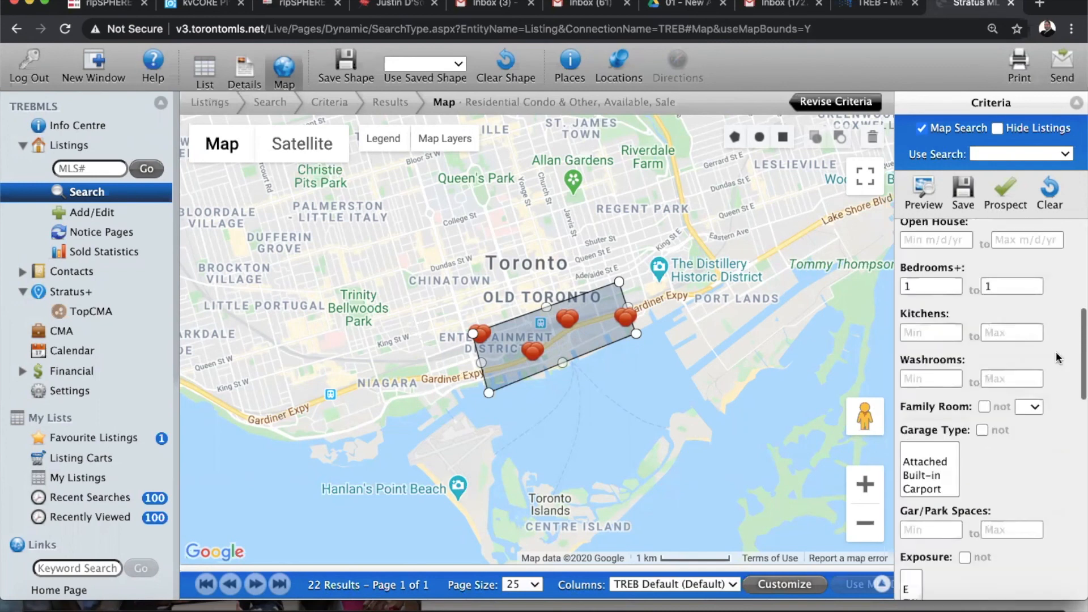
{"action": "scroll", "coordinate": [1056, 352], "scroll_direction": "down", "scroll_amount": 2}
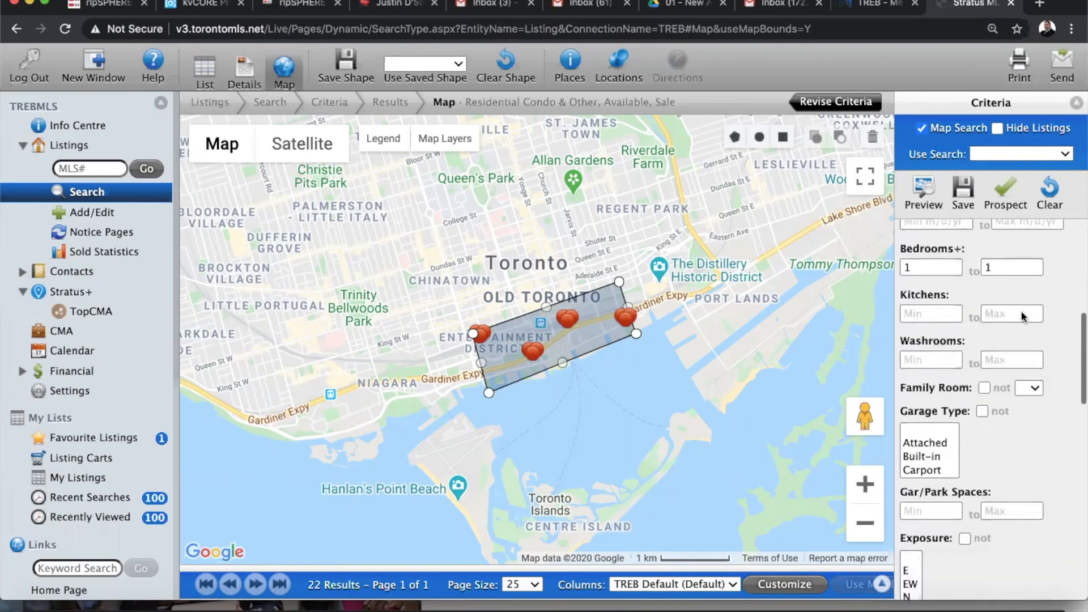
Require a minimum of 2 washrooms and 1 garage/parking space, leaving 21 results
{"action": "left_click", "coordinate": [921, 363]}
{"action": "type", "text": "2"}
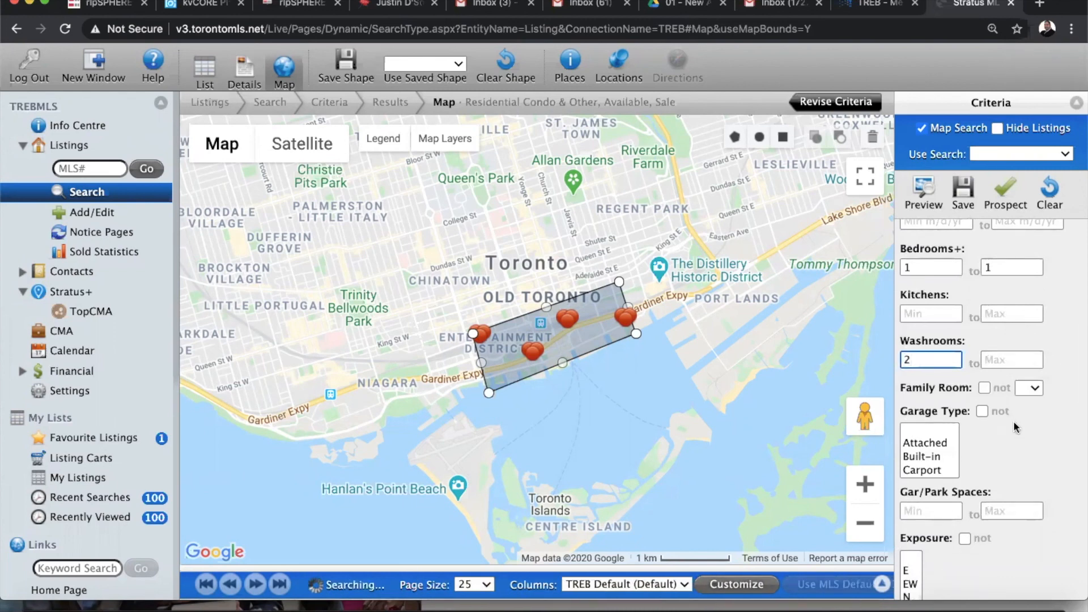
{"action": "scroll", "coordinate": [1013, 421], "scroll_direction": "down", "scroll_amount": 5}
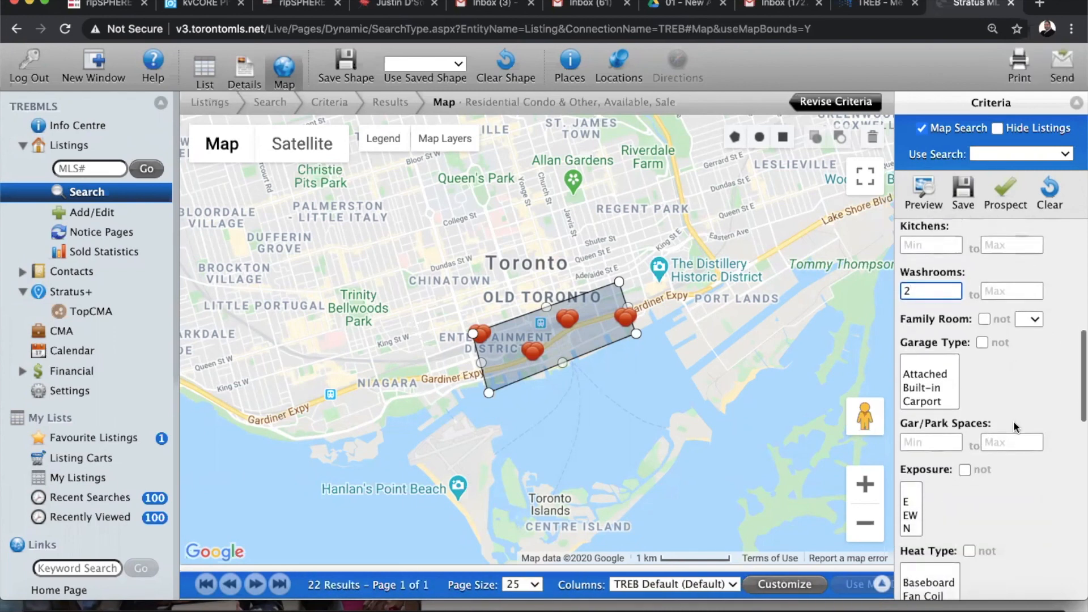
{"action": "left_click", "coordinate": [932, 390]}
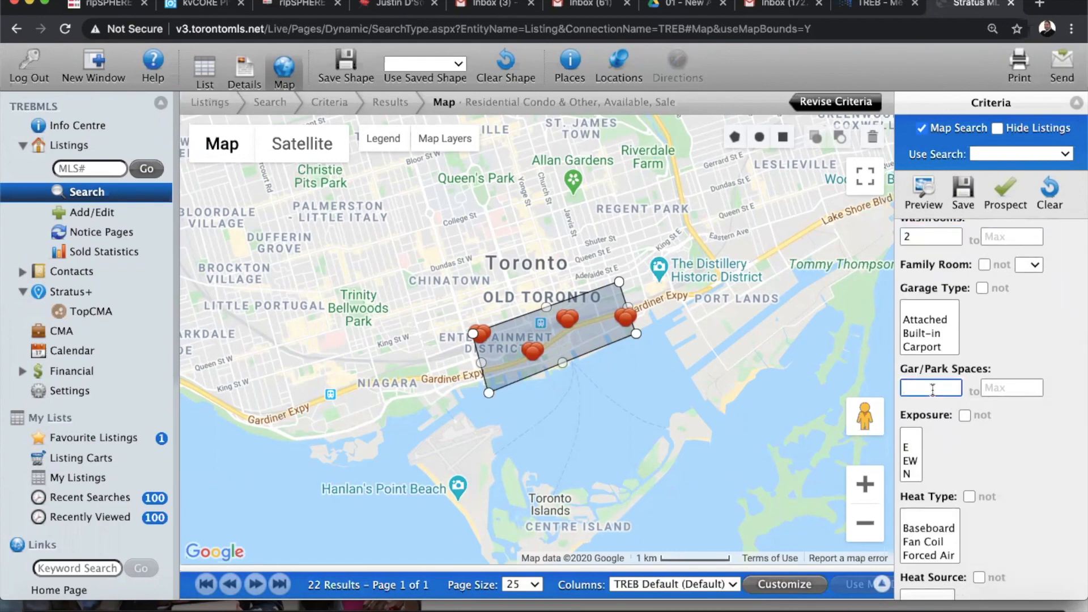
{"action": "type", "text": "1"}
{"action": "scroll", "coordinate": [1020, 451], "scroll_direction": "down", "scroll_amount": 4}
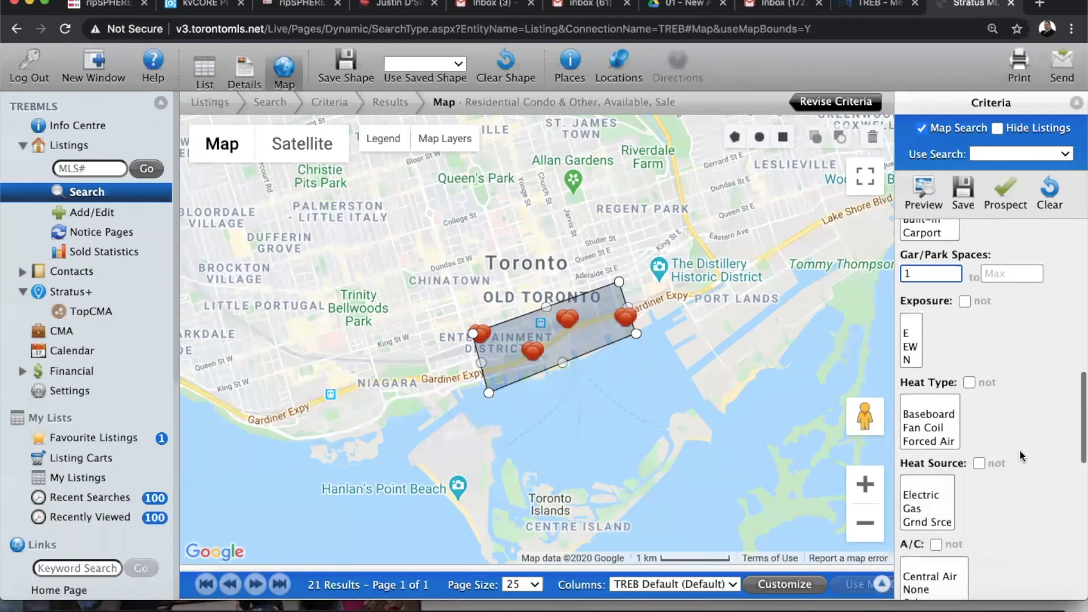
{"action": "scroll", "coordinate": [1020, 450], "scroll_direction": "down", "scroll_amount": 7}
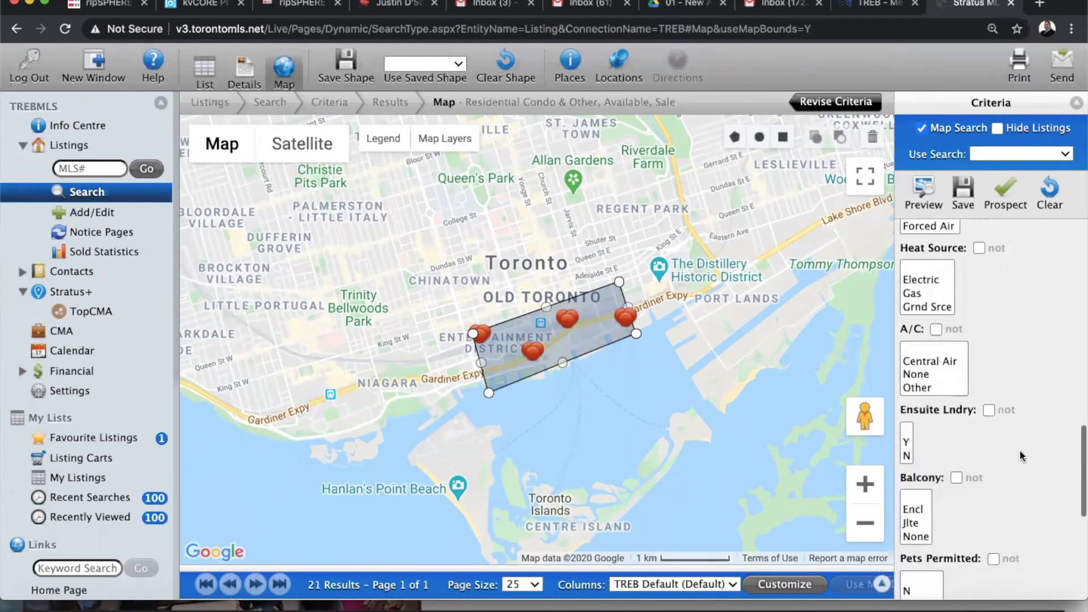
{"action": "scroll", "coordinate": [1019, 450], "scroll_direction": "down", "scroll_amount": 4}
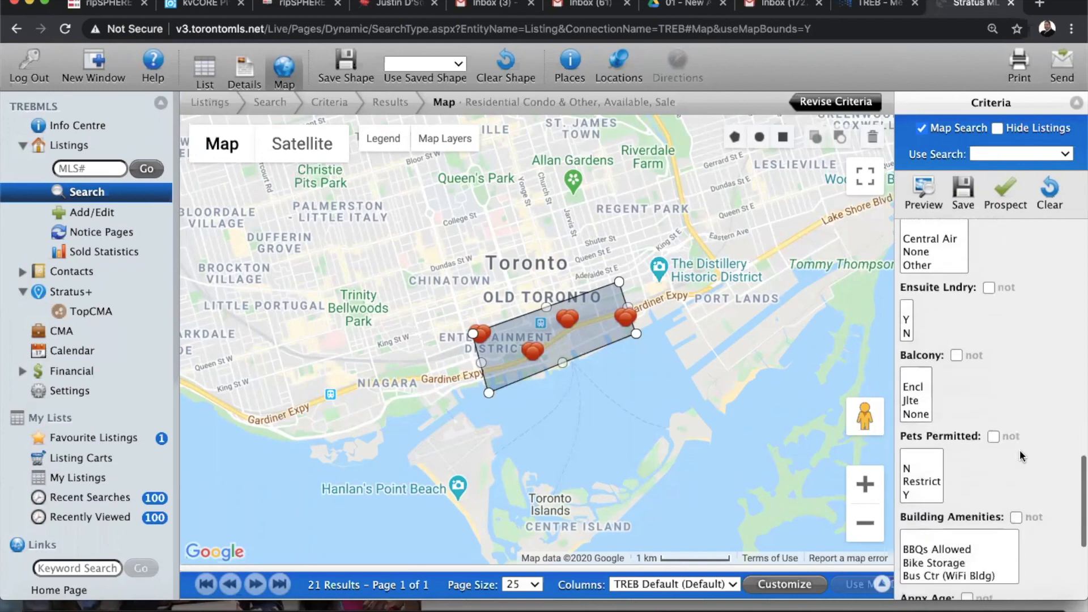
{"action": "scroll", "coordinate": [1003, 419], "scroll_direction": "down", "scroll_amount": 1}
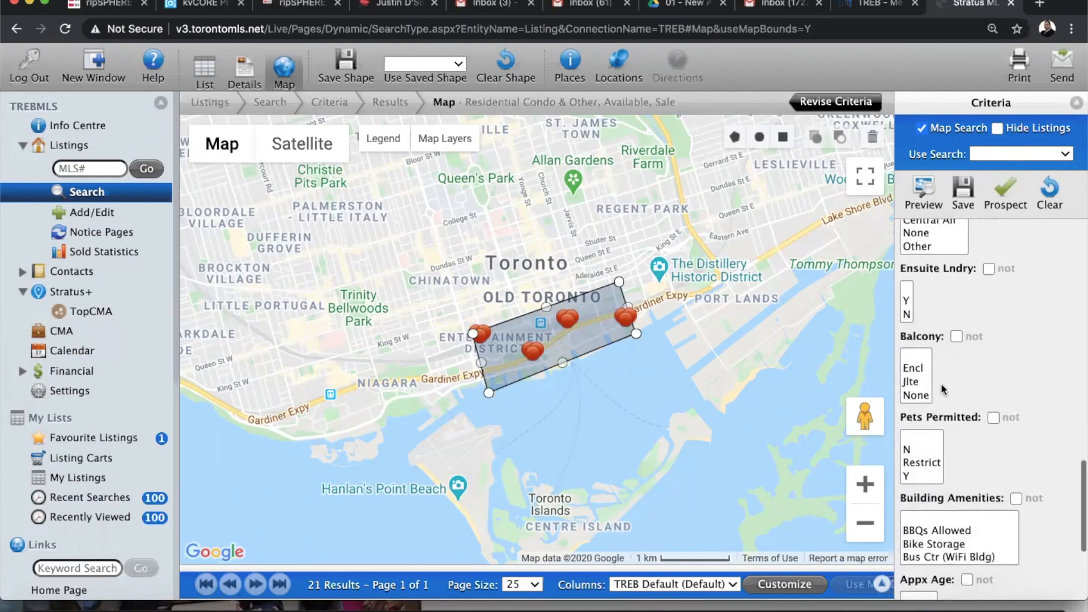
{"action": "scroll", "coordinate": [920, 378], "scroll_direction": "down", "scroll_amount": 2}
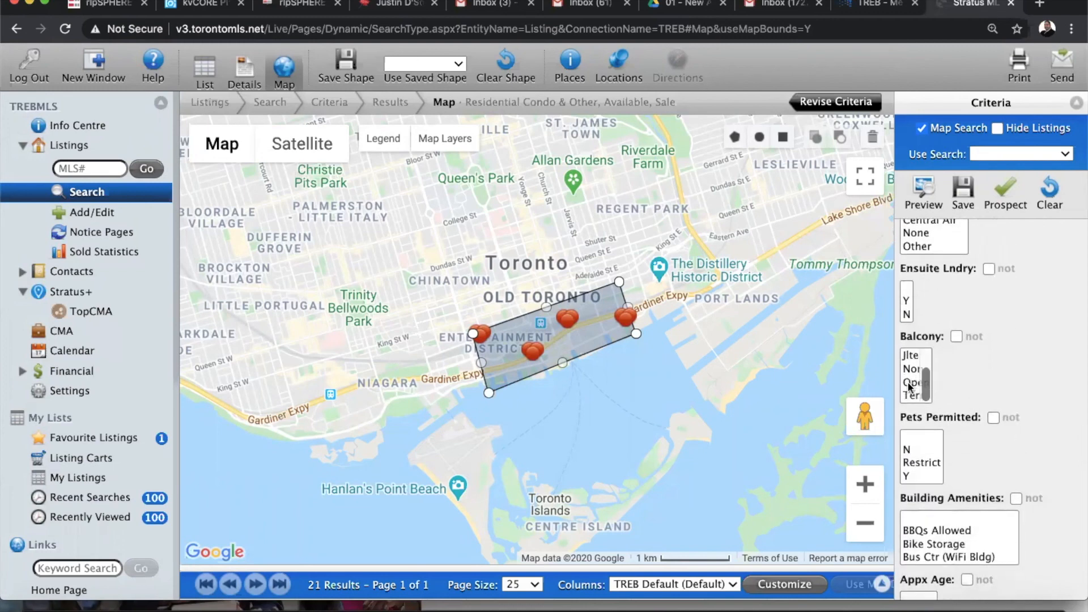
{"action": "left_click", "coordinate": [908, 383]}
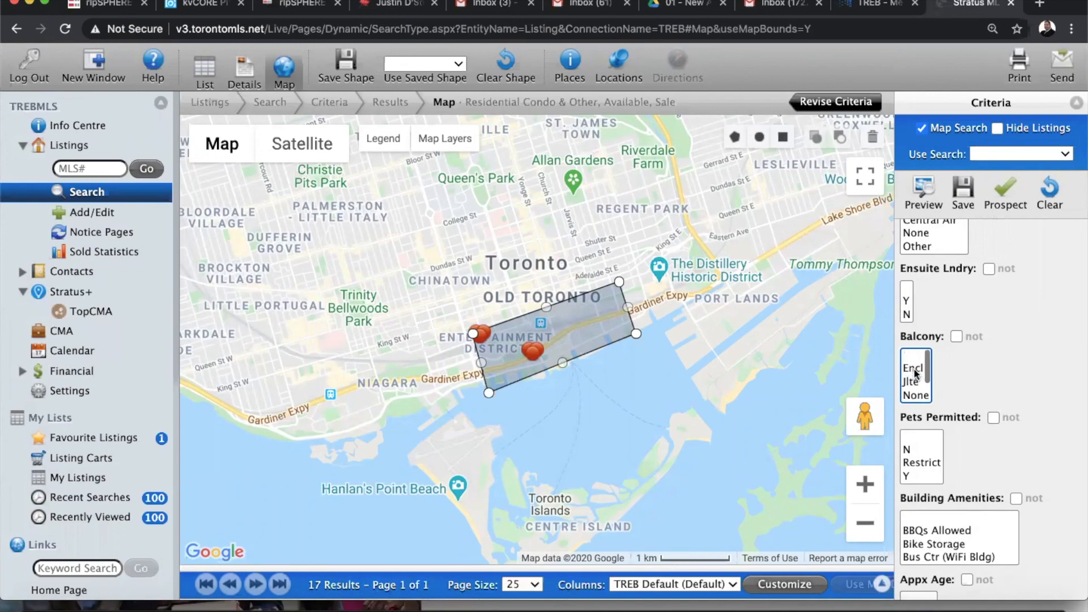
{"action": "left_click", "coordinate": [911, 355]}
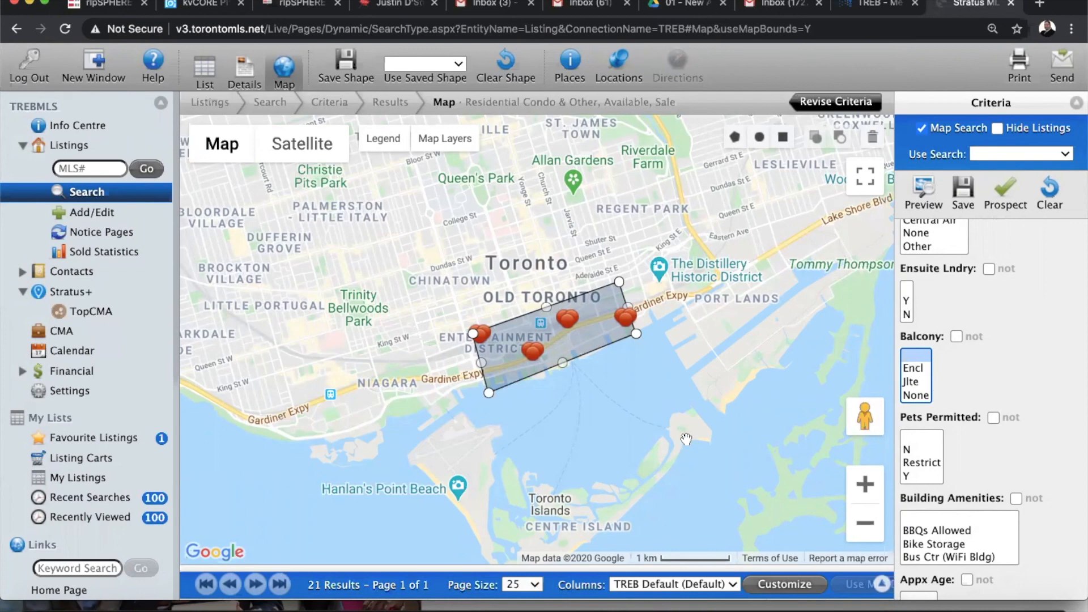
{"action": "scroll", "coordinate": [1020, 454], "scroll_direction": "down", "scroll_amount": 3}
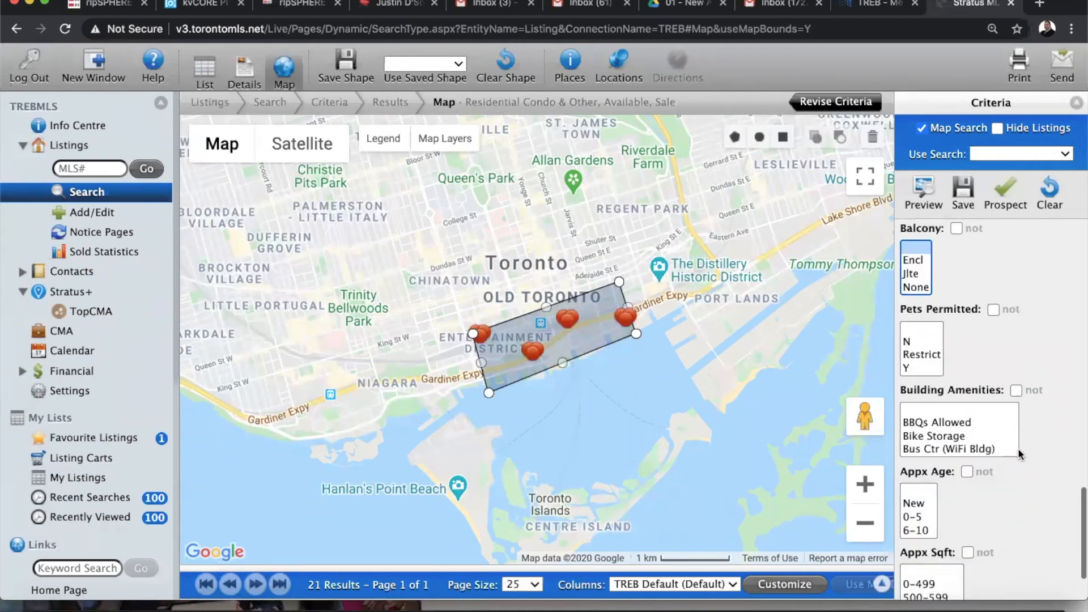
{"action": "scroll", "coordinate": [1021, 454], "scroll_direction": "down", "scroll_amount": 3}
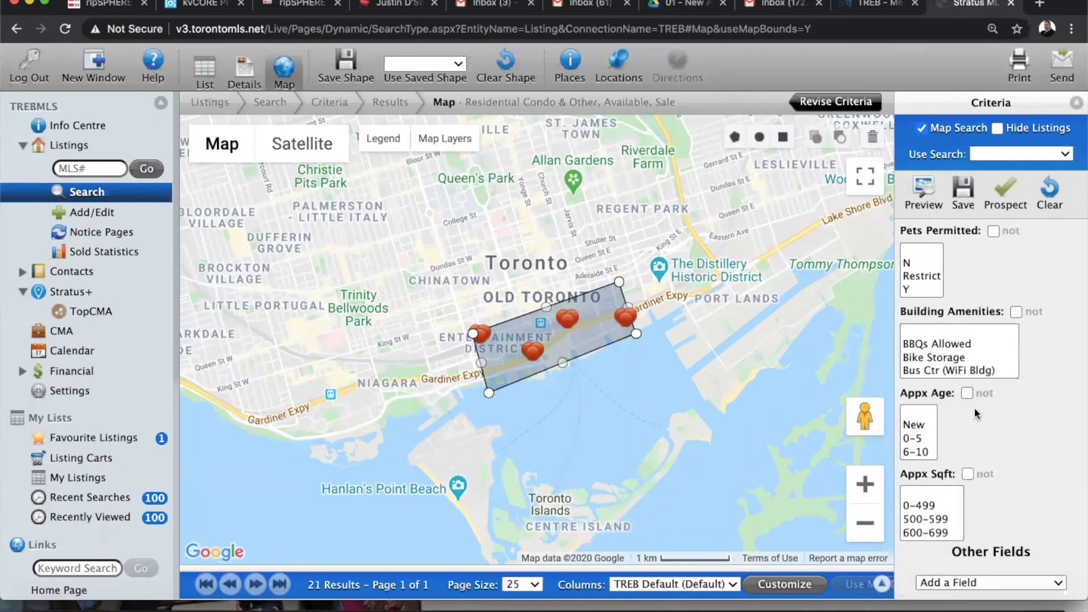
{"action": "scroll", "coordinate": [918, 428], "scroll_direction": "down", "scroll_amount": 1}
{"action": "scroll", "coordinate": [918, 428], "scroll_direction": "up", "scroll_amount": 1}
Select the Appx Sqft ranges 600-699 through 900-999 plus 1000-1199, leaving 20 results
{"action": "scroll", "coordinate": [956, 515], "scroll_direction": "down", "scroll_amount": 3}
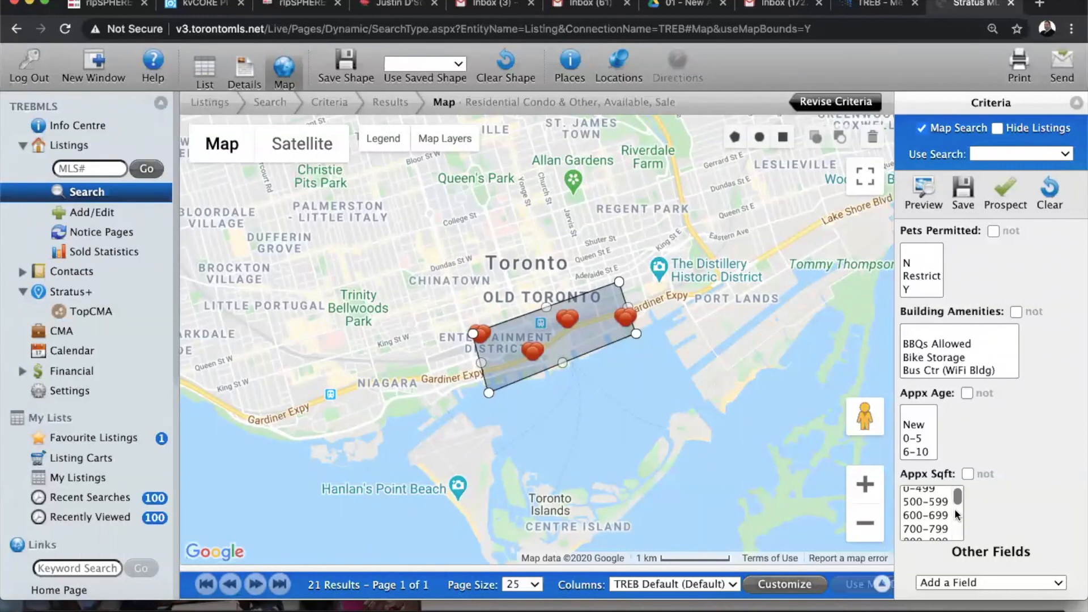
{"action": "scroll", "coordinate": [955, 511], "scroll_direction": "down", "scroll_amount": 1}
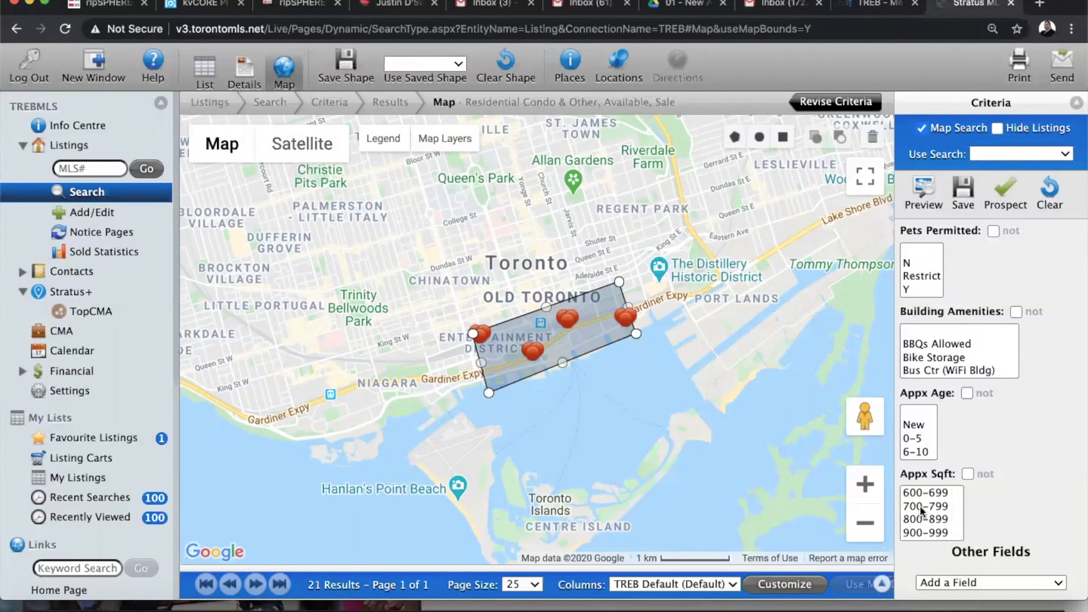
{"action": "left_click_drag", "start_coordinate": [920, 505], "coordinate": [919, 533]}
{"action": "scroll", "coordinate": [926, 515], "scroll_direction": "down", "scroll_amount": 1}
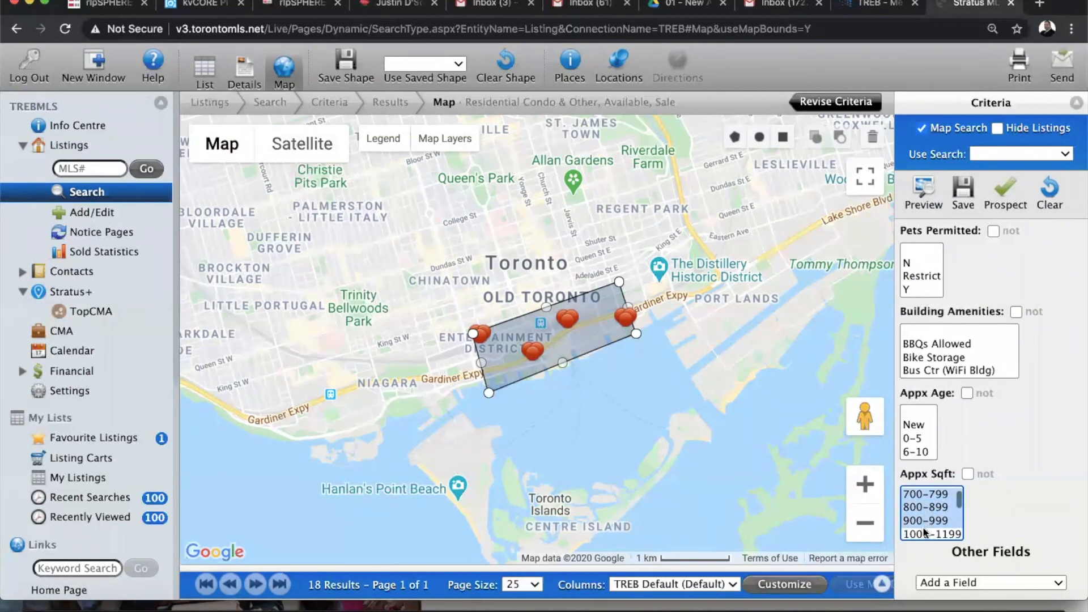
{"action": "left_click", "coordinate": [919, 537], "text": "shift"}
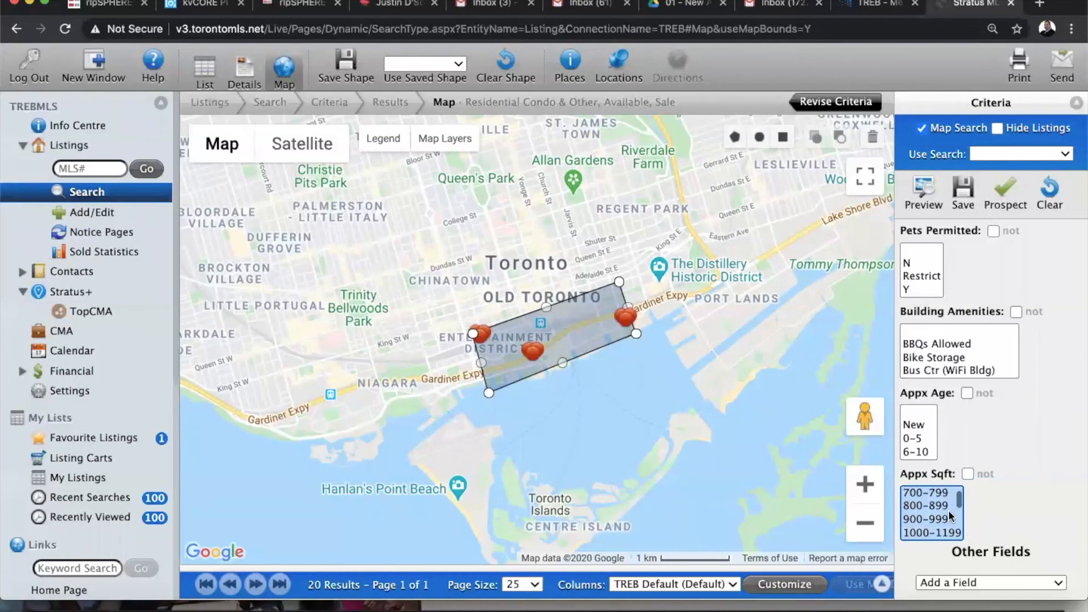
{"action": "scroll", "coordinate": [951, 516], "scroll_direction": "up", "scroll_amount": 1}
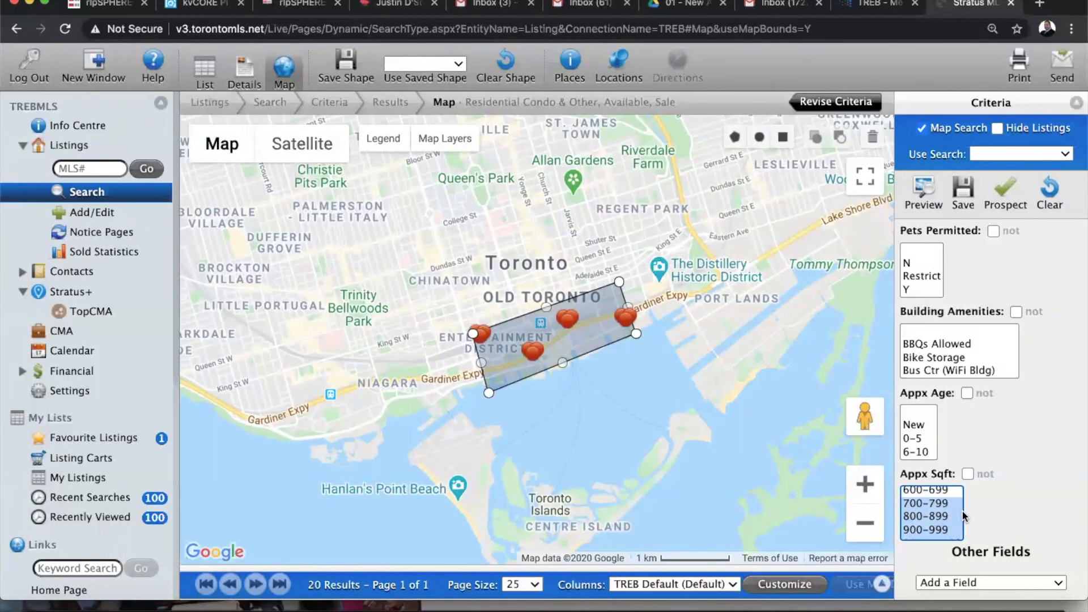
{"action": "scroll", "coordinate": [946, 524], "scroll_direction": "down", "scroll_amount": 3}
{"action": "scroll", "coordinate": [946, 528], "scroll_direction": "up", "scroll_amount": 2}
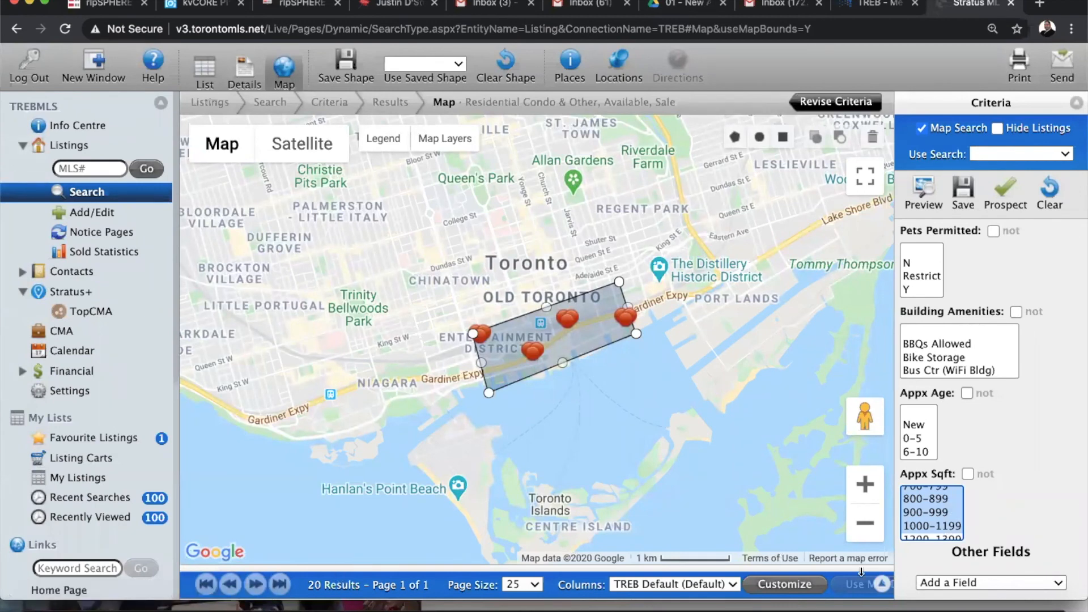
Expand the results list and review the 20 listings, priced $819,900 to $999,900
{"action": "left_click", "coordinate": [882, 583]}
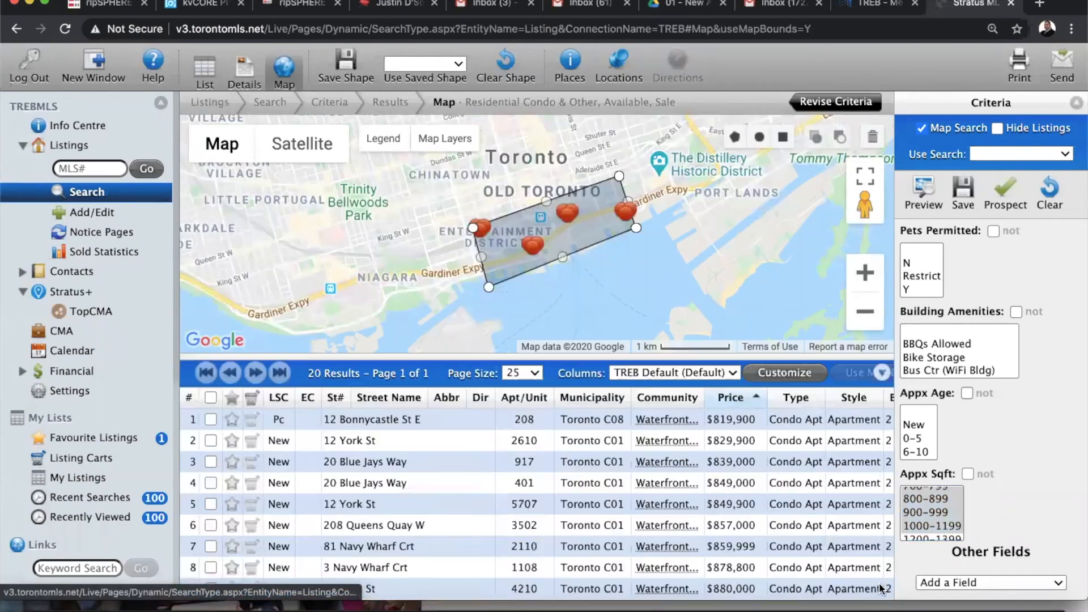
{"action": "left_click", "coordinate": [881, 372]}
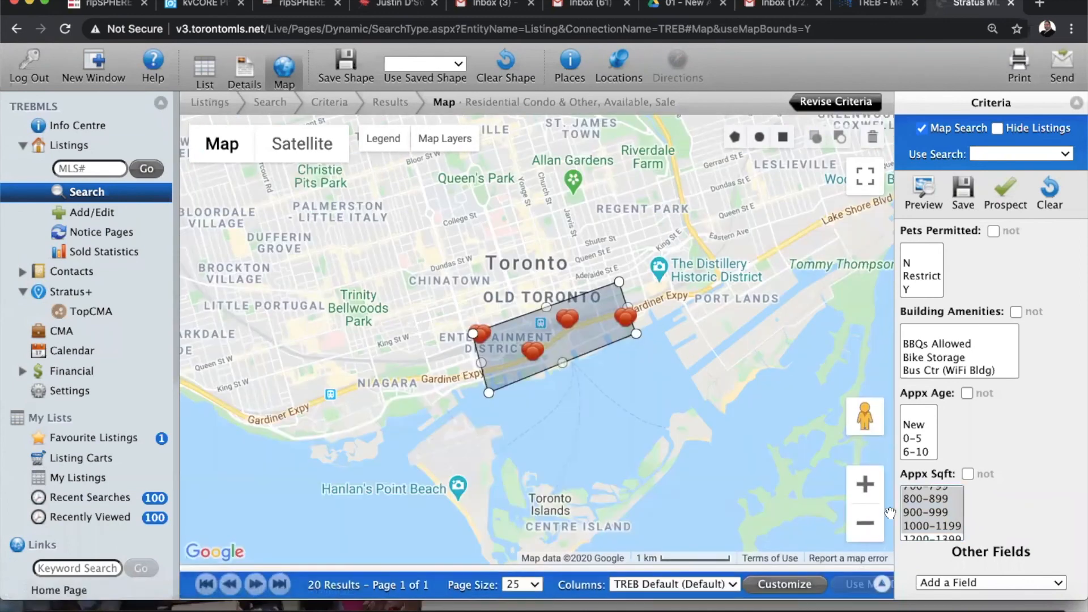
{"action": "left_click", "coordinate": [882, 585]}
{"action": "scroll", "coordinate": [350, 446], "scroll_direction": "down", "scroll_amount": 3}
{"action": "scroll", "coordinate": [350, 446], "scroll_direction": "down", "scroll_amount": 5}
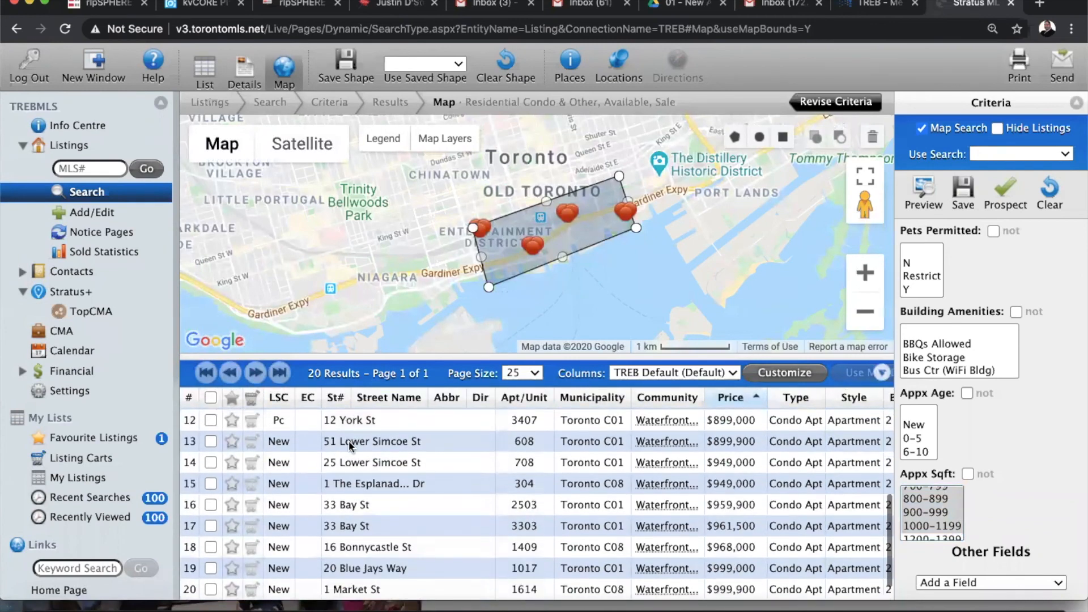
{"action": "scroll", "coordinate": [349, 441], "scroll_direction": "up", "scroll_amount": 8}
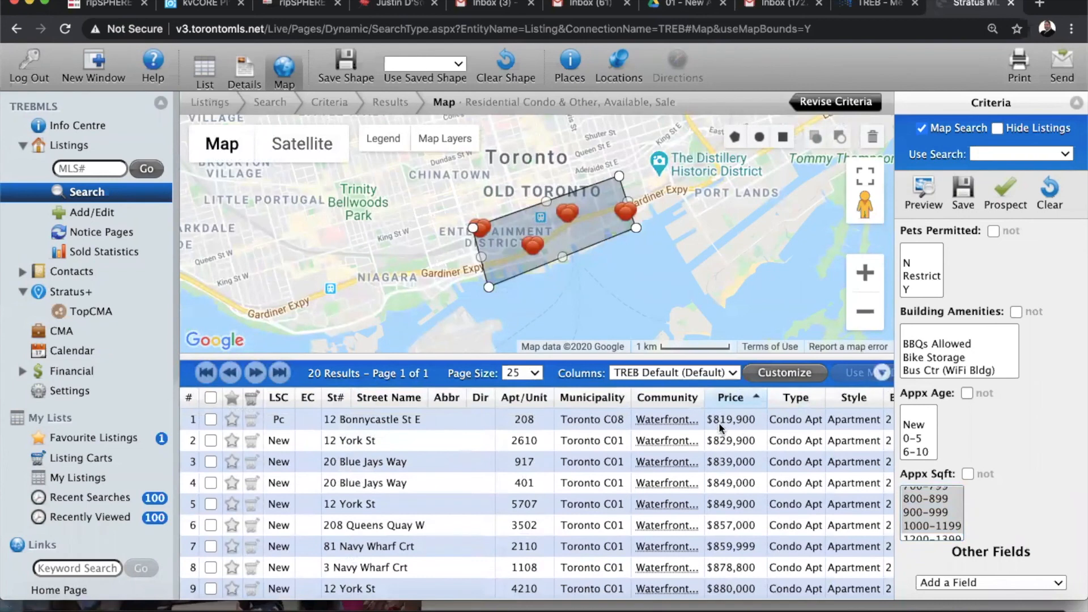
{"action": "scroll", "coordinate": [707, 472], "scroll_direction": "down", "scroll_amount": 5}
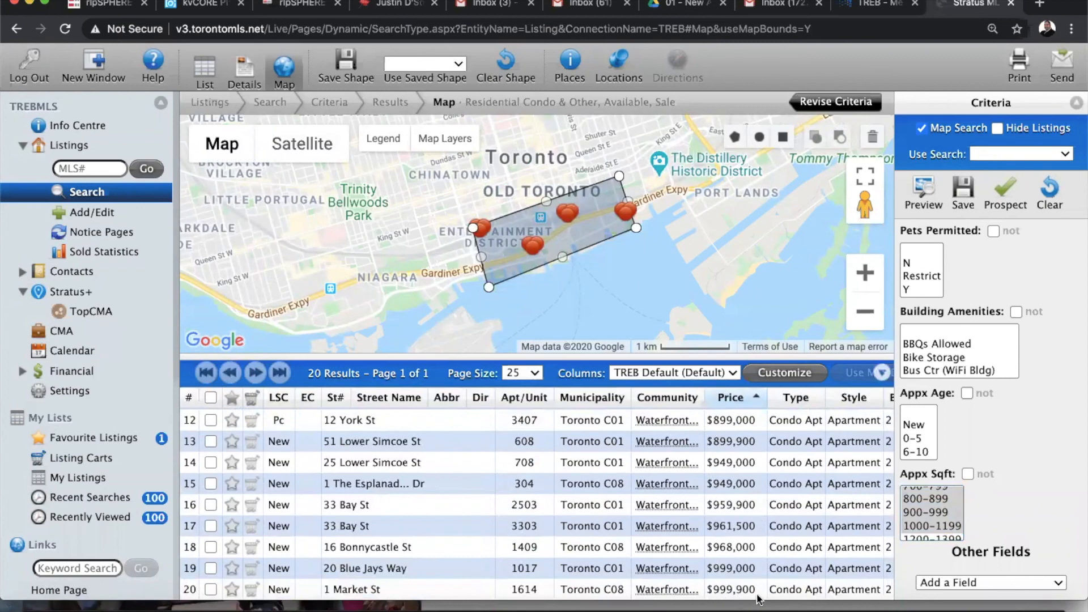
{"action": "scroll", "coordinate": [785, 564], "scroll_direction": "up", "scroll_amount": 5}
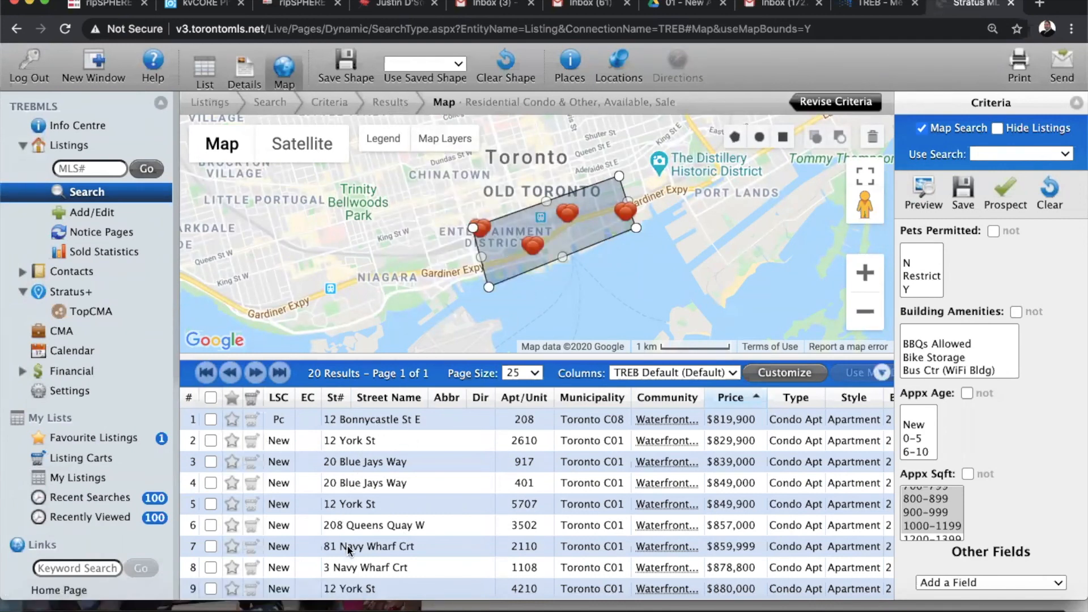
{"action": "double_click", "coordinate": [347, 420]}
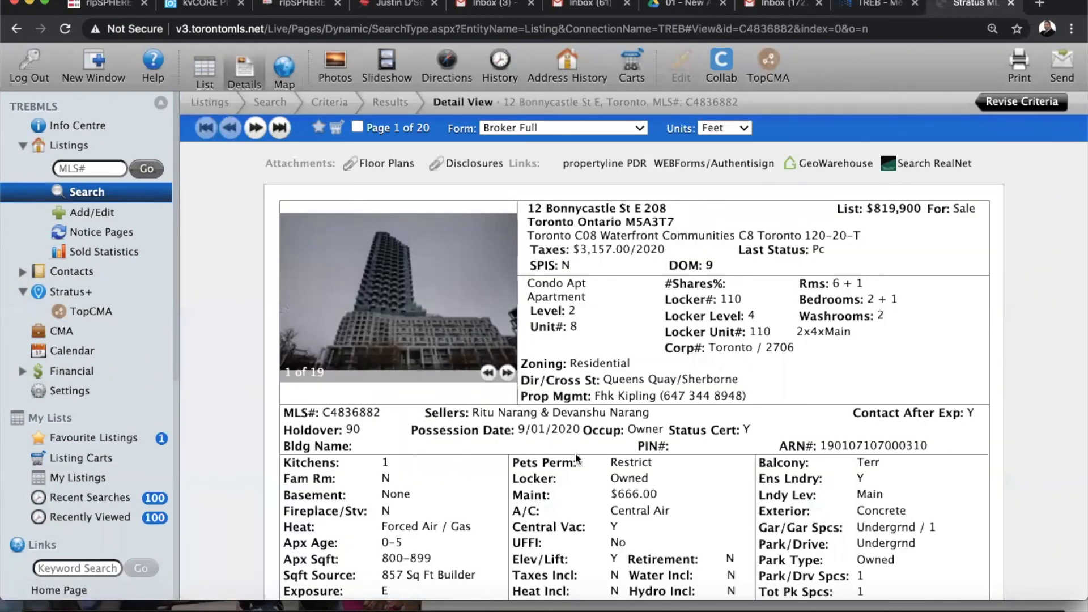
{"action": "scroll", "coordinate": [660, 481], "scroll_direction": "down", "scroll_amount": 3}
{"action": "scroll", "coordinate": [661, 482], "scroll_direction": "down", "scroll_amount": 3}
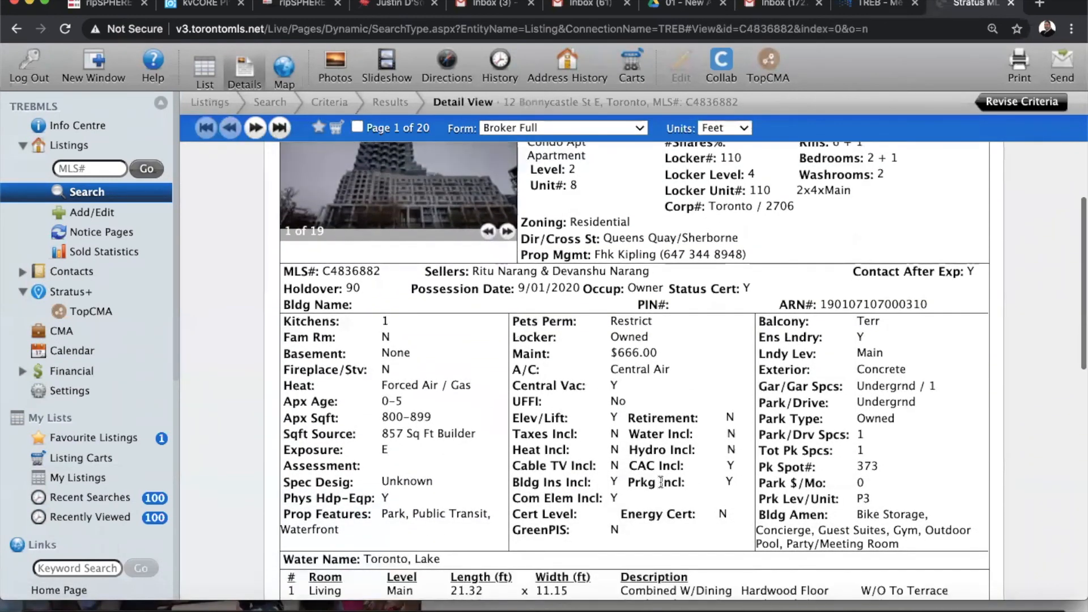
{"action": "scroll", "coordinate": [567, 393], "scroll_direction": "down", "scroll_amount": 14}
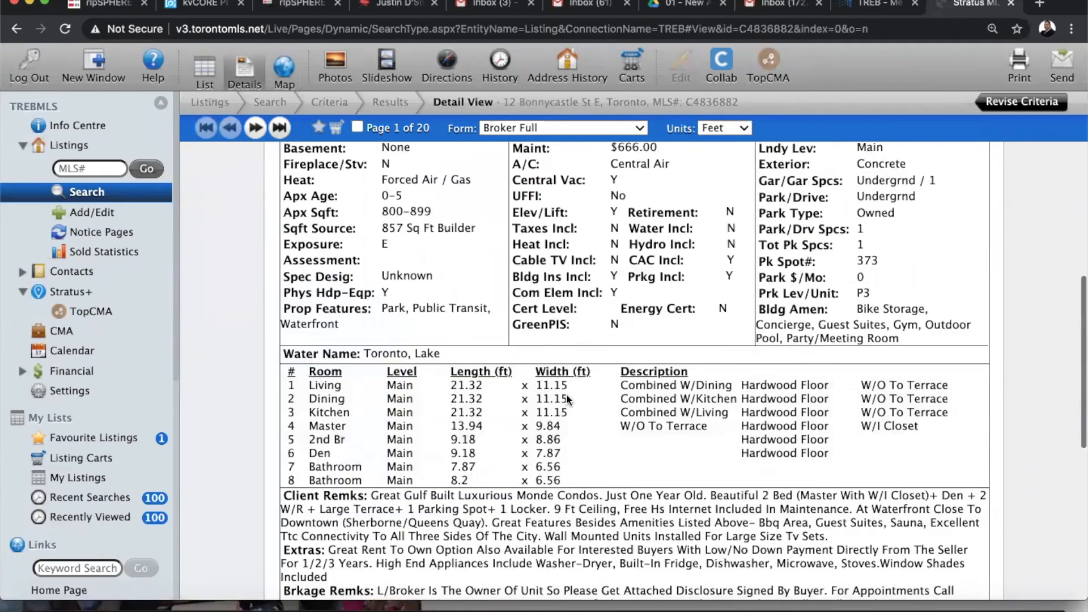
{"action": "scroll", "coordinate": [566, 393], "scroll_direction": "up", "scroll_amount": 20}
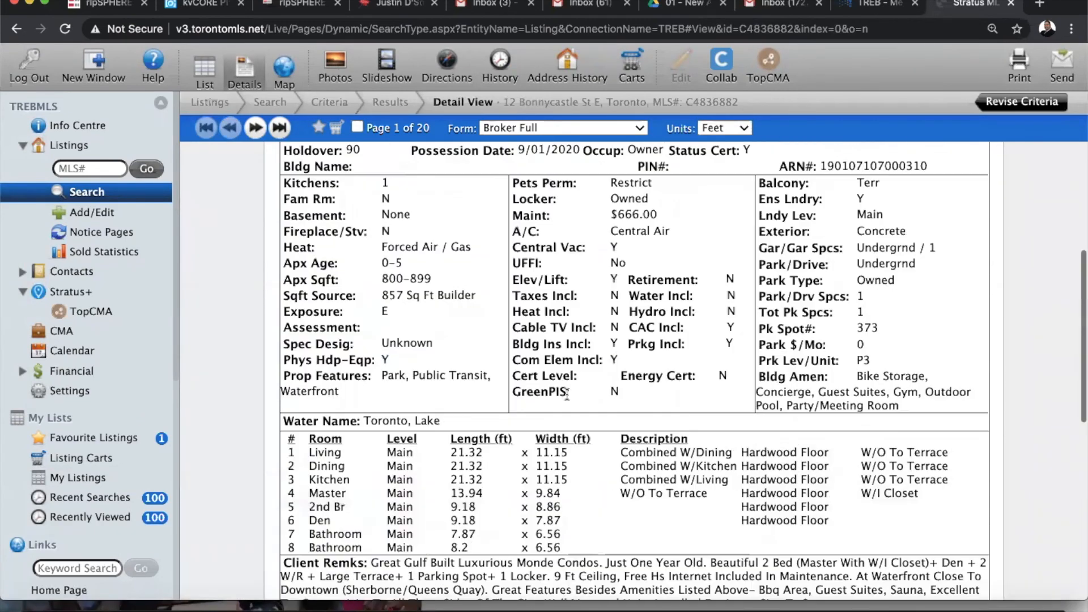
{"action": "scroll", "coordinate": [567, 396], "scroll_direction": "down", "scroll_amount": 2}
{"action": "scroll", "coordinate": [567, 396], "scroll_direction": "up", "scroll_amount": 2}
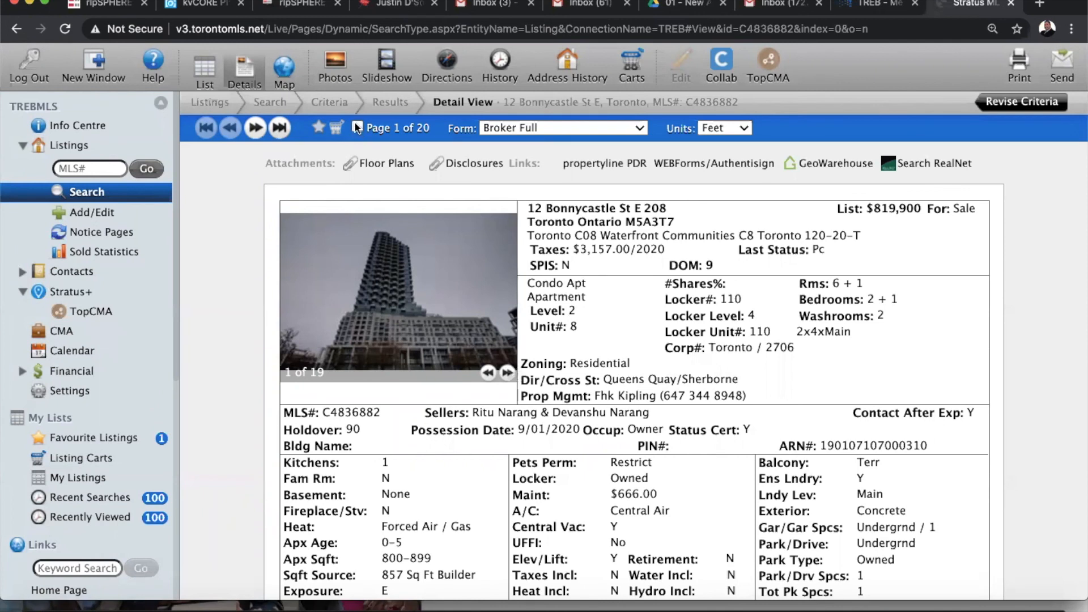
{"action": "left_click", "coordinate": [255, 129]}
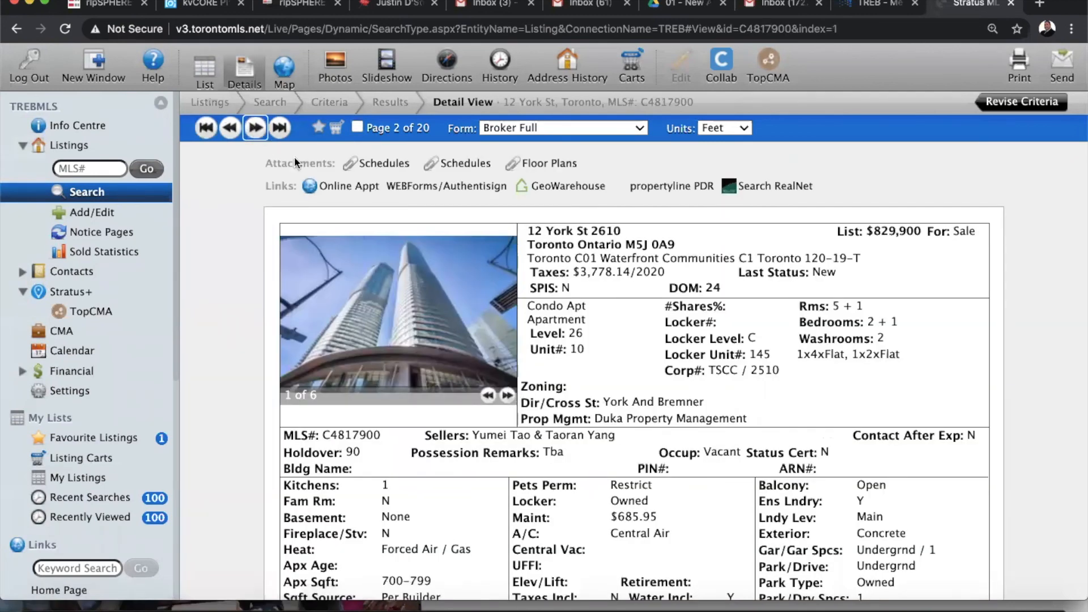
{"action": "left_click", "coordinate": [256, 130]}
{"action": "left_click", "coordinate": [257, 130]}
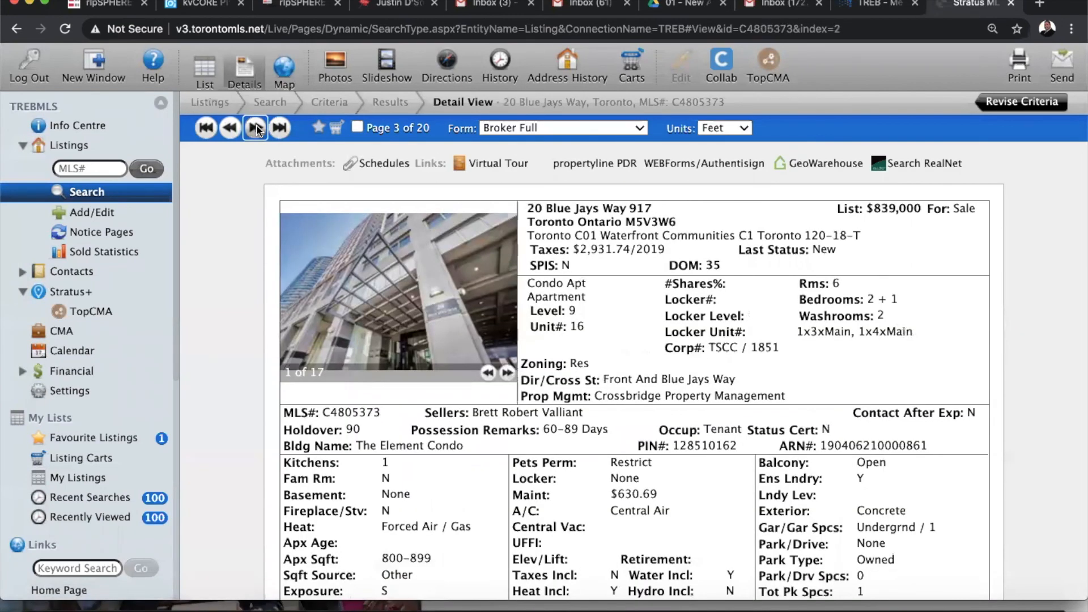
{"action": "left_click", "coordinate": [257, 130]}
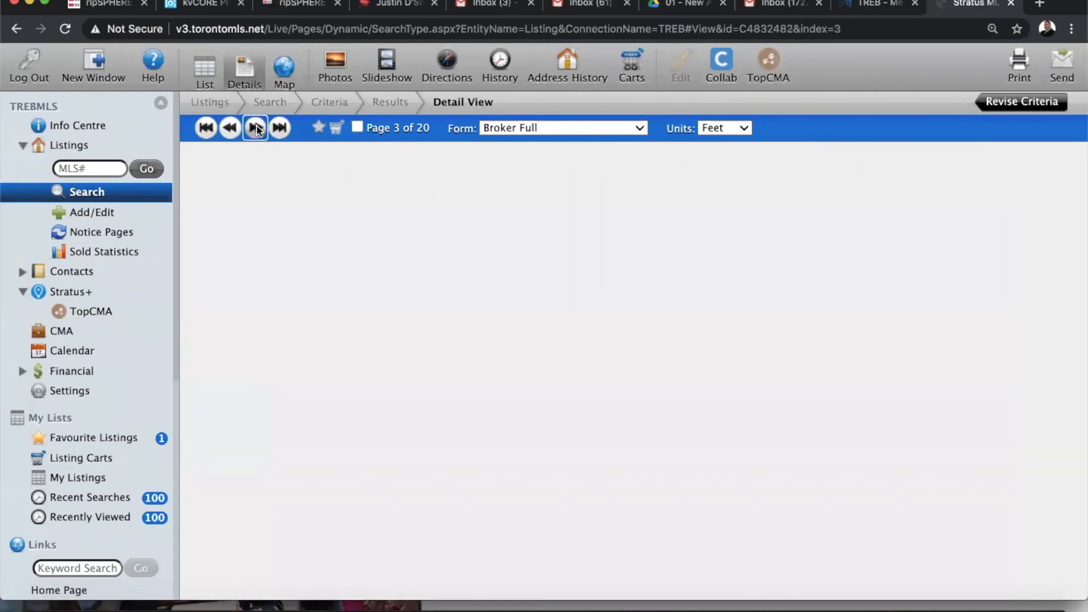
{"action": "left_click", "coordinate": [257, 130]}
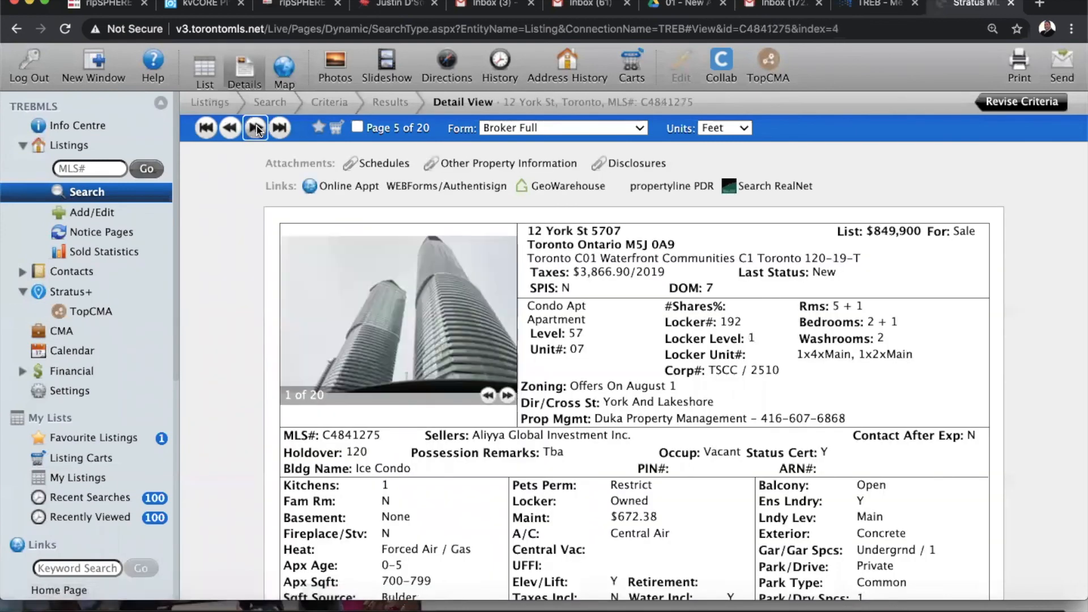
{"action": "left_click", "coordinate": [256, 130]}
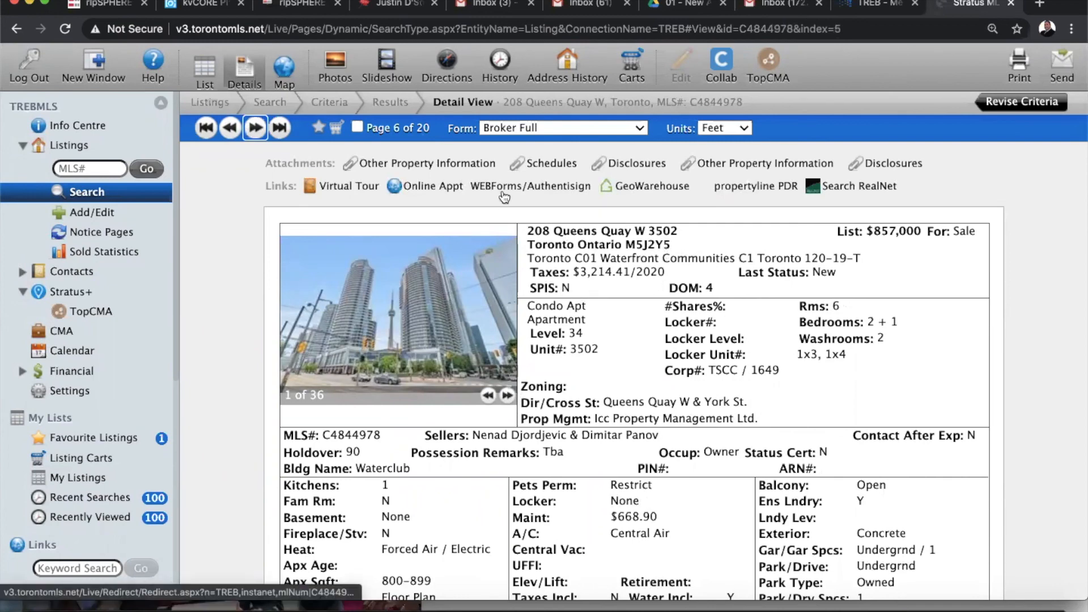
{"action": "scroll", "coordinate": [595, 448], "scroll_direction": "down", "scroll_amount": 1}
{"action": "scroll", "coordinate": [592, 444], "scroll_direction": "up", "scroll_amount": 1}
{"action": "left_click", "coordinate": [357, 127]}
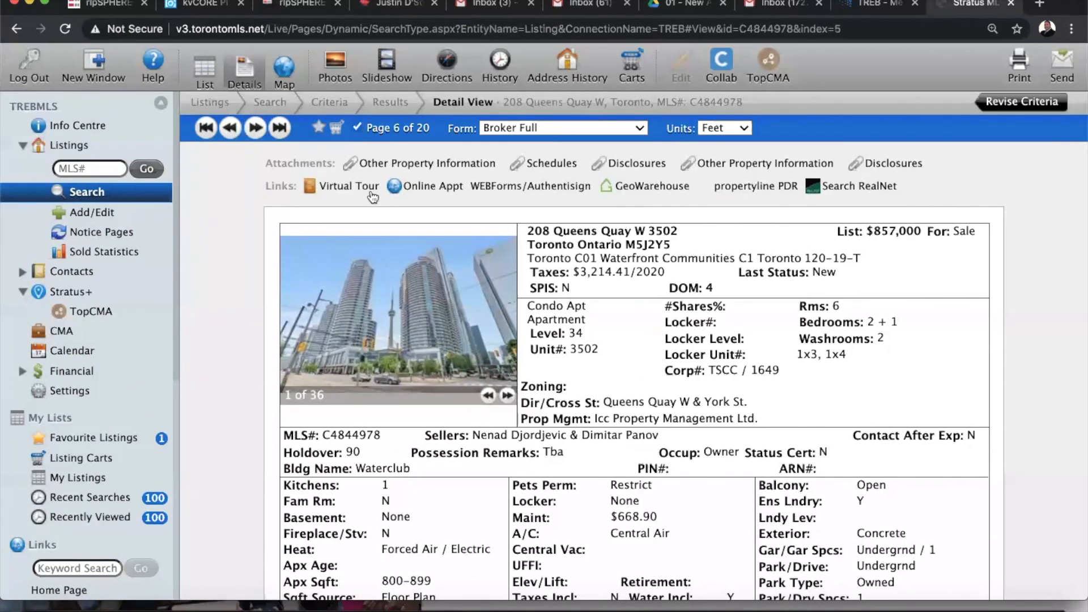
{"action": "left_click", "coordinate": [255, 128]}
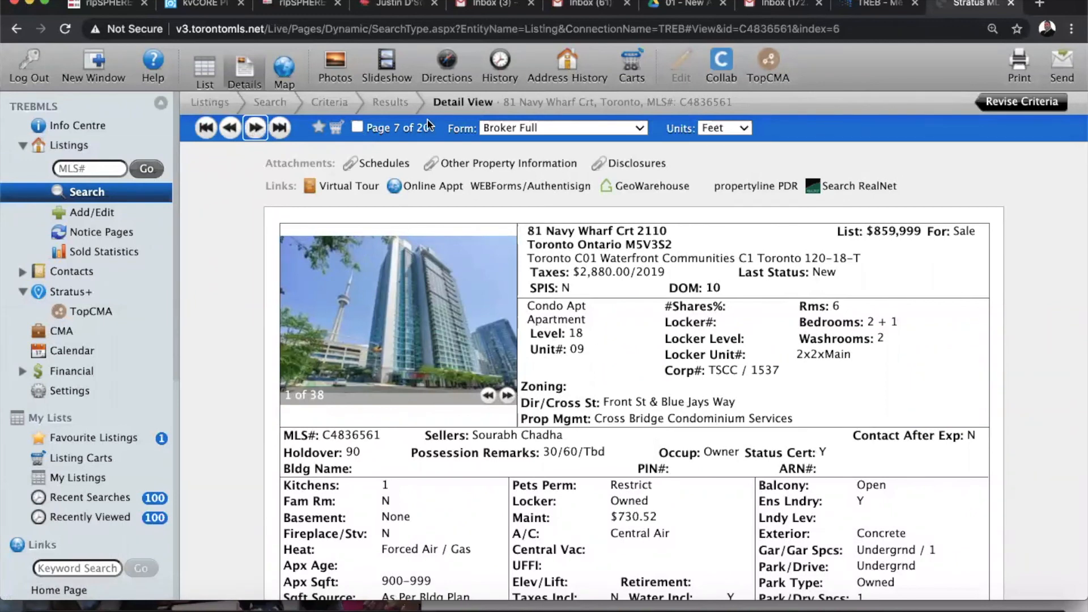
{"action": "left_click", "coordinate": [357, 127]}
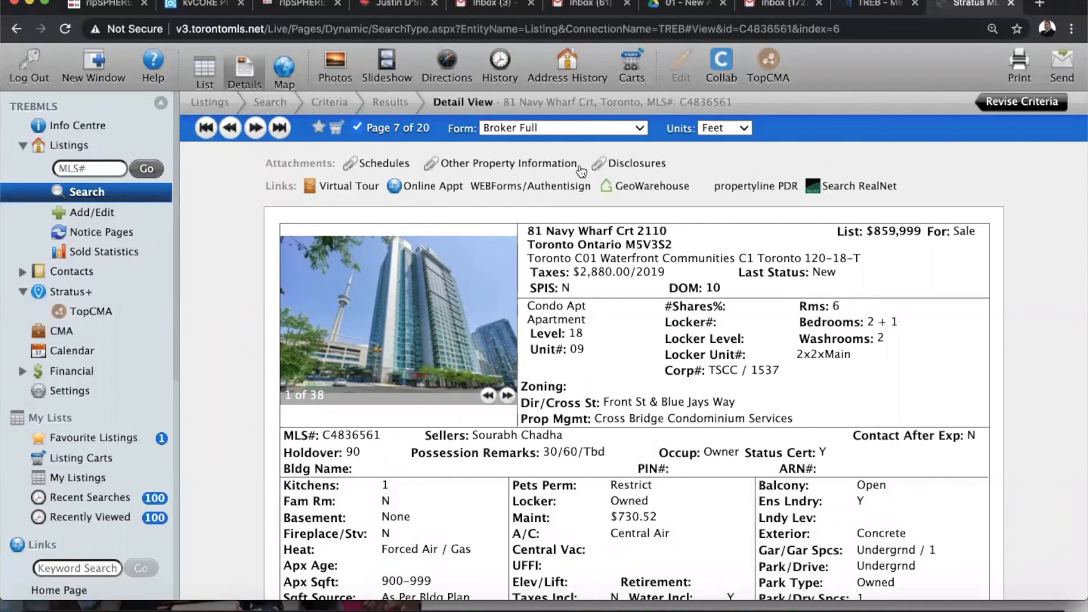
Return to the 20 results and open the Send Listings window for the checked listings
{"action": "left_click", "coordinate": [391, 103]}
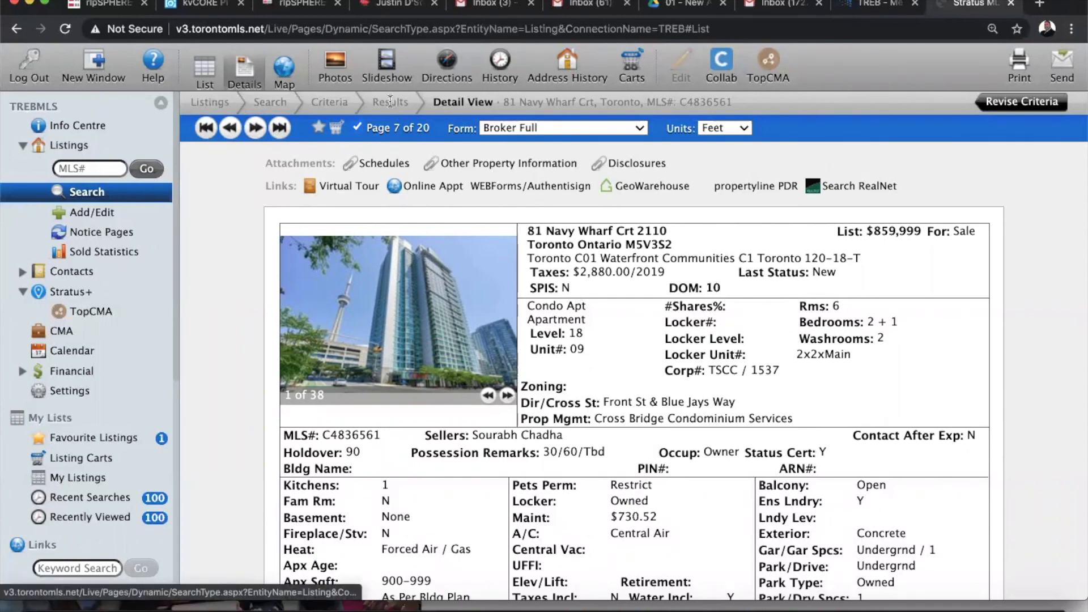
{"action": "scroll", "coordinate": [565, 292], "scroll_direction": "up", "scroll_amount": 3}
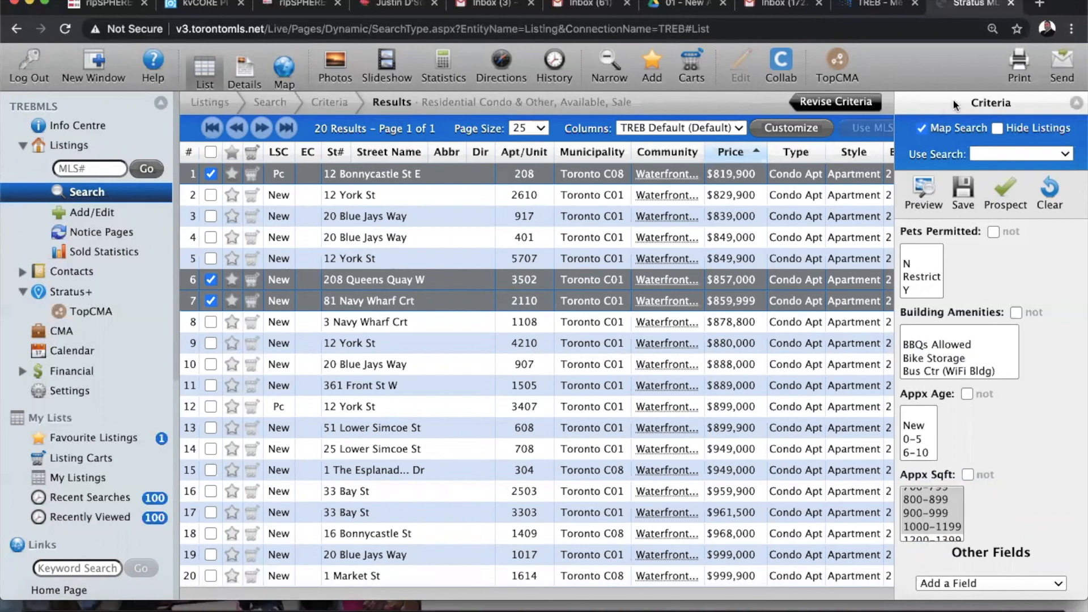
{"action": "left_click", "coordinate": [1062, 65]}
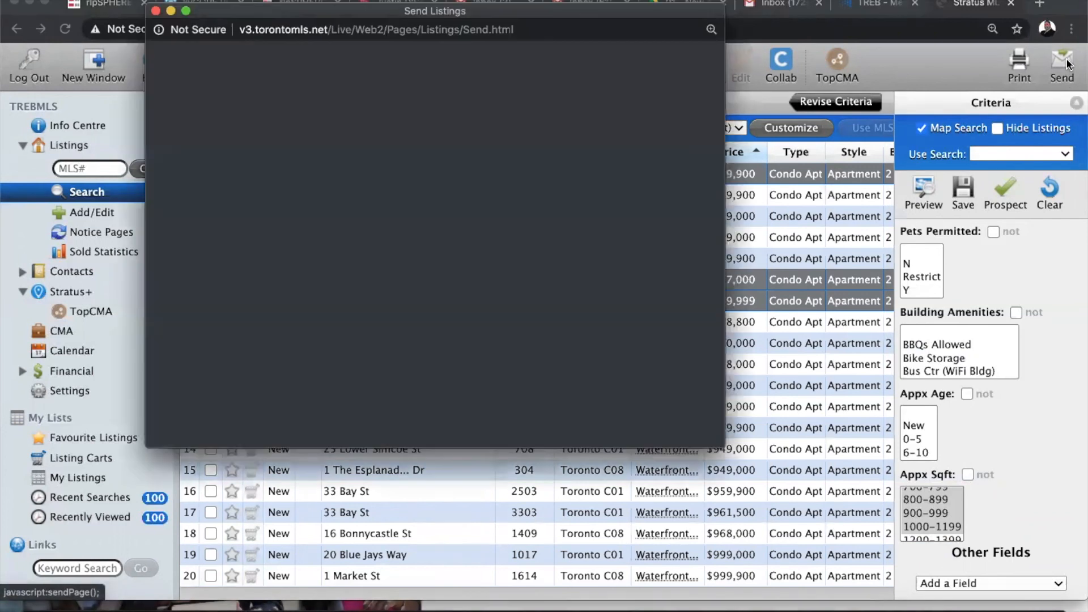
Address the email to the client's e-mail address, accepting it from the autocomplete suggestions
{"action": "left_click", "coordinate": [259, 120]}
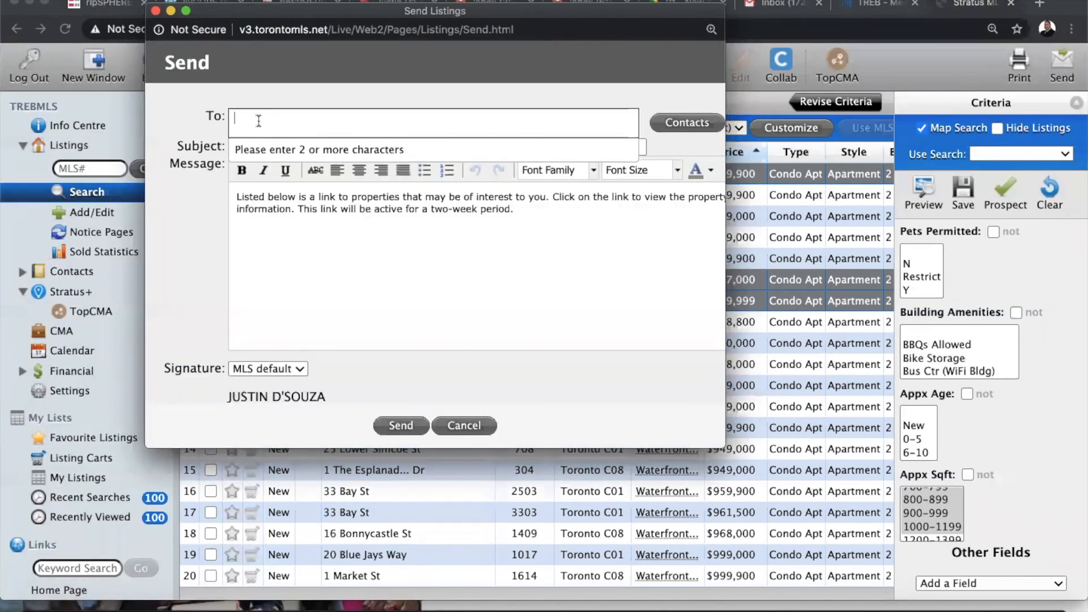
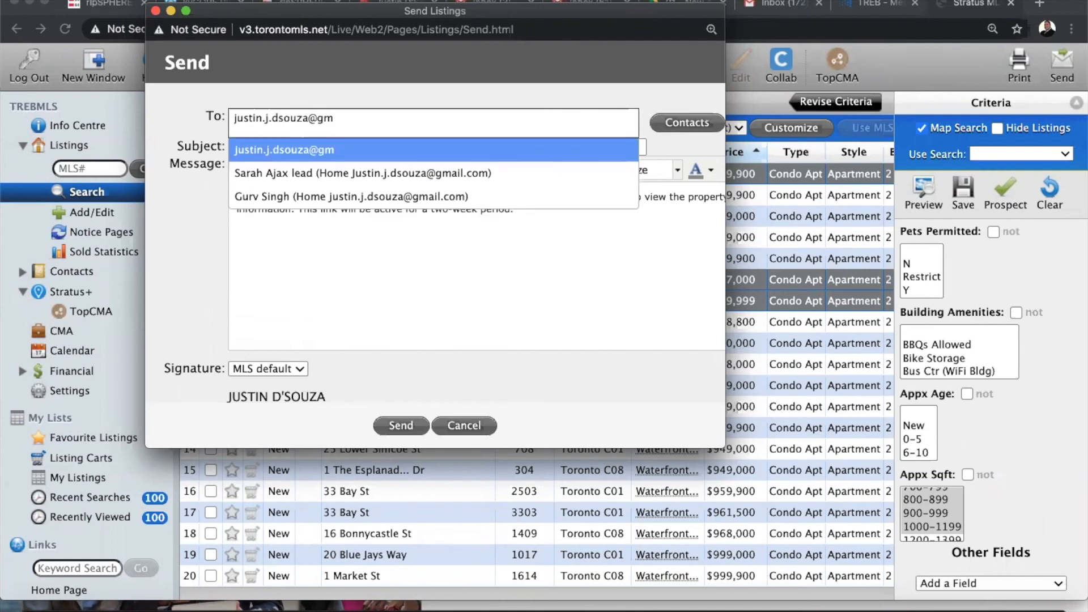
{"action": "left_click", "coordinate": [256, 148]}
Replace the email subject with 'Downtown Properties For Your Review'
{"action": "left_click", "coordinate": [369, 147]}
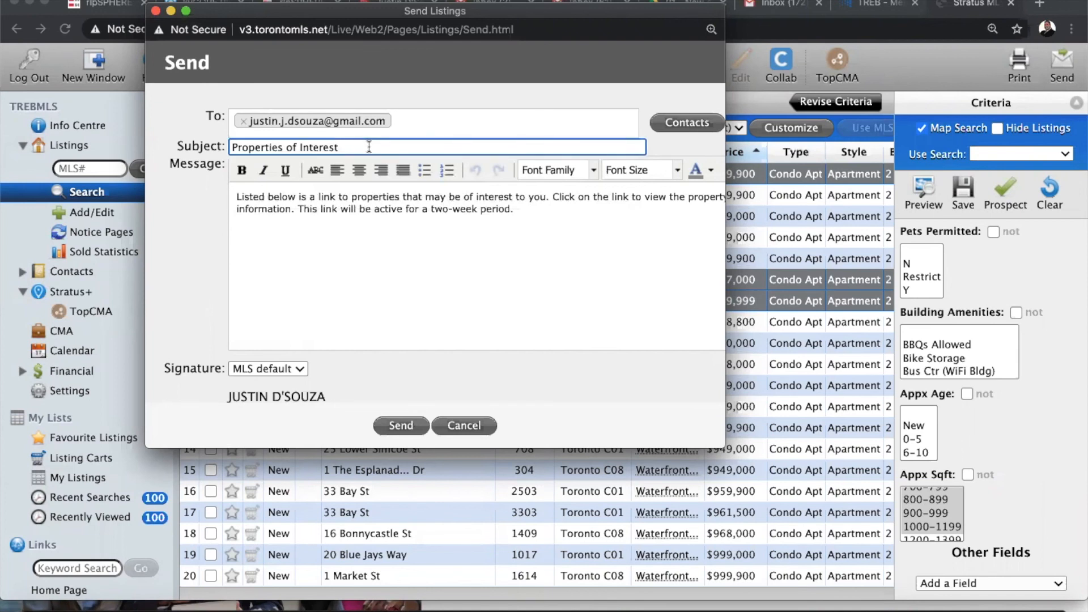
{"action": "left_click_drag", "start_coordinate": [357, 147], "coordinate": [195, 151]}
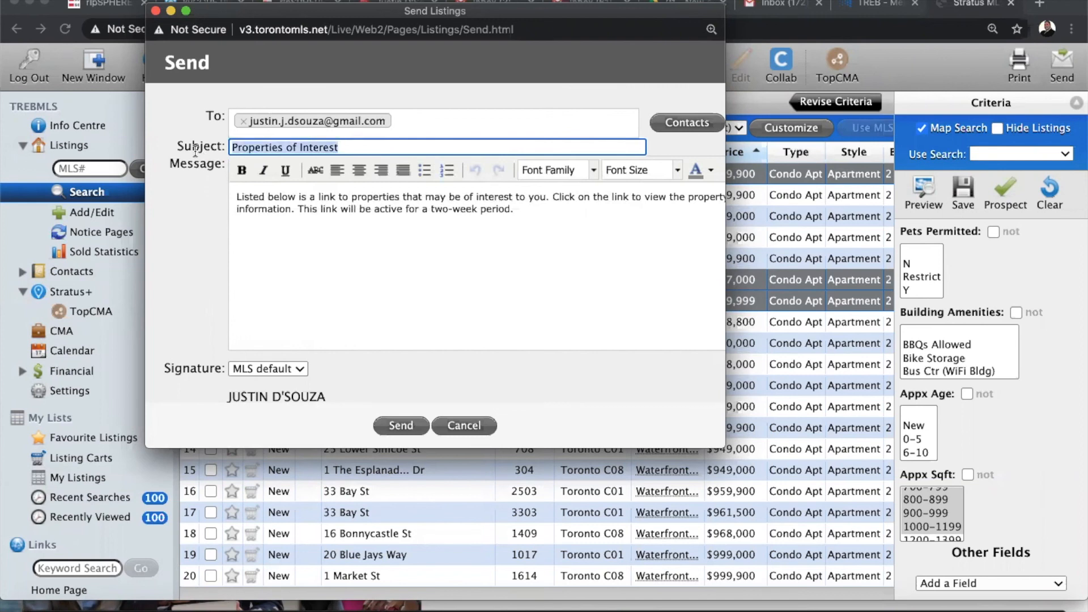
{"action": "type", "text": "Down"}
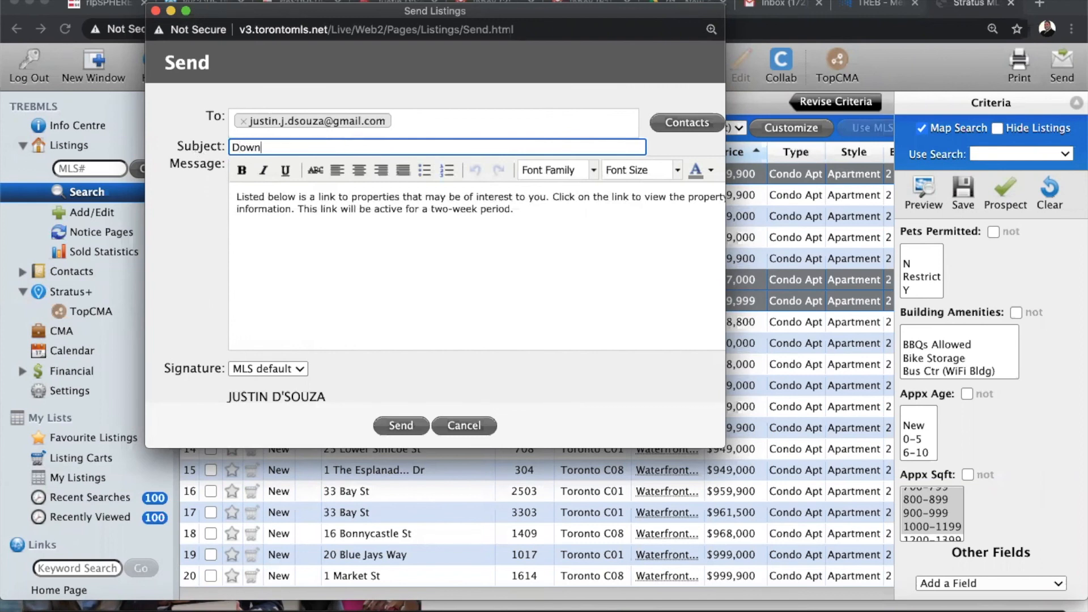
{"action": "type", "text": "town Properties For Your Review"}
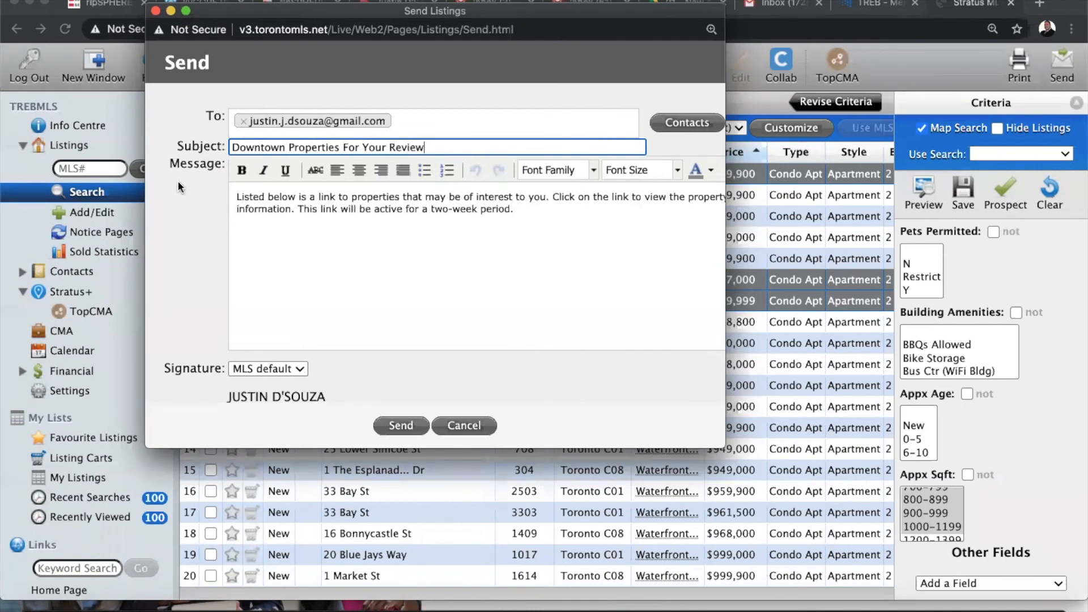
Above the default message, add a greeting naming the client: 'here are some properties that you may be interested in.'
{"action": "left_click", "coordinate": [238, 196]}
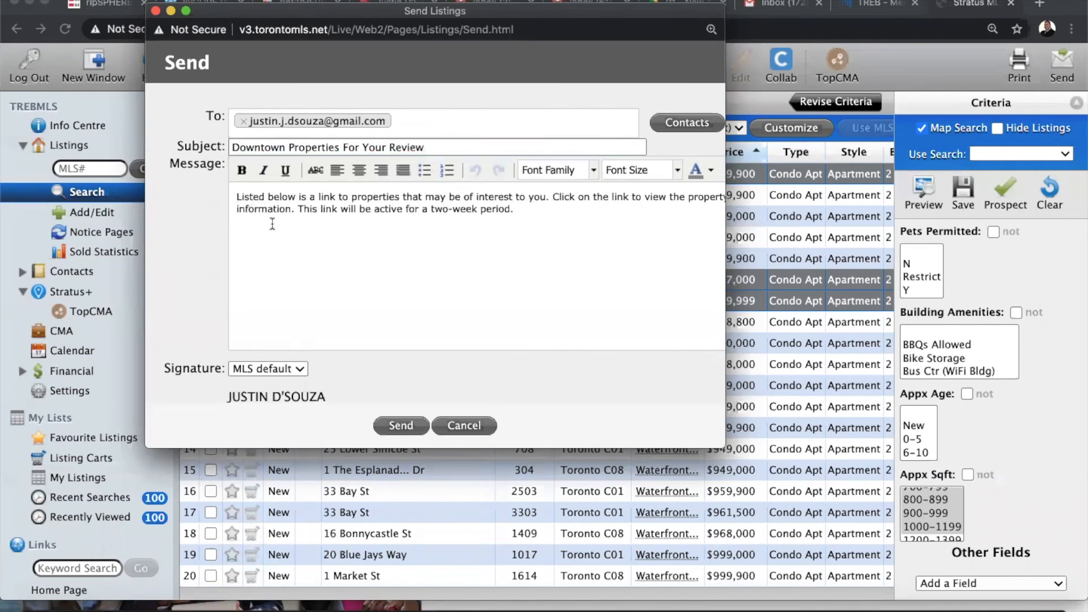
{"action": "key", "text": "Return"}
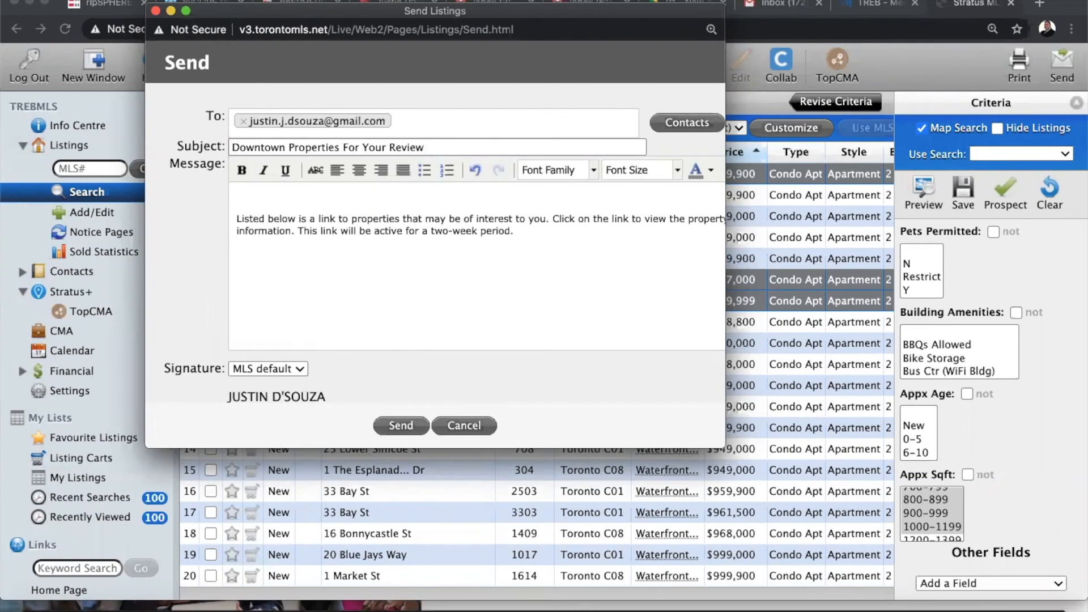
{"action": "key", "text": "Return"}
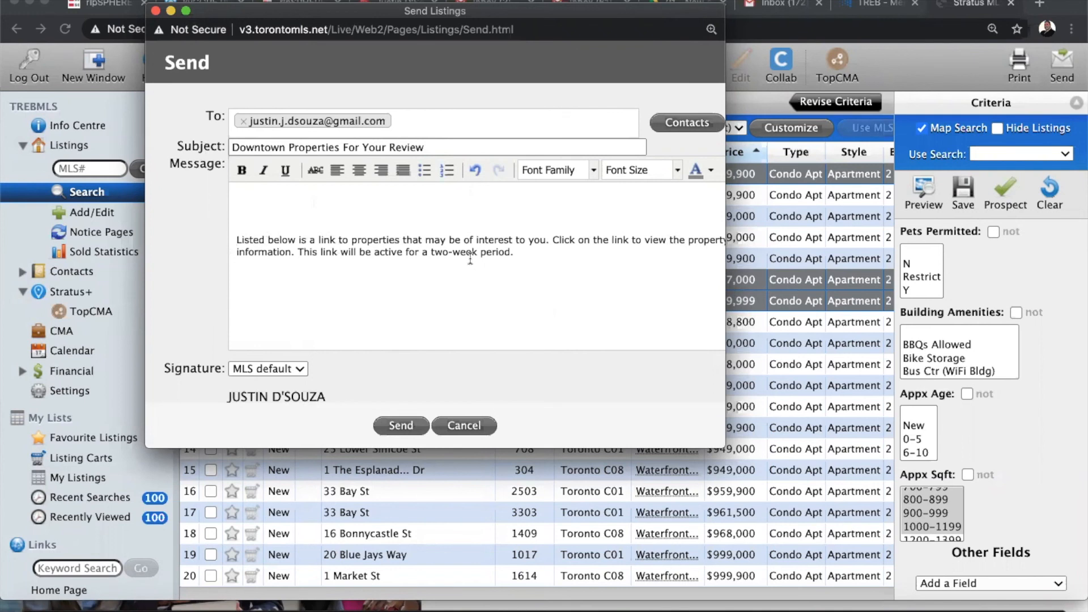
{"action": "scroll", "coordinate": [470, 258], "scroll_direction": "right", "scroll_amount": 1}
{"action": "scroll", "coordinate": [470, 258], "scroll_direction": "left", "scroll_amount": 1}
{"action": "left_click", "coordinate": [251, 198]}
{"action": "type", "text": "Hey there Justin, here a"}
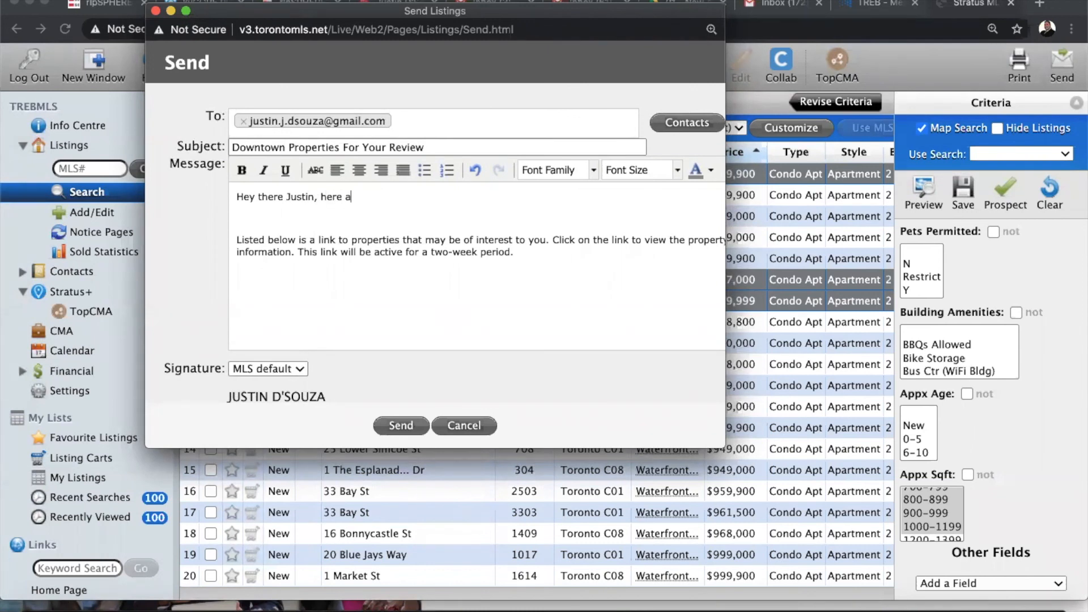
{"action": "type", "text": "re some properties that"}
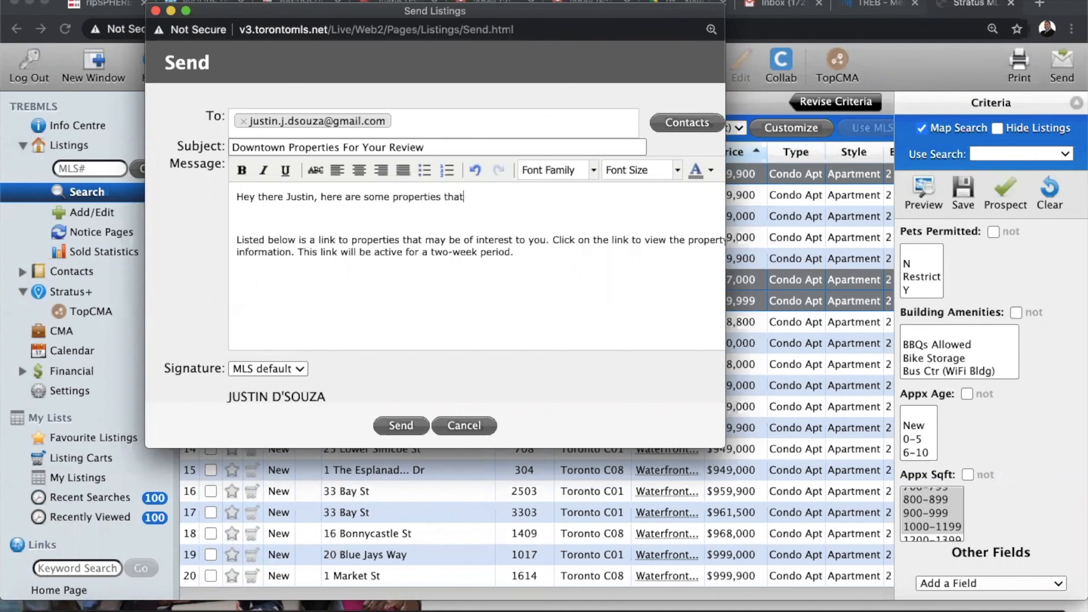
{"action": "type", "text": " you may be interested in"}
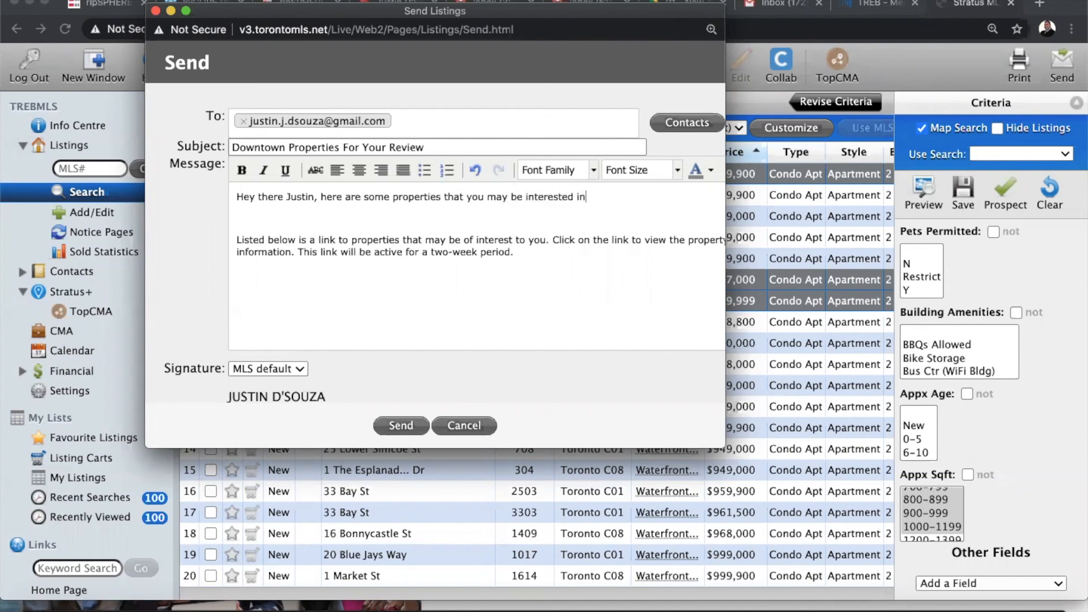
{"action": "type", "text": "."}
{"action": "scroll", "coordinate": [342, 338], "scroll_direction": "down", "scroll_amount": 5}
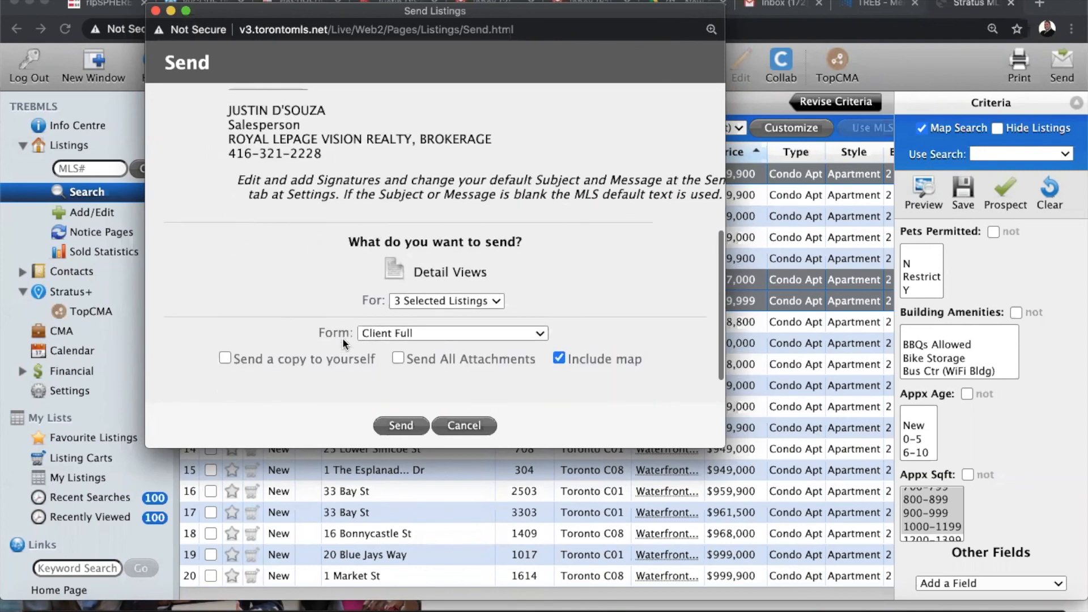
{"action": "scroll", "coordinate": [343, 338], "scroll_direction": "down", "scroll_amount": 1}
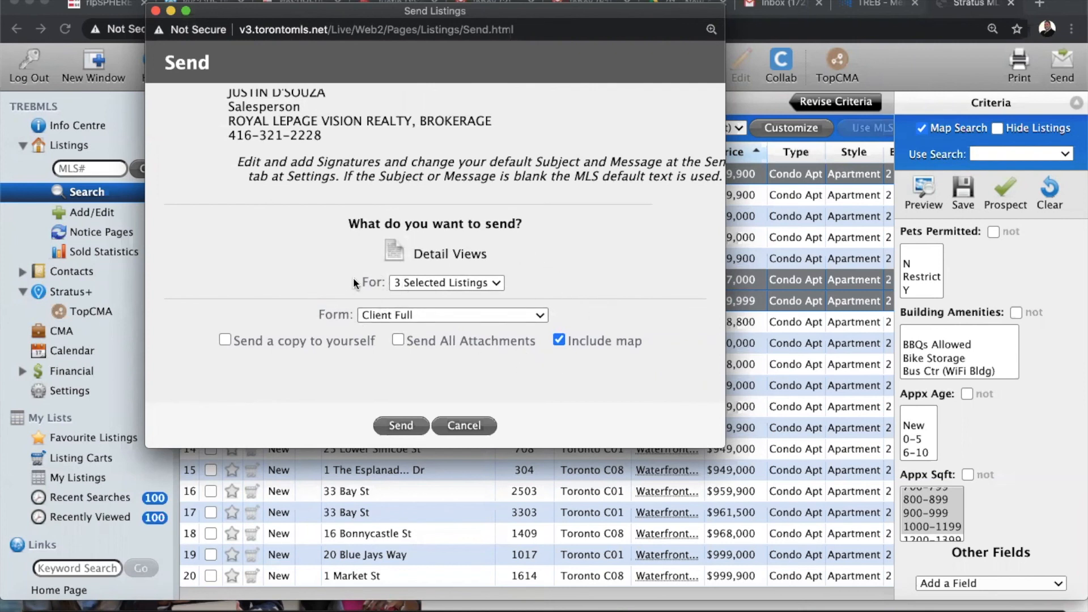
{"action": "left_click", "coordinate": [427, 317]}
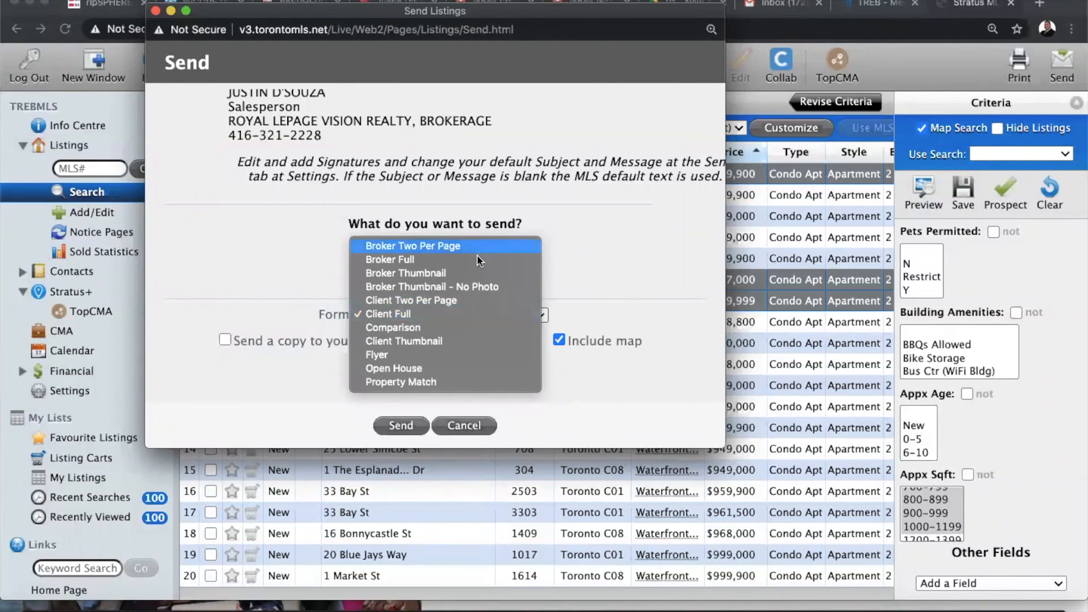
{"action": "left_click", "coordinate": [618, 234]}
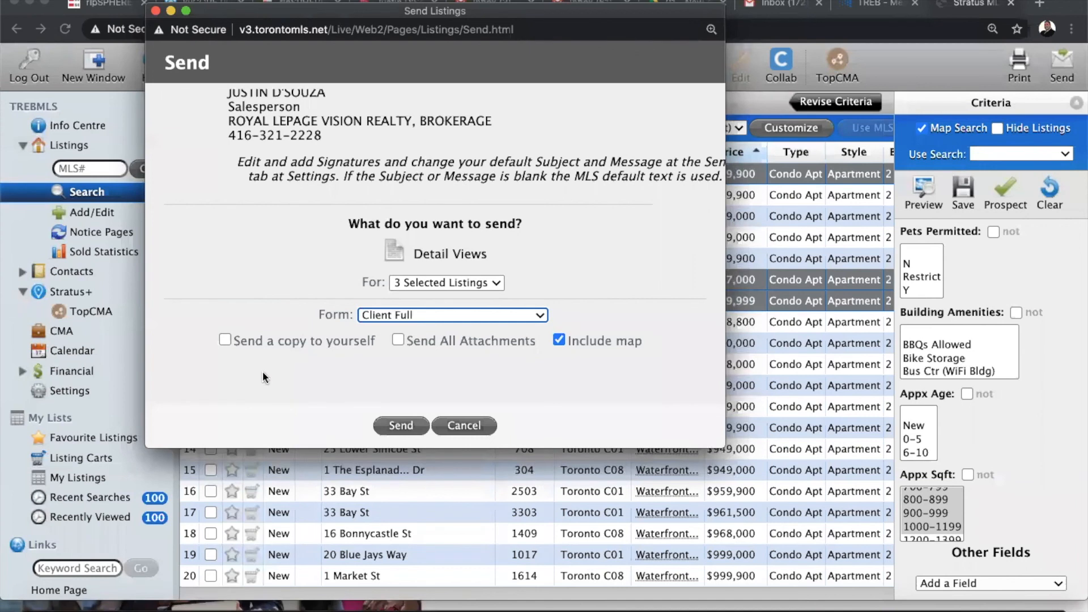
Send the three listings as Client Full details, with a copy to yourself
{"action": "left_click", "coordinate": [225, 339]}
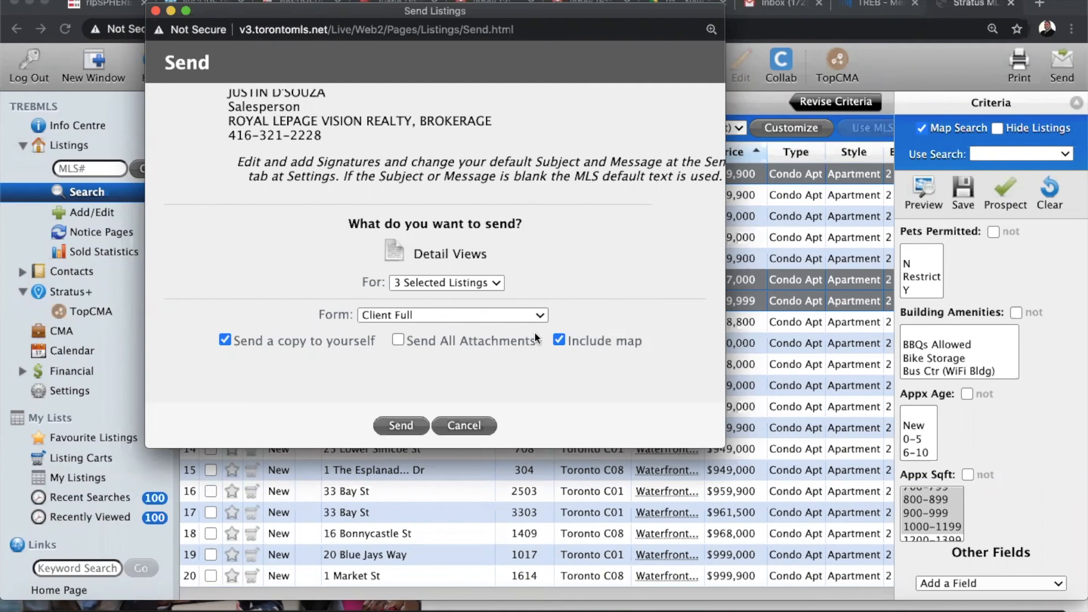
{"action": "left_click", "coordinate": [400, 426]}
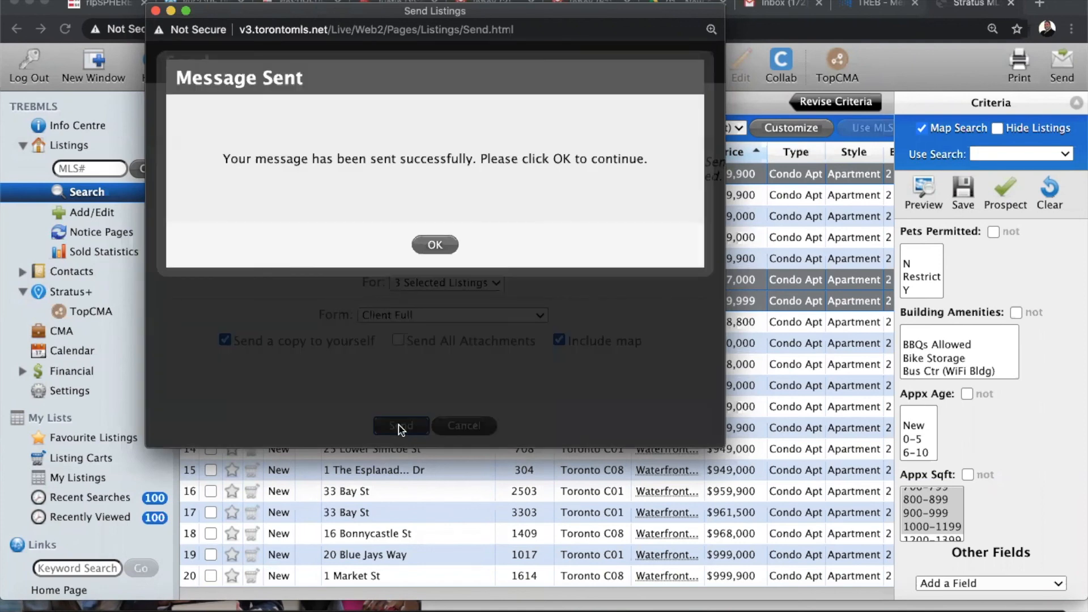
{"action": "left_click", "coordinate": [442, 245]}
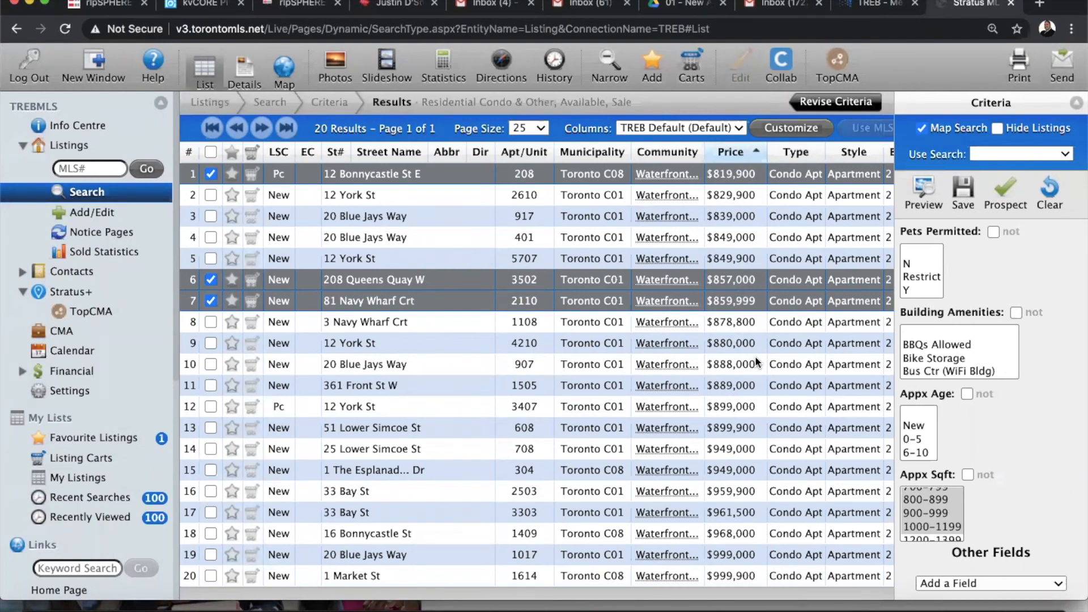
{"action": "left_click", "coordinate": [211, 174]}
{"action": "left_click", "coordinate": [210, 280]}
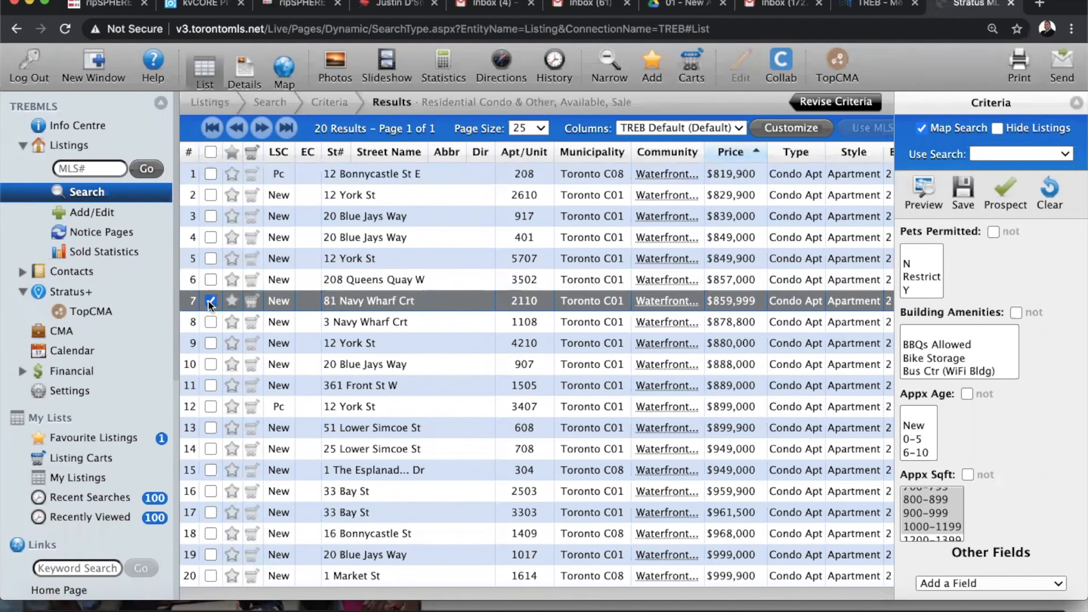
{"action": "left_click", "coordinate": [210, 300]}
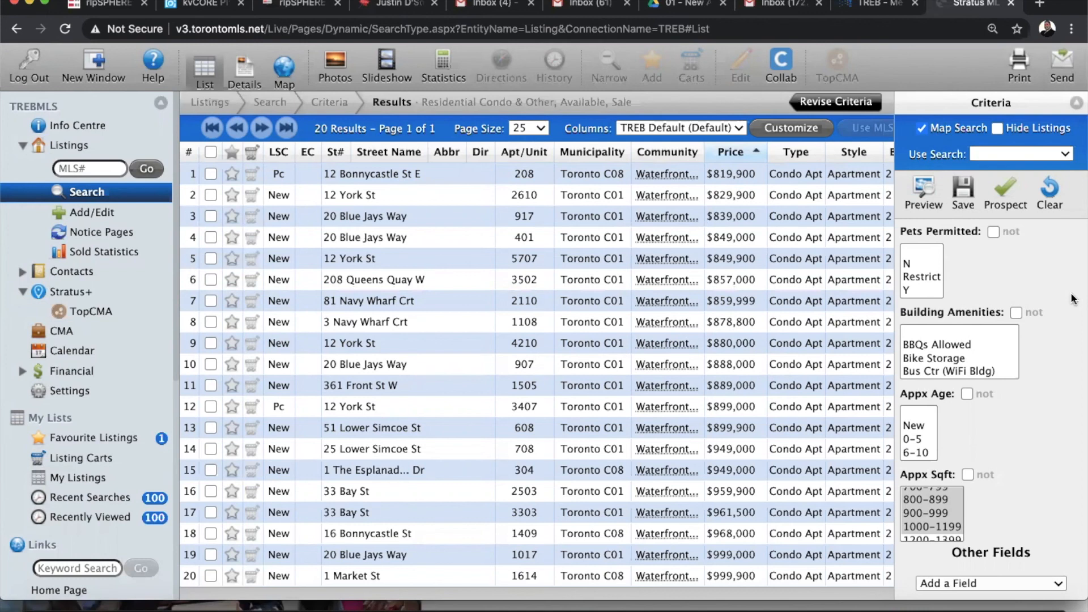
{"action": "scroll", "coordinate": [1053, 413], "scroll_direction": "up", "scroll_amount": 15}
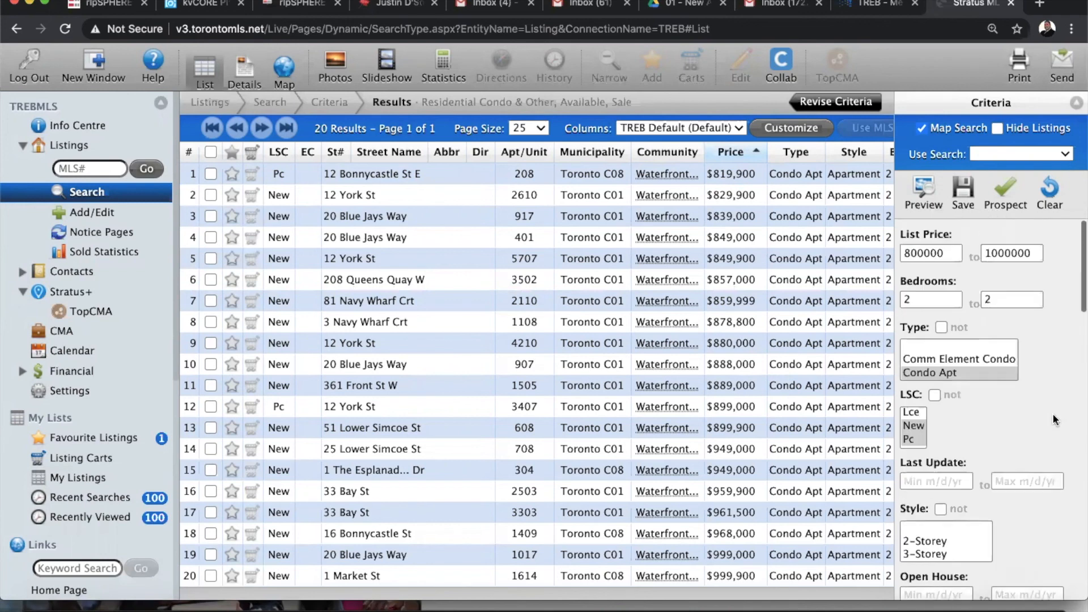
Start a prospect from this search, named for the client's downtown 2+1 with parking, expiring 9/1/2020
{"action": "left_click", "coordinate": [1009, 191]}
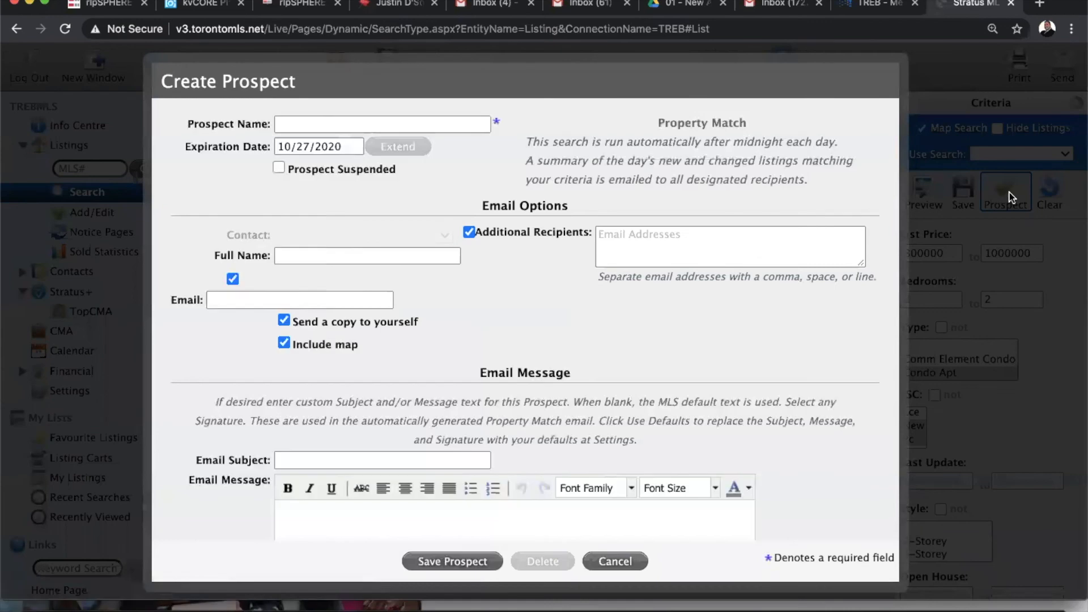
{"action": "left_click", "coordinate": [325, 124]}
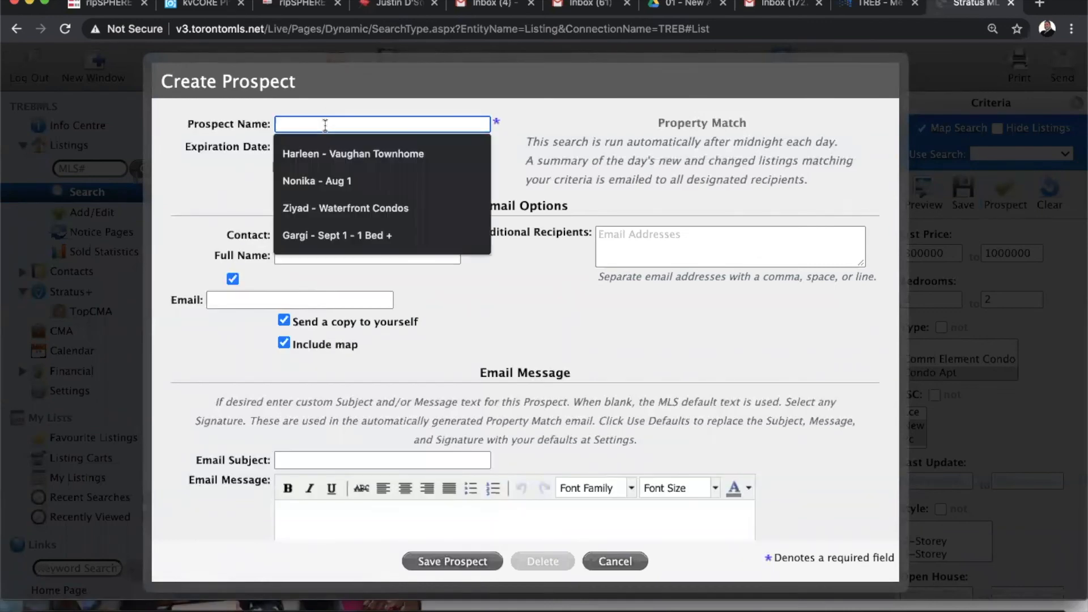
{"action": "type", "text": "Justin"}
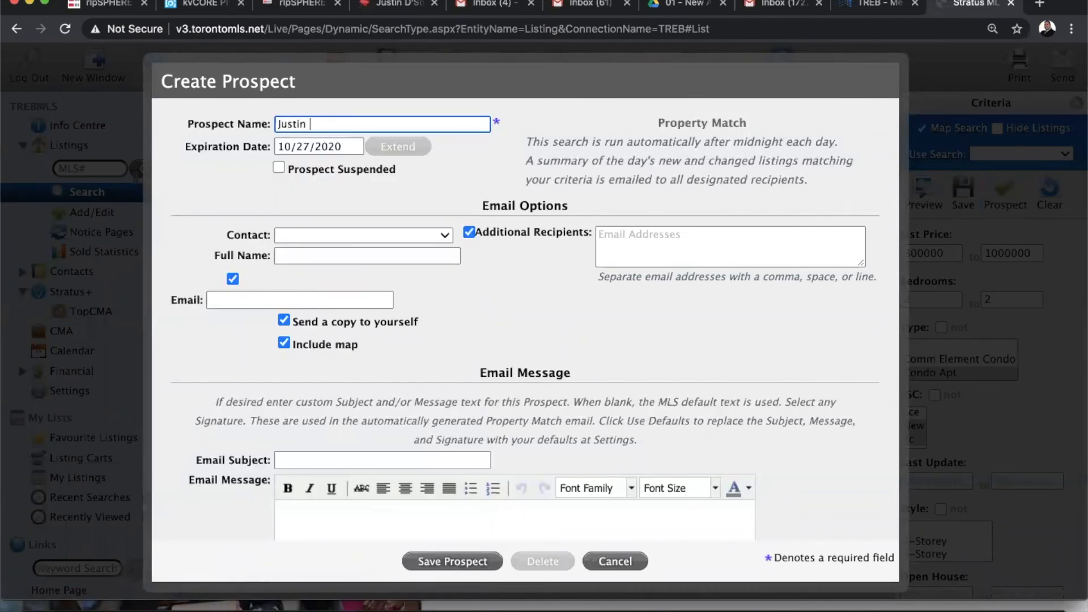
{"action": "type", "text": " Downtown 2+1 with Parking"}
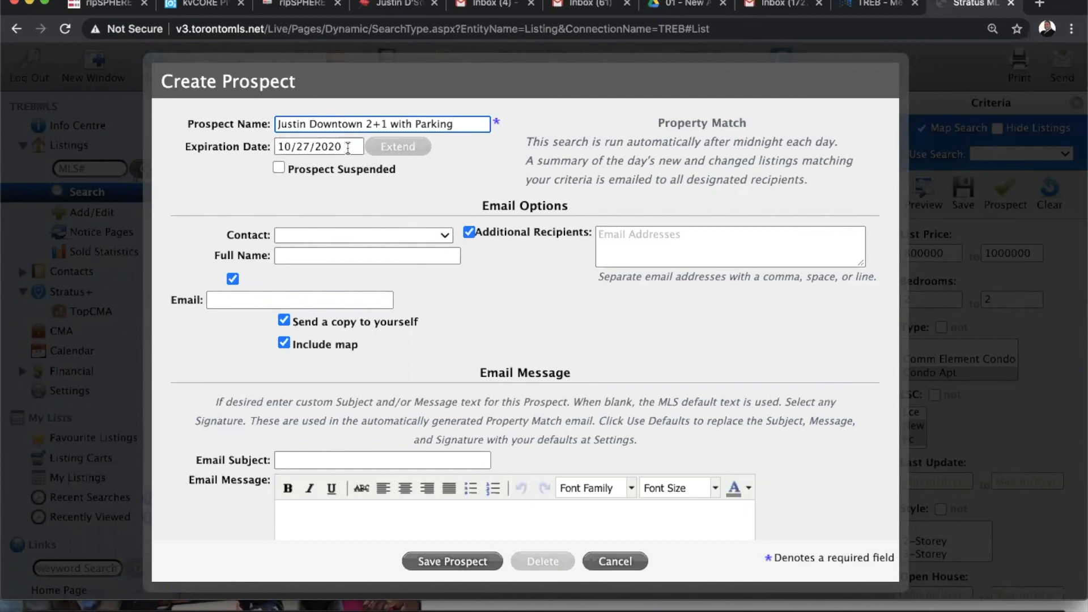
{"action": "left_click", "coordinate": [348, 148]}
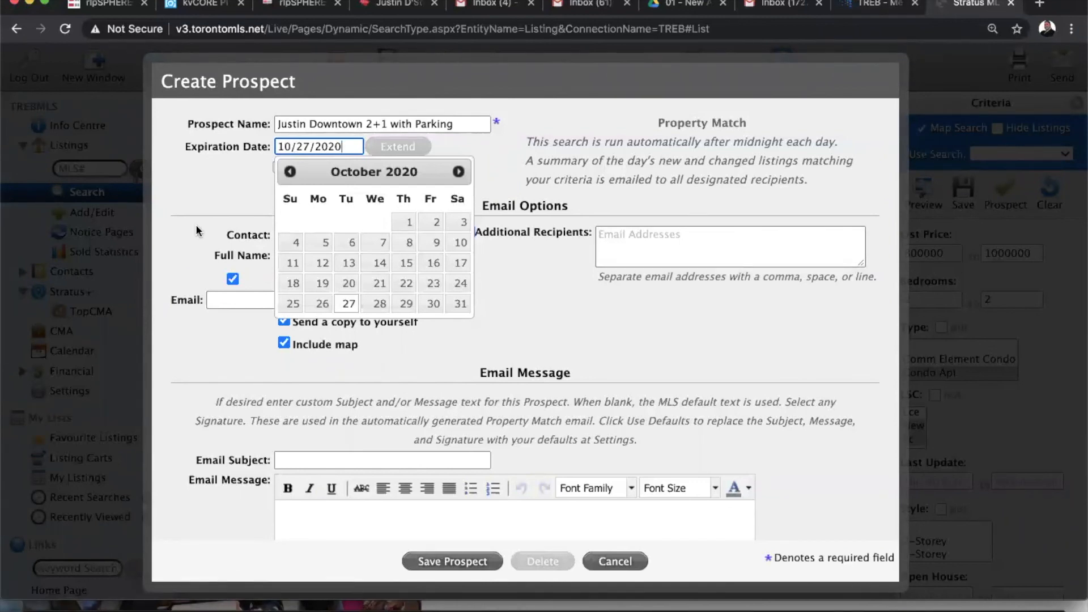
{"action": "left_click", "coordinate": [289, 172]}
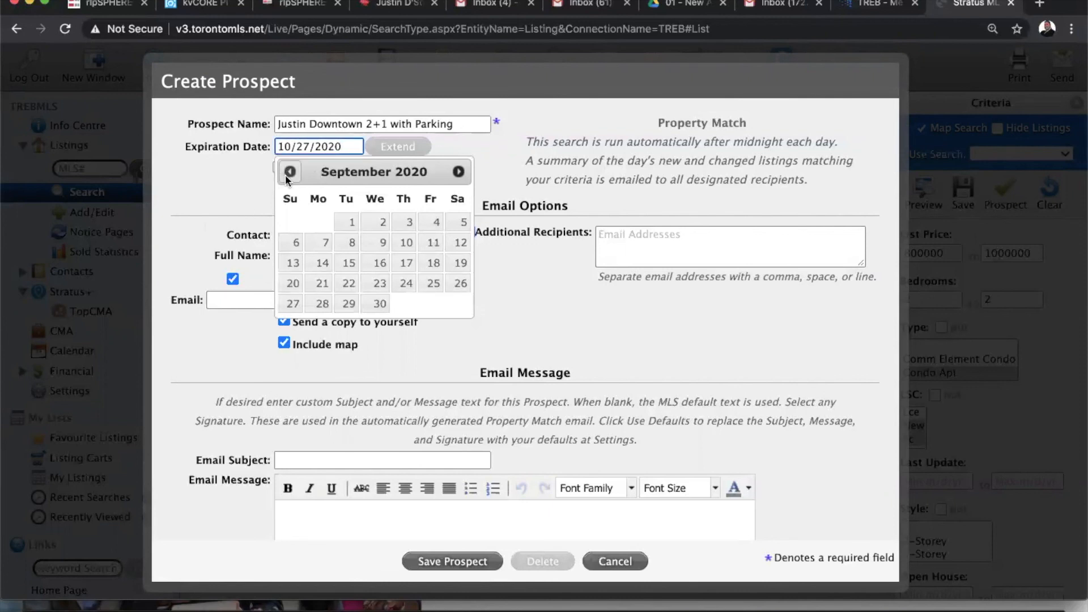
{"action": "left_click", "coordinate": [347, 220]}
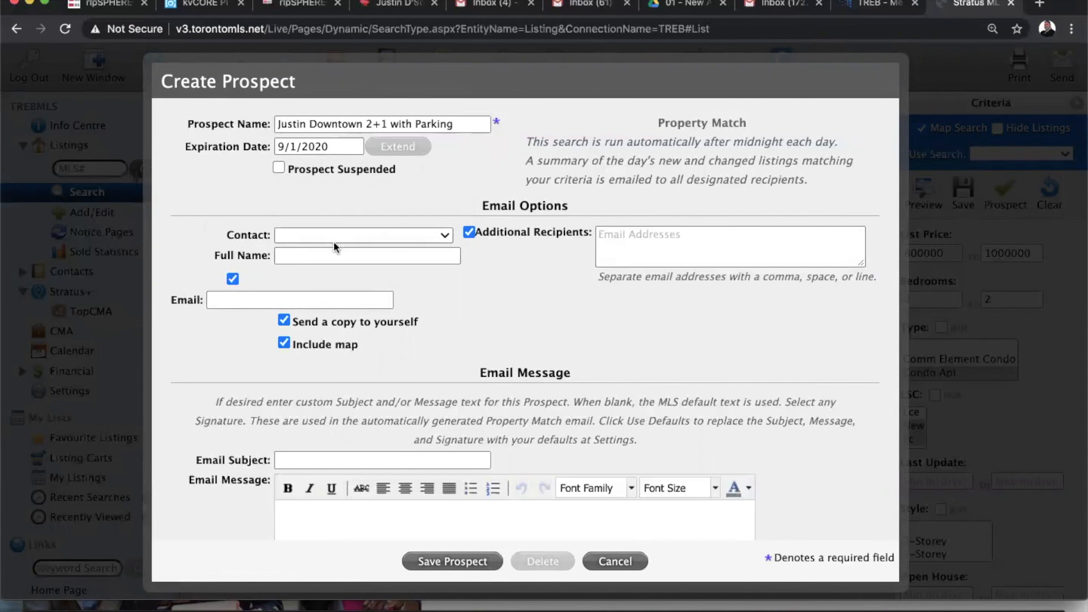
Enter the client's full name and e-mail address as the prospect's recipient
{"action": "left_click", "coordinate": [334, 256]}
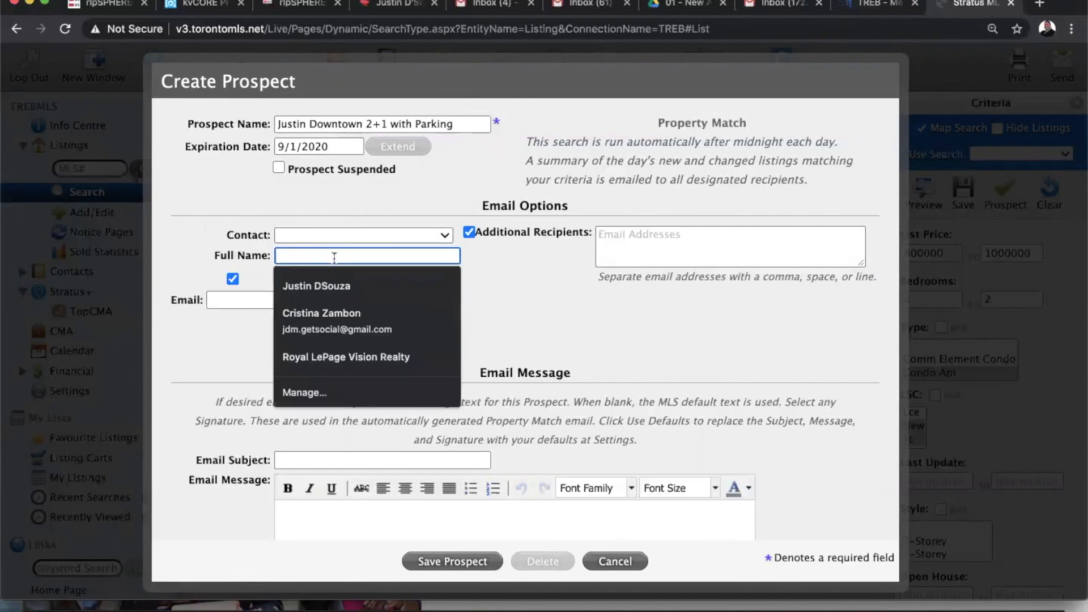
{"action": "type", "text": "Justin "}
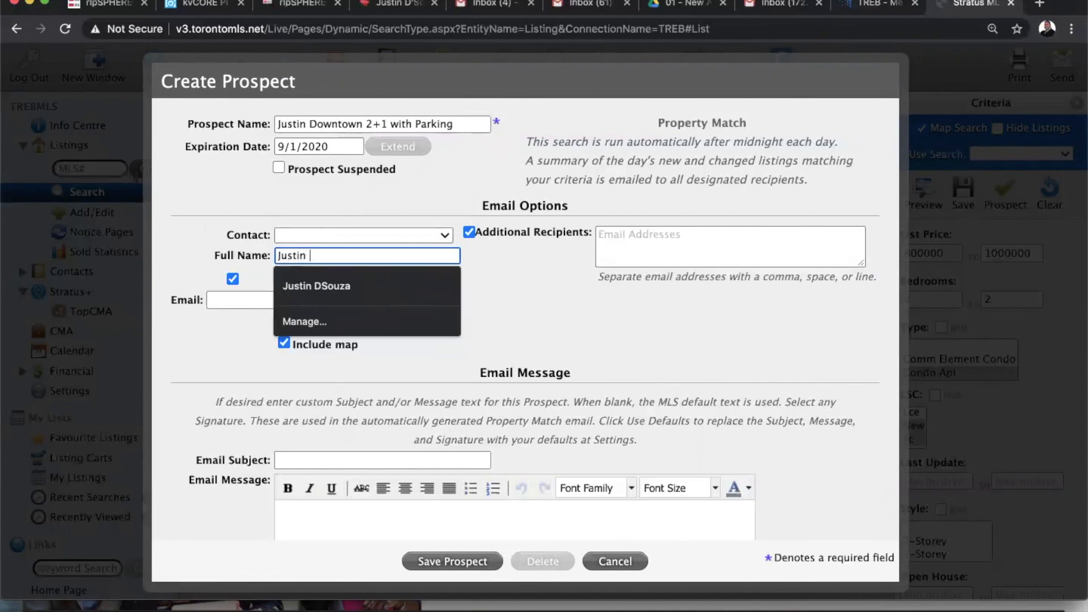
{"action": "type", "text": "Testing"}
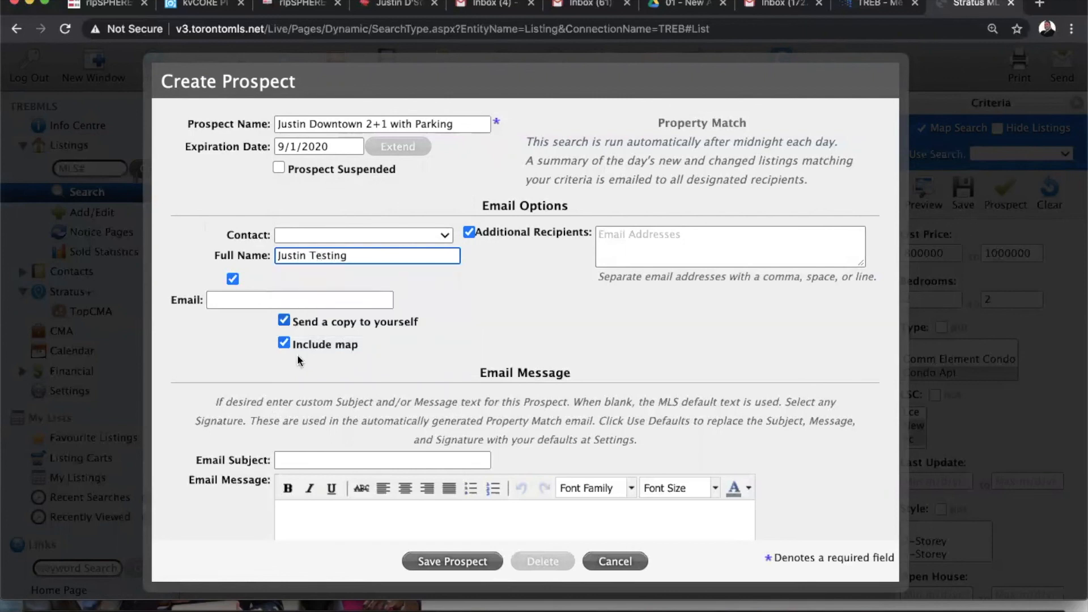
{"action": "left_click", "coordinate": [281, 307]}
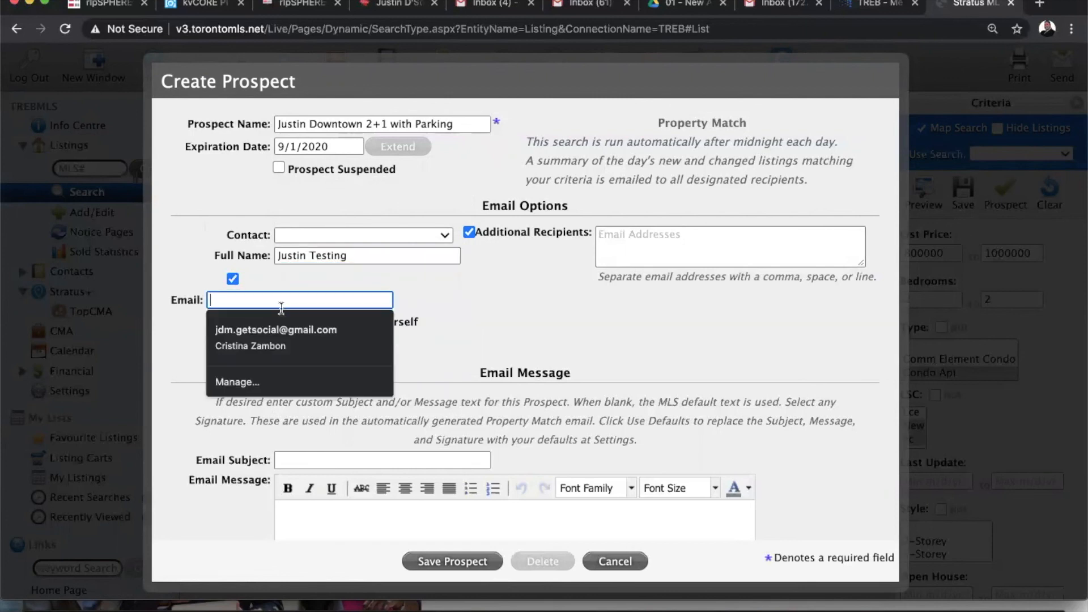
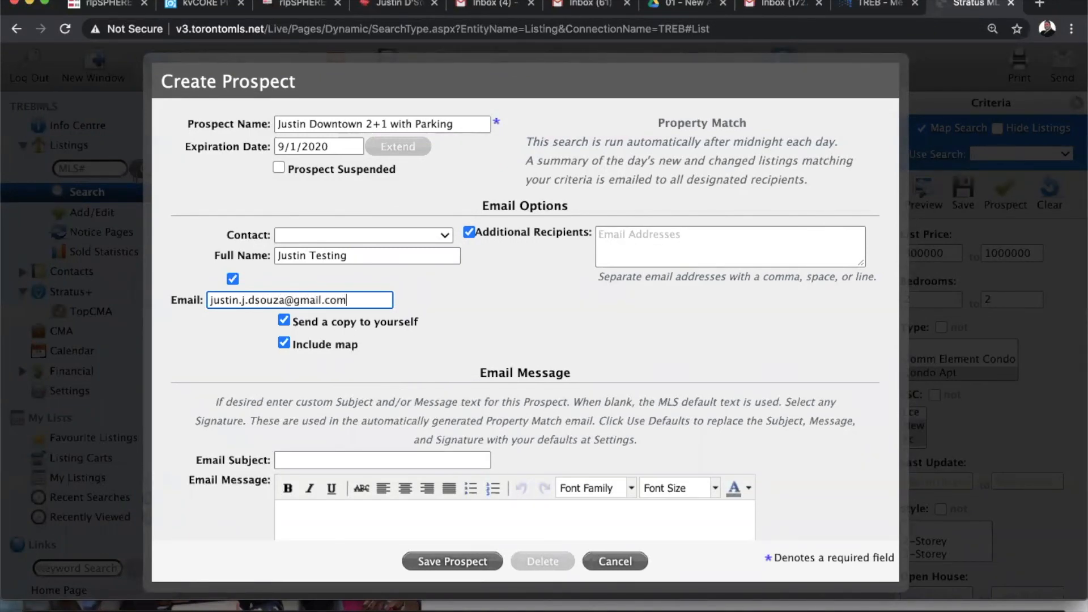
{"action": "left_click", "coordinate": [494, 306]}
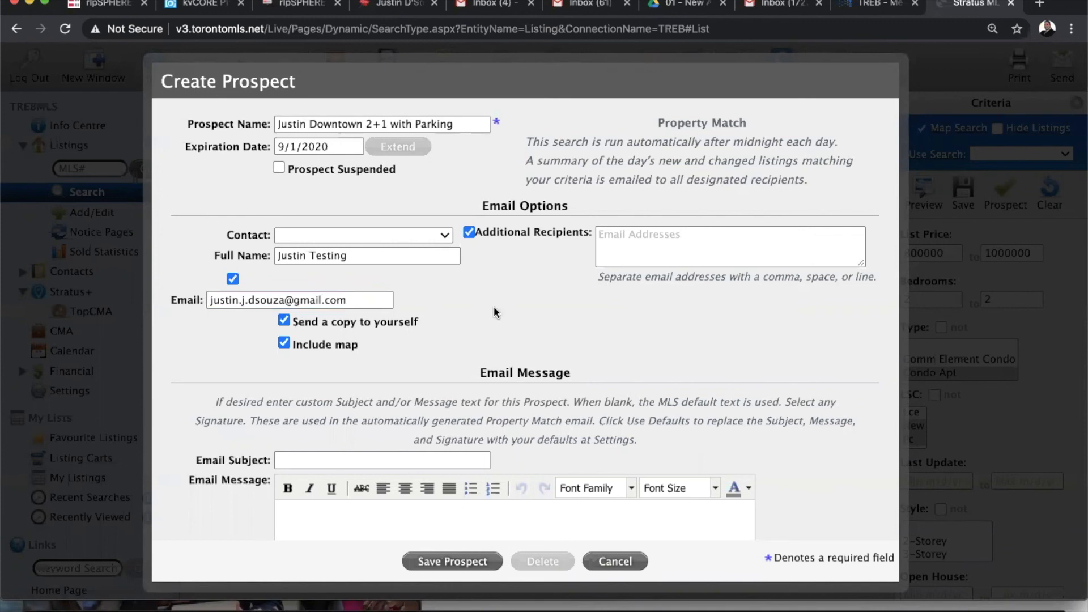
{"action": "scroll", "coordinate": [662, 339], "scroll_direction": "down", "scroll_amount": 1}
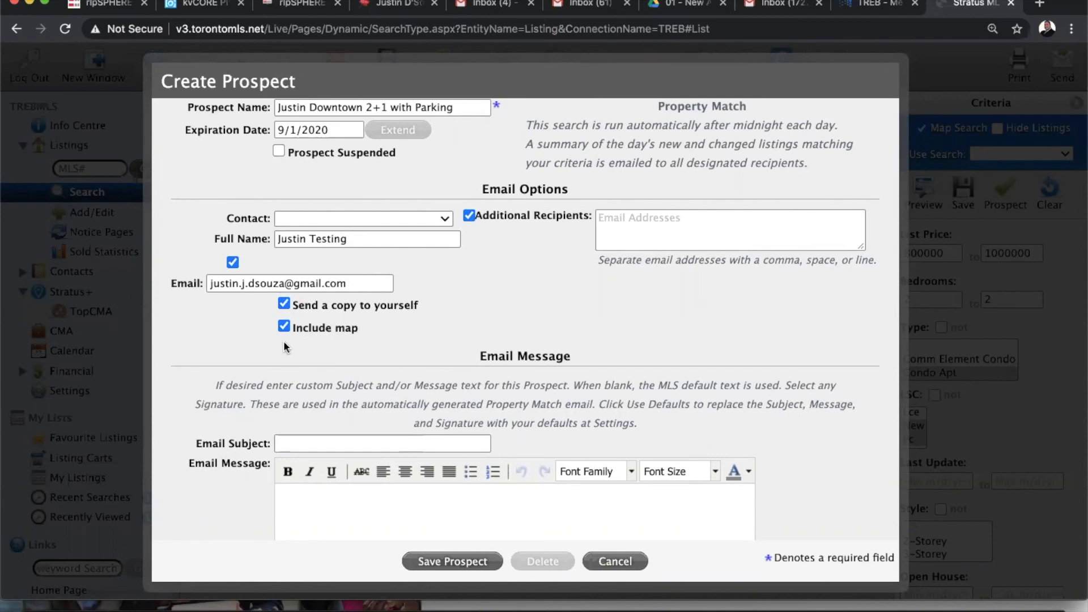
{"action": "scroll", "coordinate": [283, 342], "scroll_direction": "down", "scroll_amount": 5}
{"action": "scroll", "coordinate": [284, 343], "scroll_direction": "up", "scroll_amount": 5}
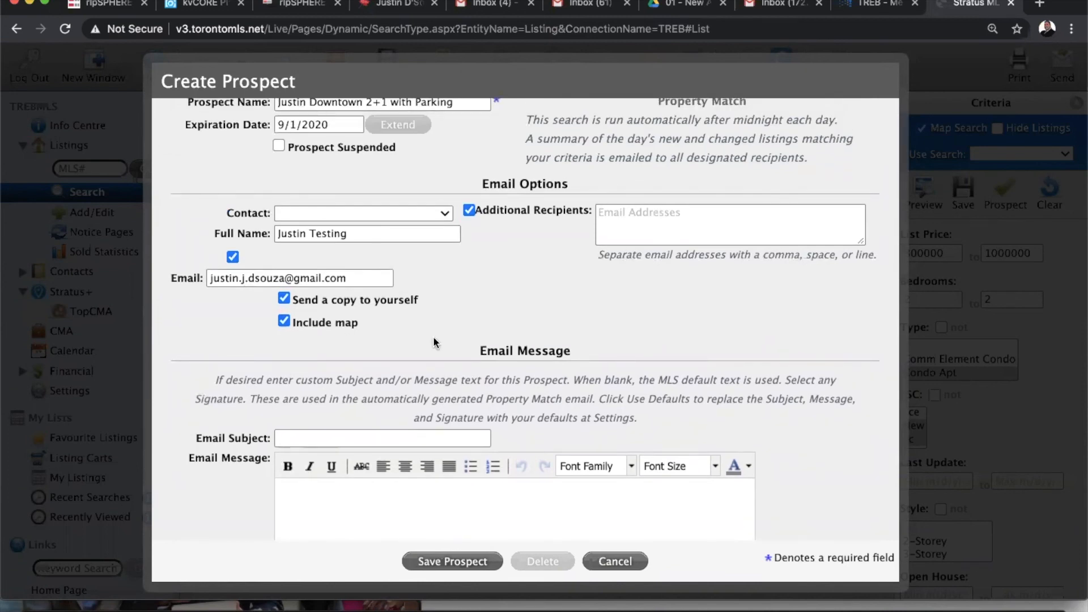
{"action": "scroll", "coordinate": [434, 338], "scroll_direction": "down", "scroll_amount": 1}
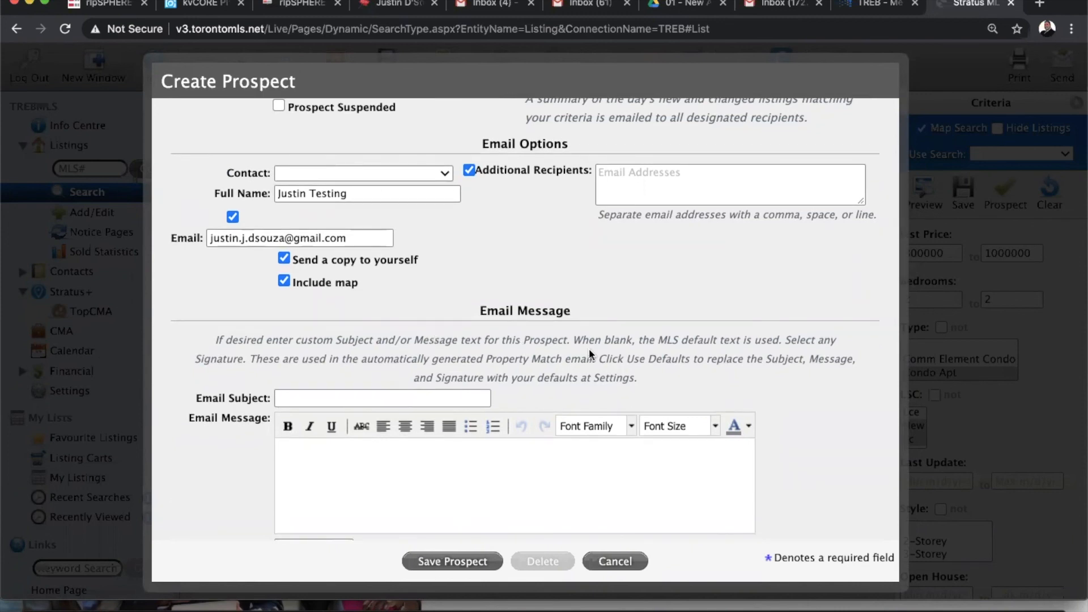
{"action": "scroll", "coordinate": [753, 347], "scroll_direction": "down", "scroll_amount": 2}
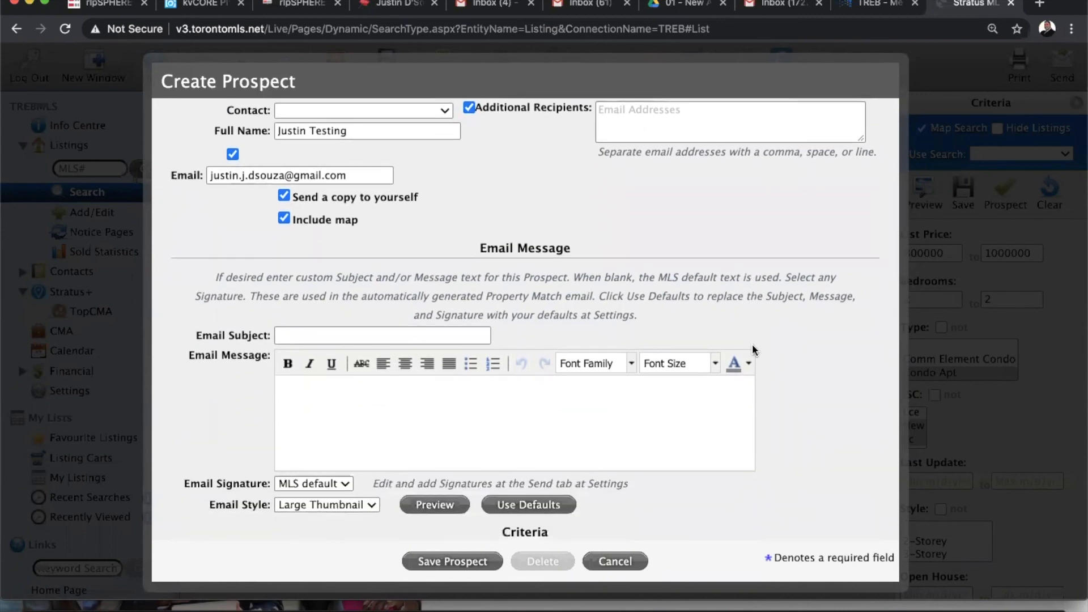
{"action": "scroll", "coordinate": [753, 345], "scroll_direction": "down", "scroll_amount": 1}
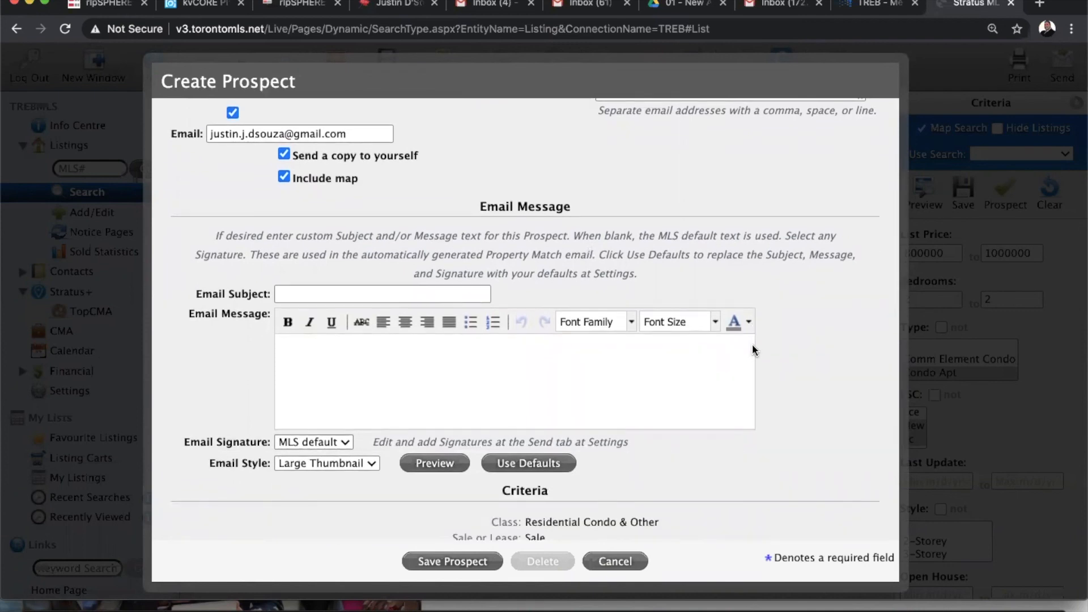
{"action": "scroll", "coordinate": [841, 410], "scroll_direction": "down", "scroll_amount": 4}
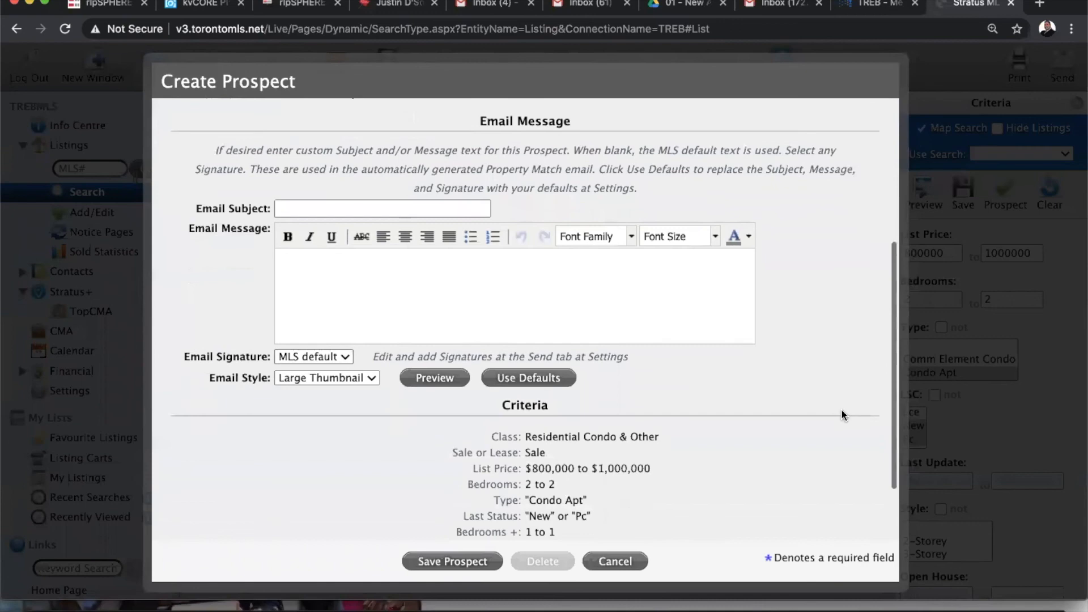
{"action": "scroll", "coordinate": [841, 409], "scroll_direction": "down", "scroll_amount": 1}
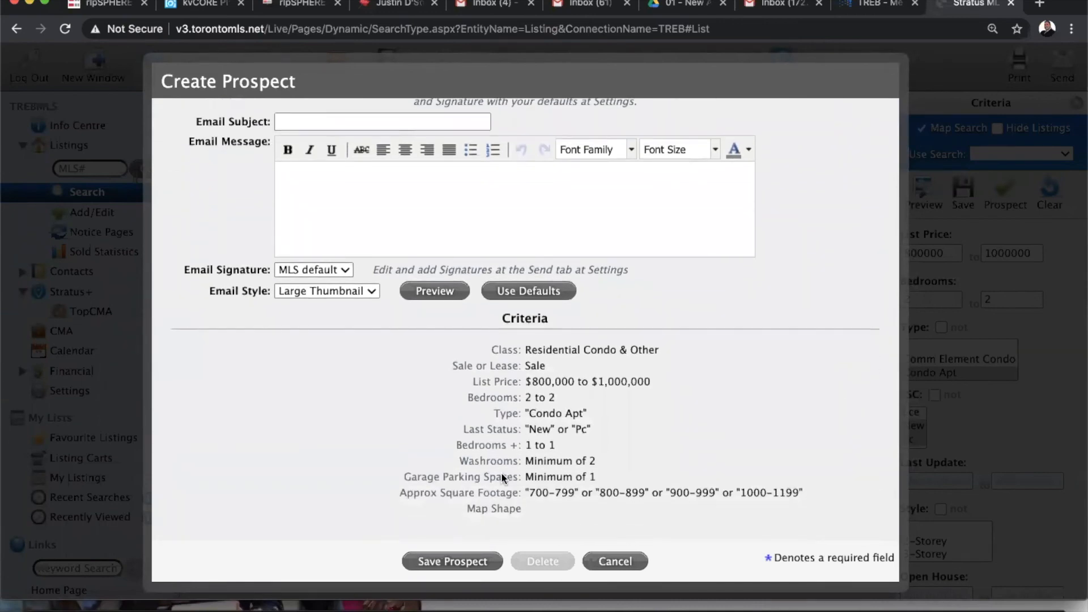
Save the new prospect and return to the main listing Search page
{"action": "left_click", "coordinate": [454, 561]}
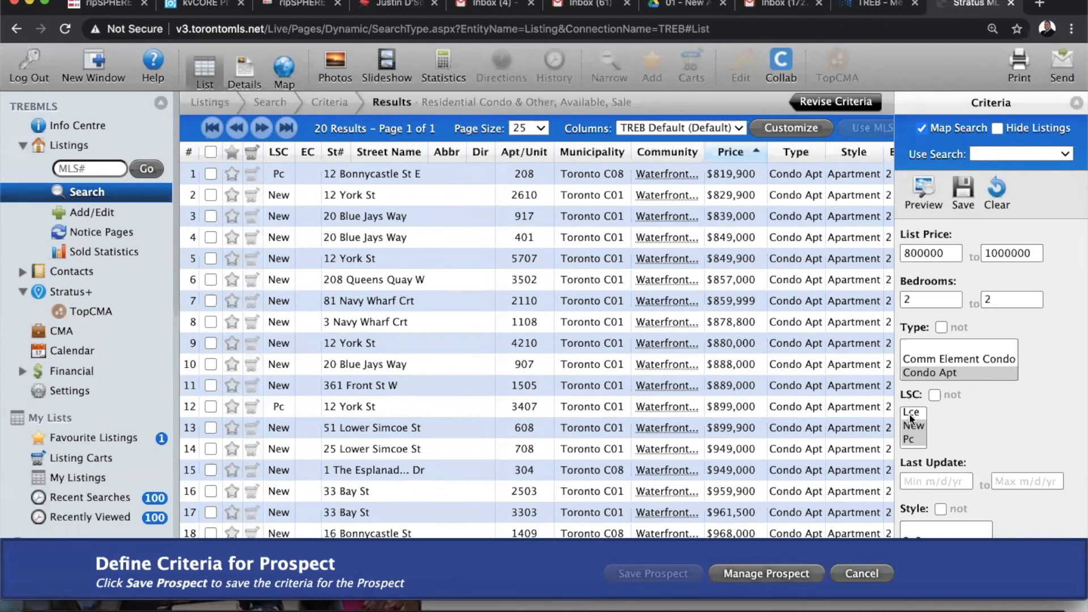
{"action": "scroll", "coordinate": [1003, 478], "scroll_direction": "down", "scroll_amount": 10}
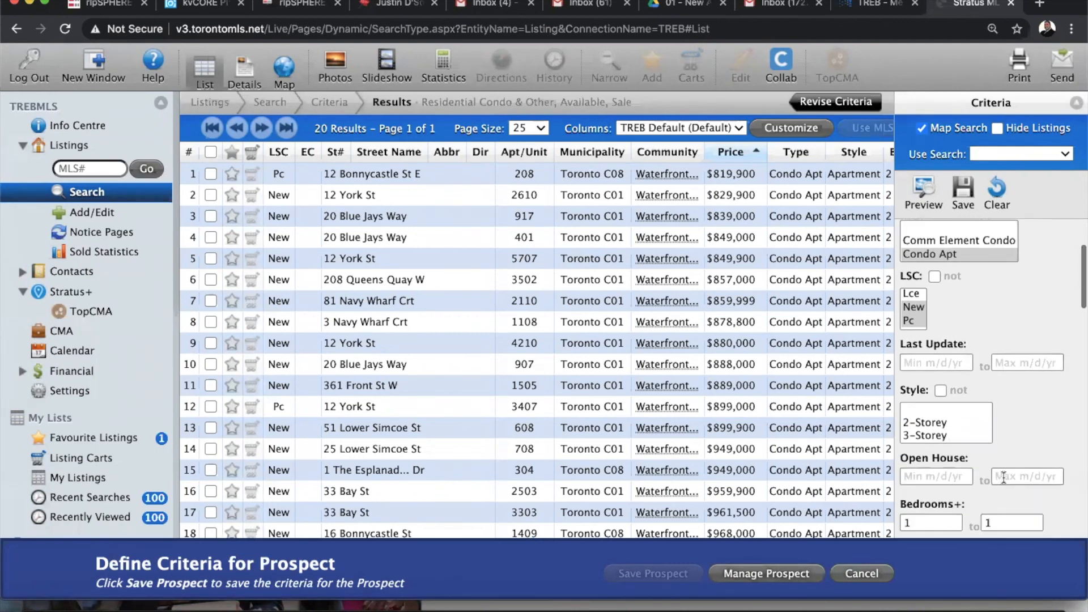
{"action": "scroll", "coordinate": [1003, 478], "scroll_direction": "up", "scroll_amount": 10}
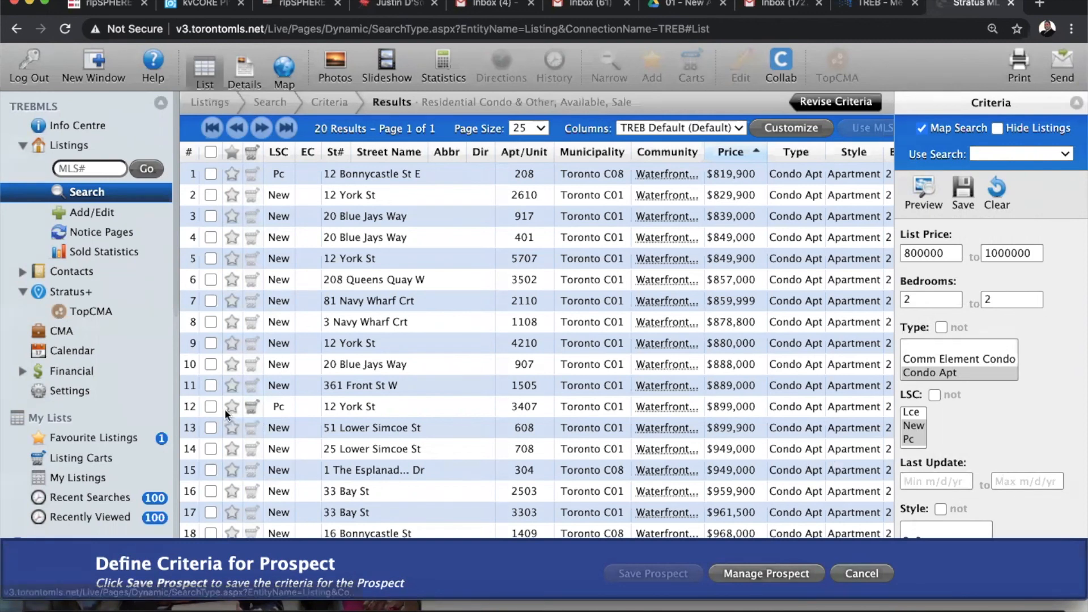
{"action": "left_click", "coordinate": [88, 194]}
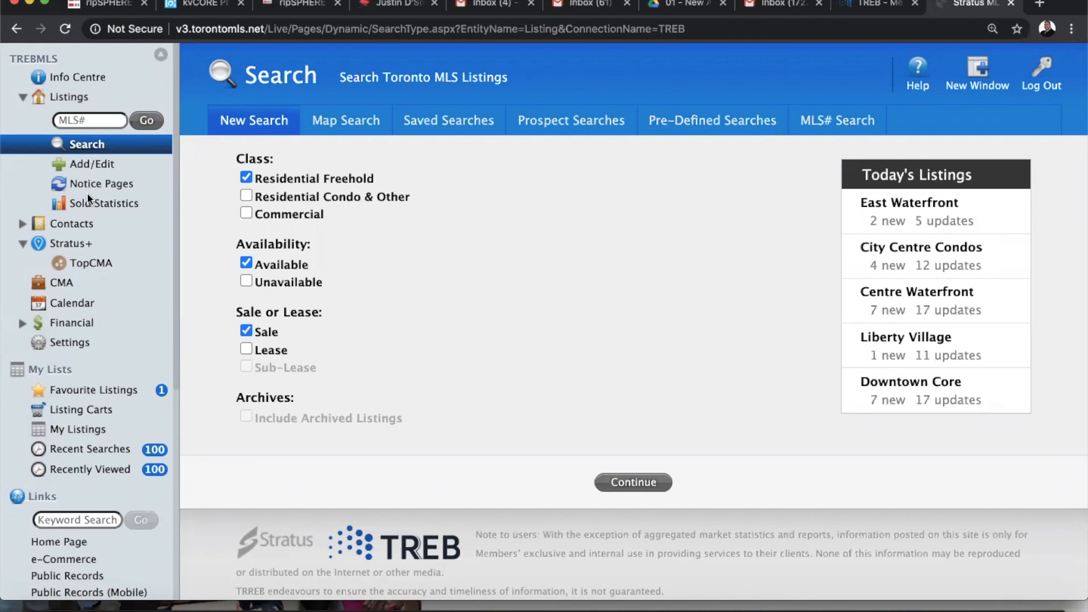
Load the saved Downtown 2+1 with Parking prospect from Prospect Searches
{"action": "left_click", "coordinate": [592, 122]}
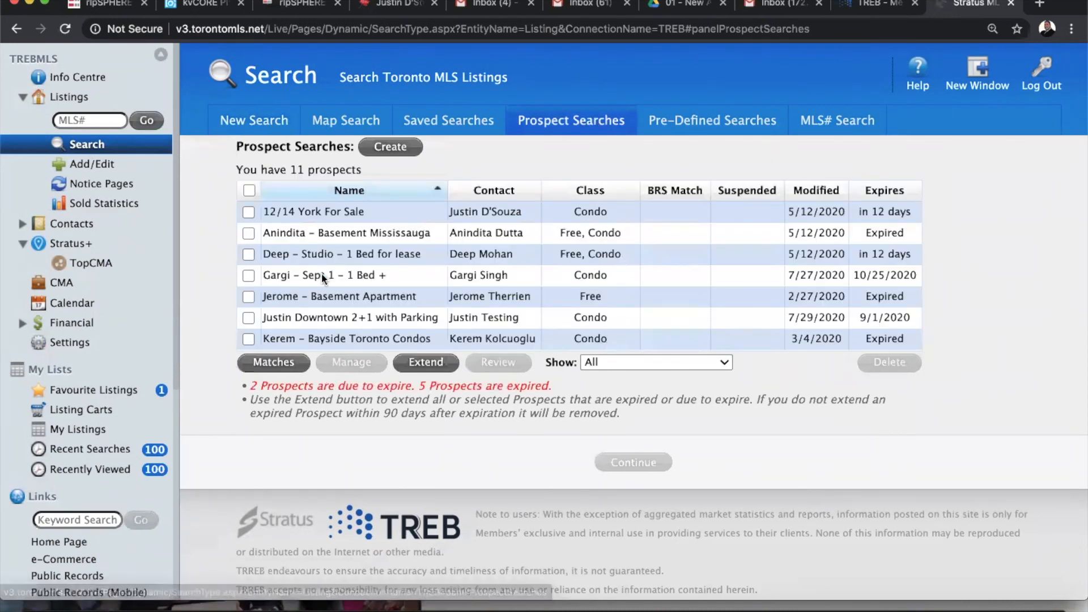
{"action": "scroll", "coordinate": [321, 273], "scroll_direction": "down", "scroll_amount": 1}
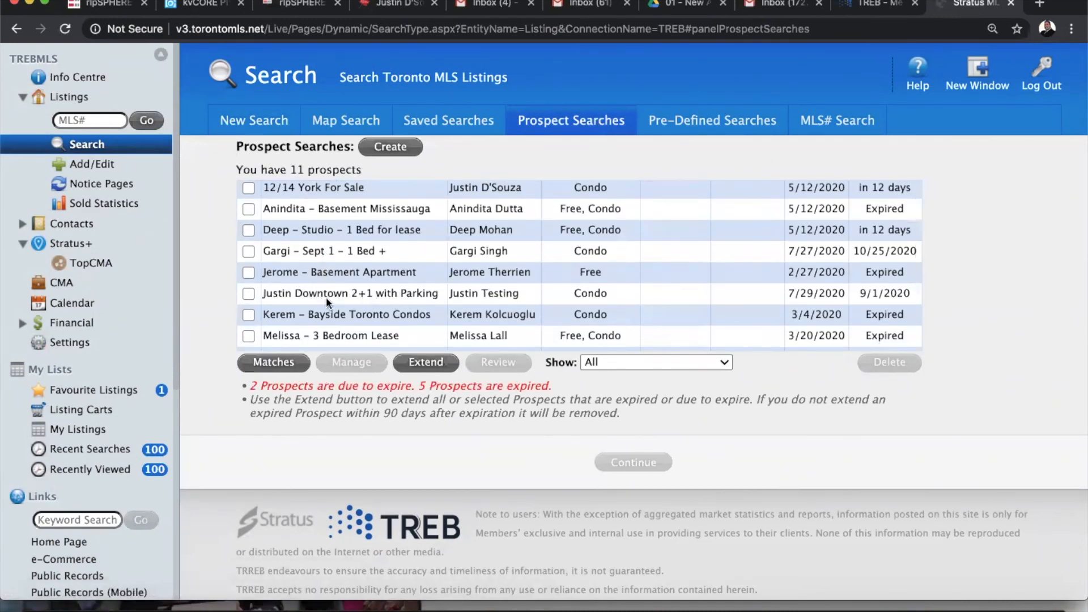
{"action": "left_click", "coordinate": [248, 295]}
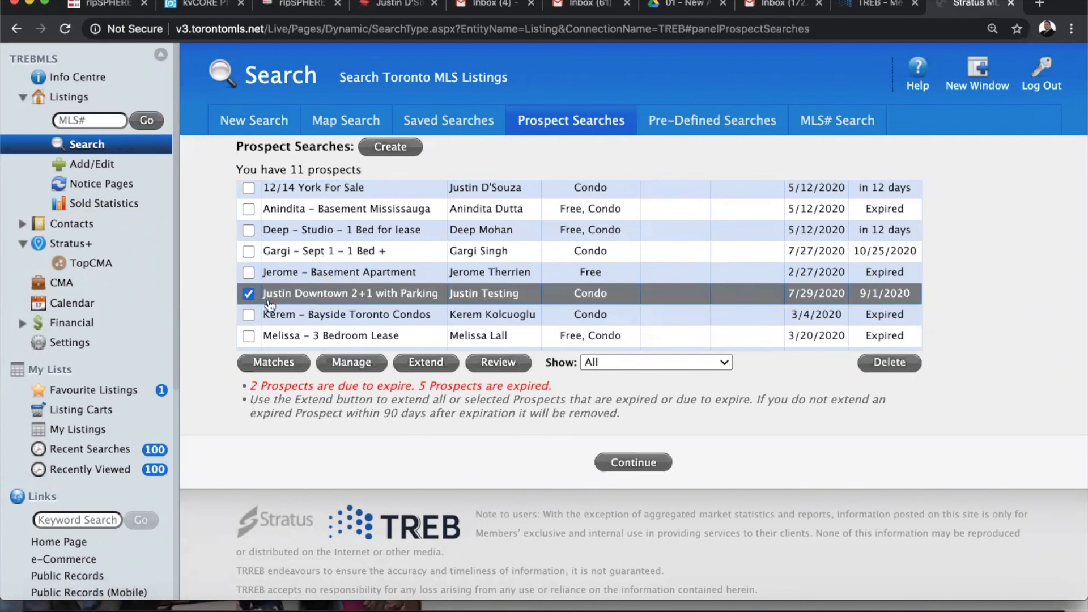
{"action": "left_click", "coordinate": [649, 465]}
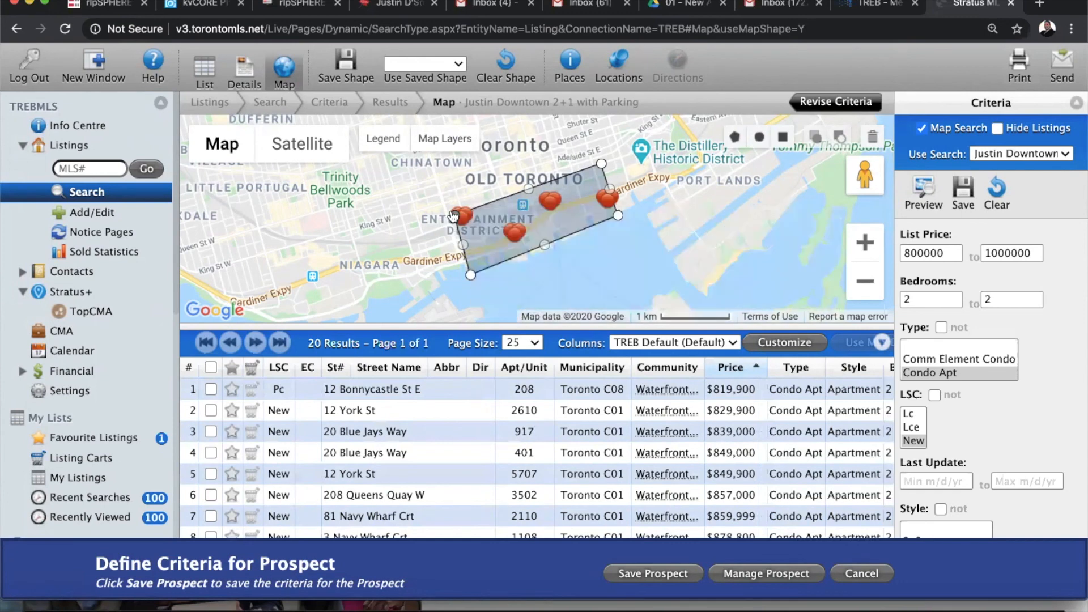
Pull the map area's left corners toward the waterfront and set the maximum list price to 1100000
{"action": "left_click_drag", "start_coordinate": [466, 212], "coordinate": [492, 206]}
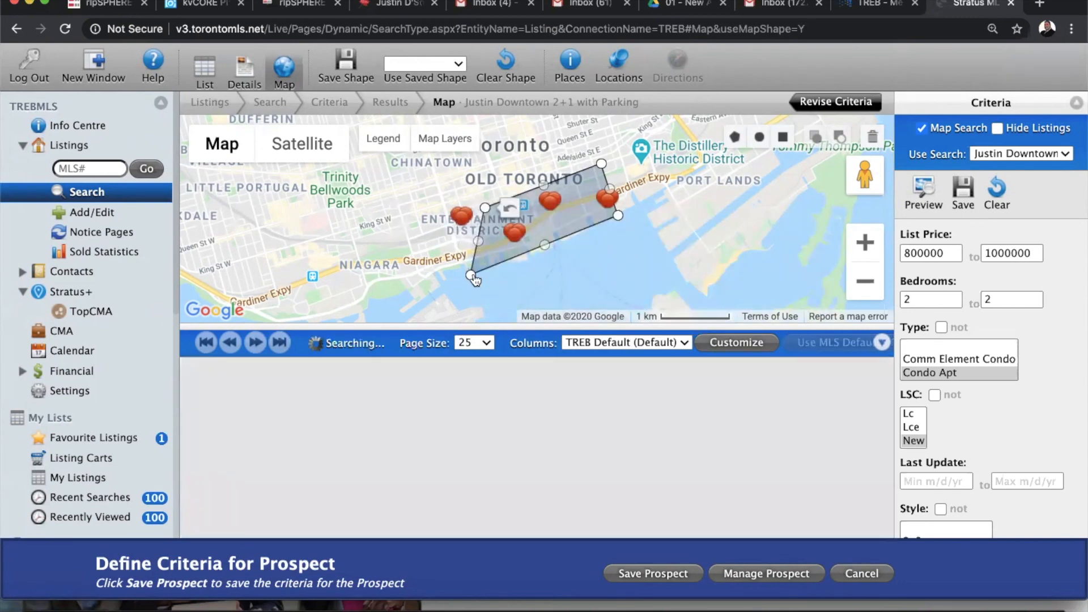
{"action": "left_click_drag", "start_coordinate": [474, 284], "coordinate": [513, 259]}
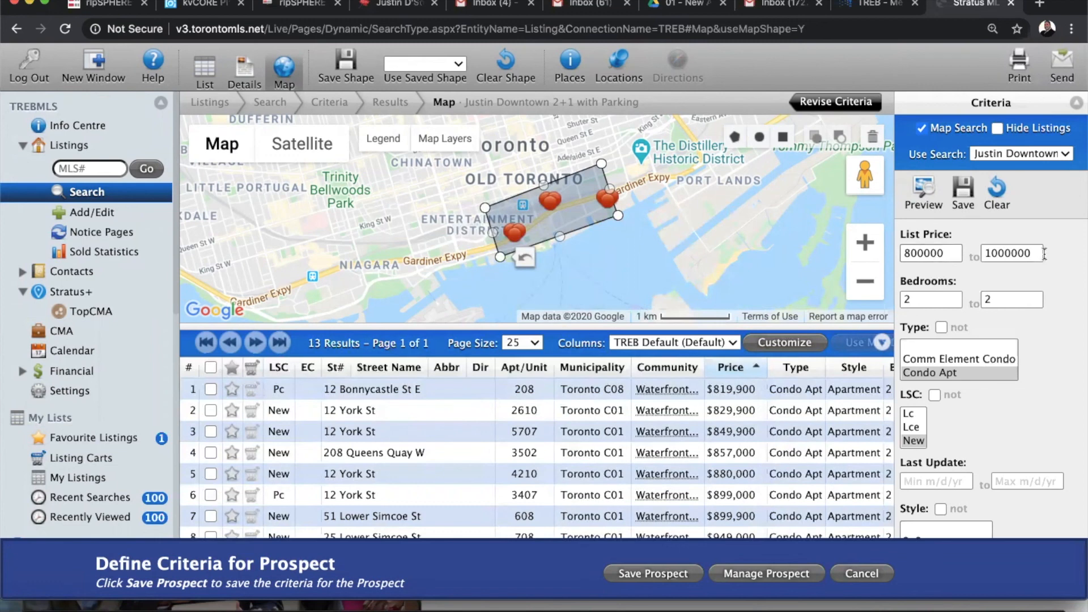
{"action": "left_click_drag", "start_coordinate": [1039, 253], "coordinate": [964, 254]}
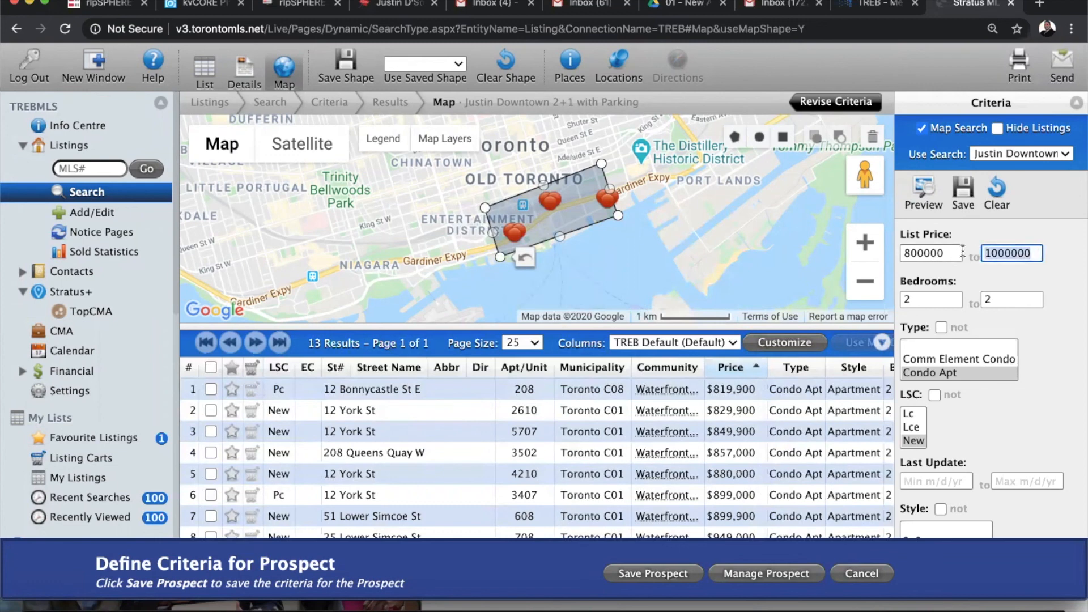
{"action": "type", "text": "1"}
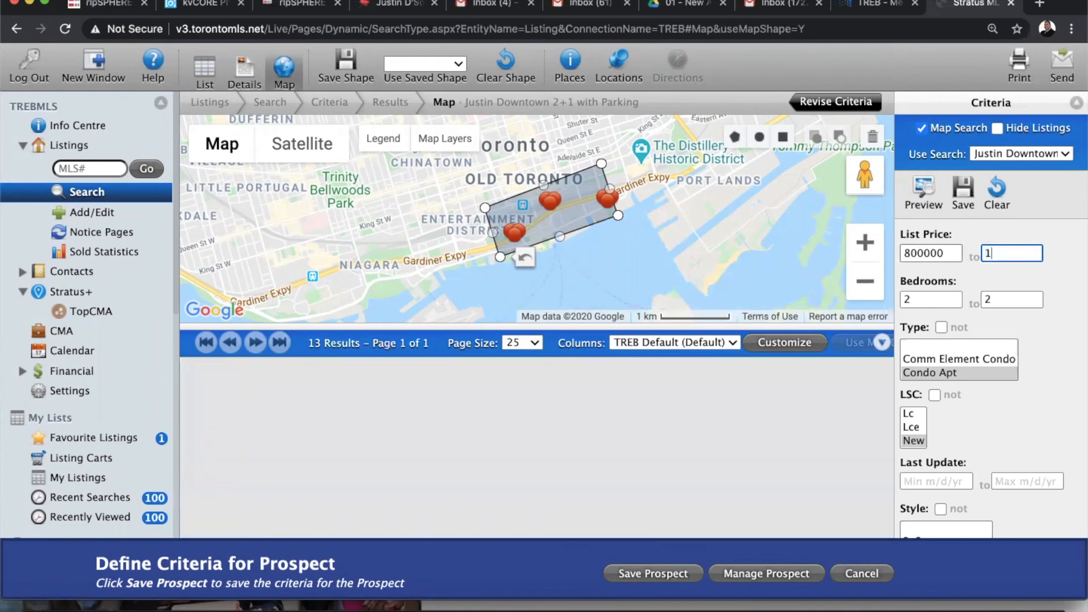
{"action": "type", "text": "1oo"}
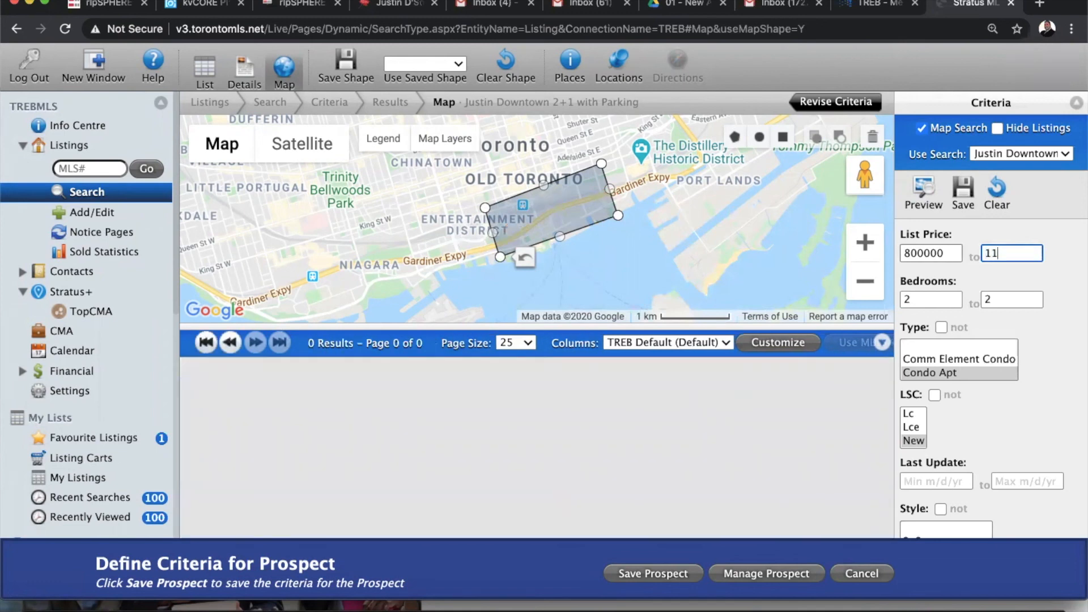
{"action": "key", "text": "BackSpace"}
{"action": "key", "text": "BackSpace"}
{"action": "type", "text": "00"}
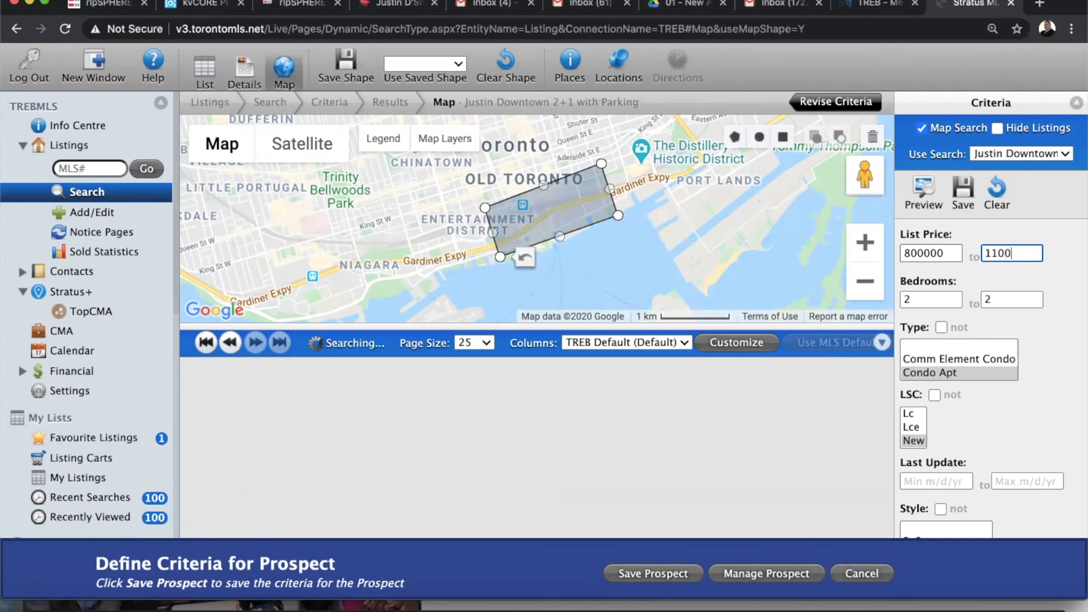
{"action": "type", "text": "000"}
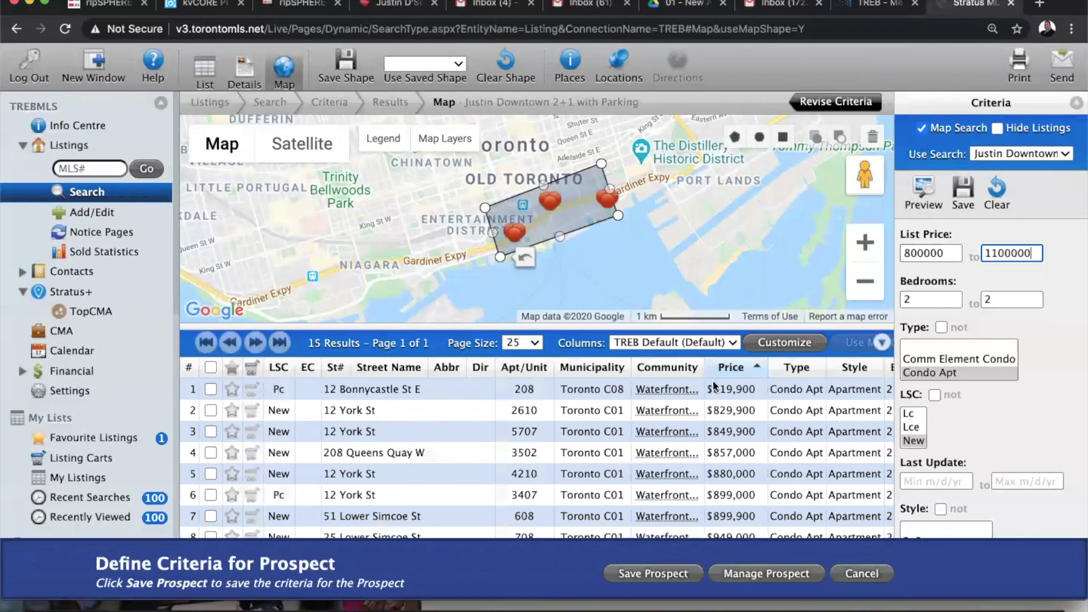
{"action": "scroll", "coordinate": [716, 439], "scroll_direction": "down", "scroll_amount": 3}
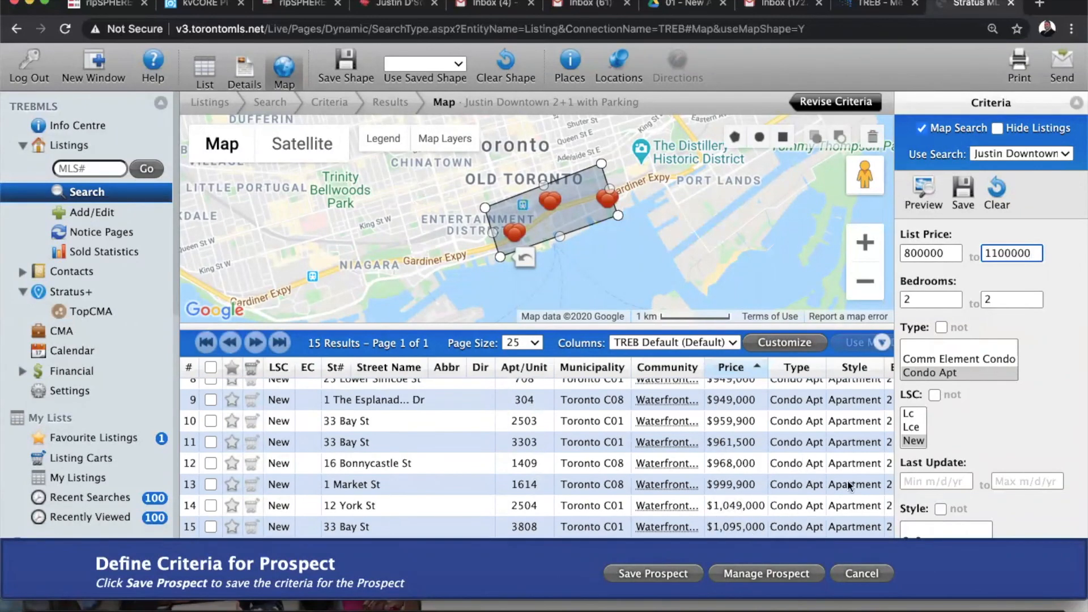
Save the updated prospect and acknowledge the Prospect Saved confirmation
{"action": "left_click", "coordinate": [649, 576]}
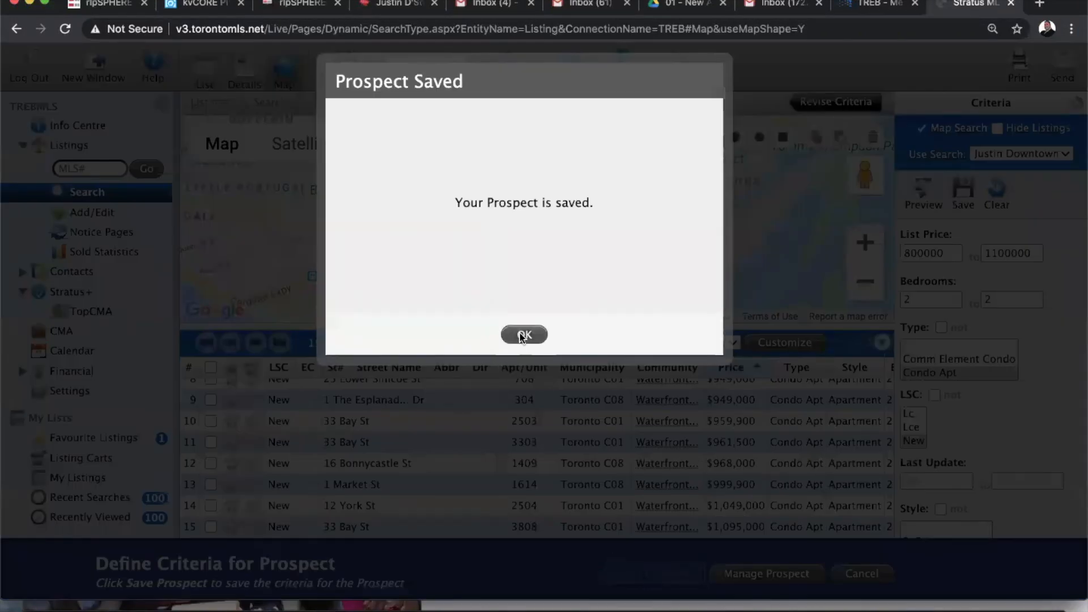
{"action": "left_click", "coordinate": [521, 332]}
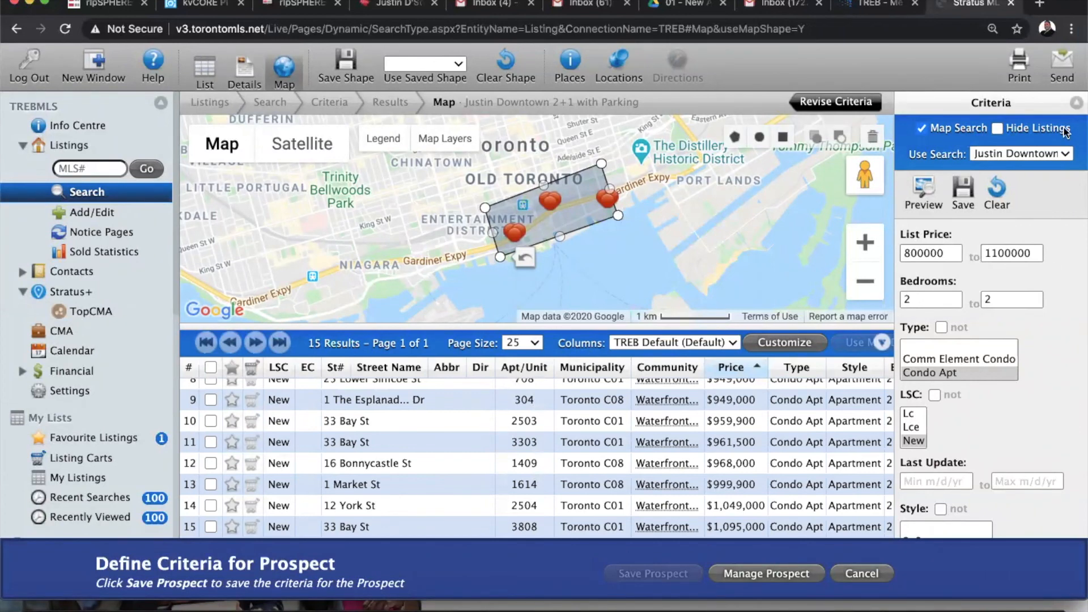
Start an email of the matching listings with subject 'More Downtown Properties'
{"action": "left_click", "coordinate": [1068, 66]}
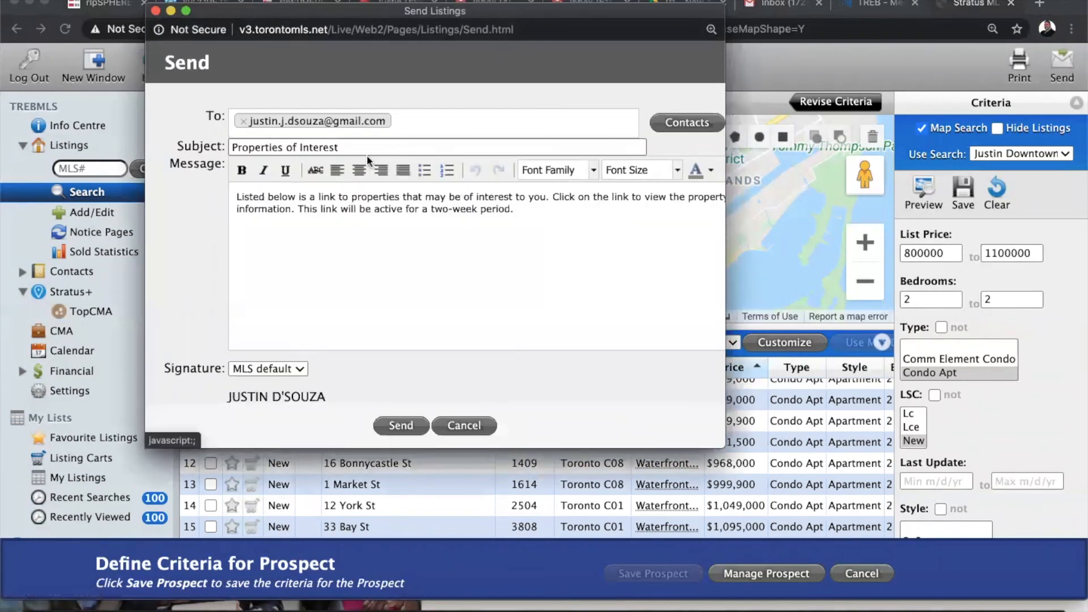
{"action": "left_click_drag", "start_coordinate": [378, 149], "coordinate": [182, 140]}
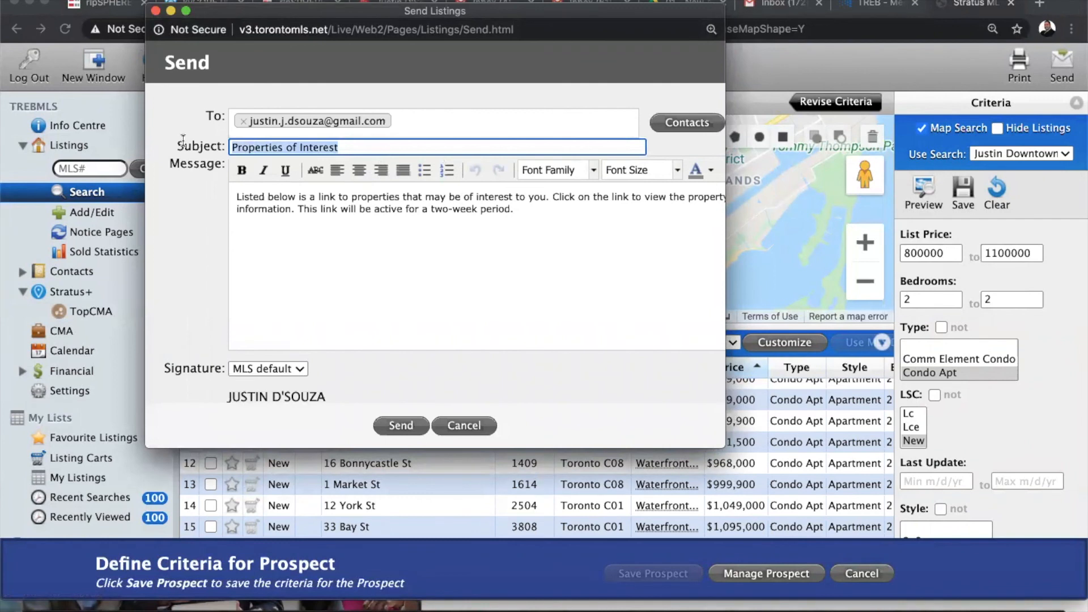
{"action": "type", "text": "More Downtown Properties"}
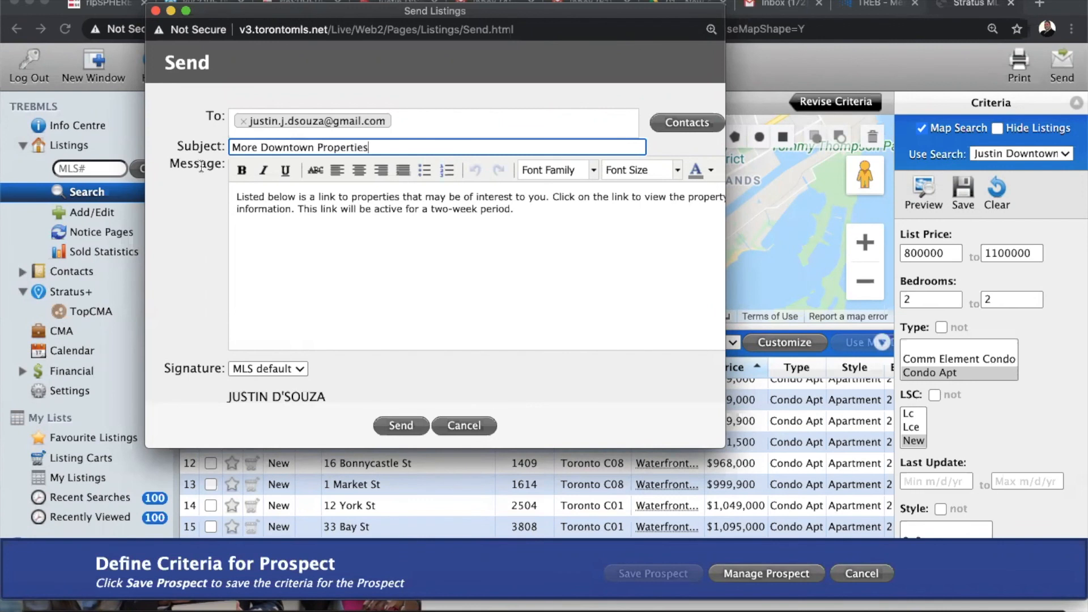
Add a greeting to the client: 'we have updated your criteria and below is a list of more properties.' signed 'Thanks,'
{"action": "left_click", "coordinate": [239, 199]}
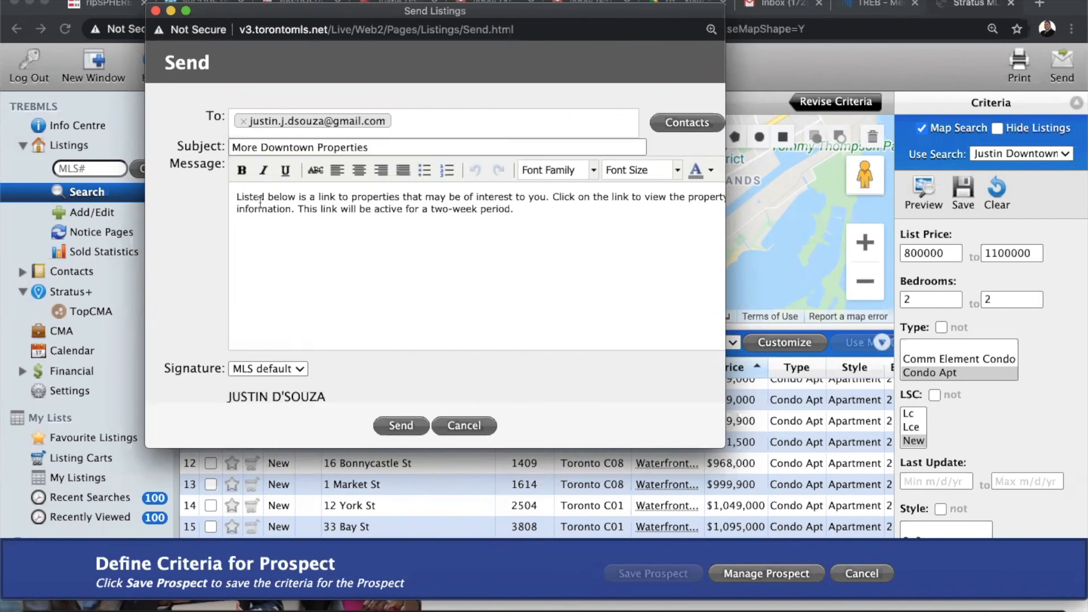
{"action": "key", "text": "Return"}
{"action": "key", "text": "Return"}
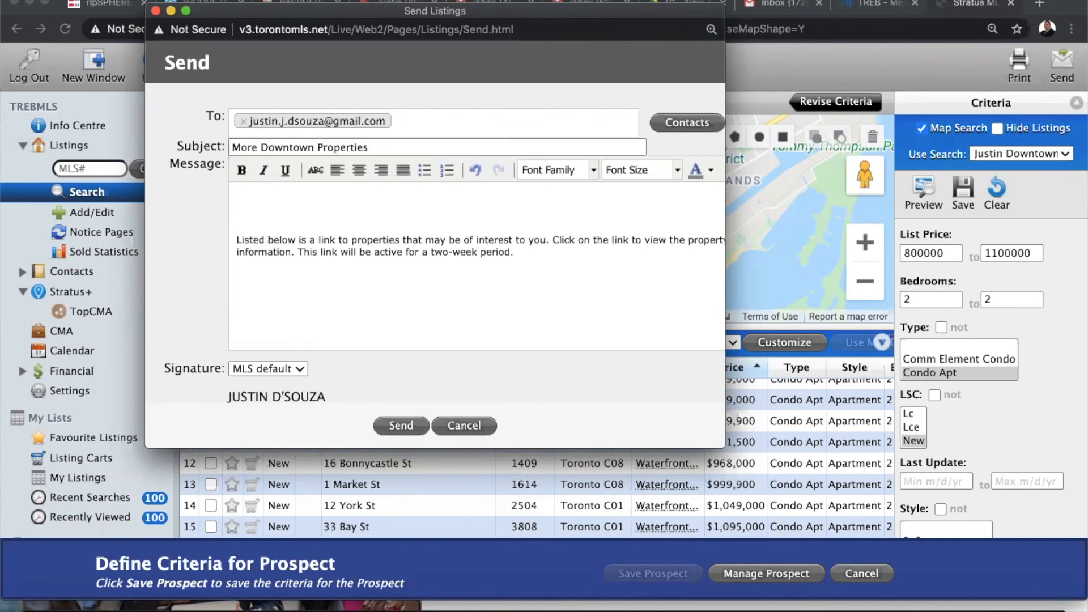
{"action": "type", "text": "Hey there Justin, we have upd"}
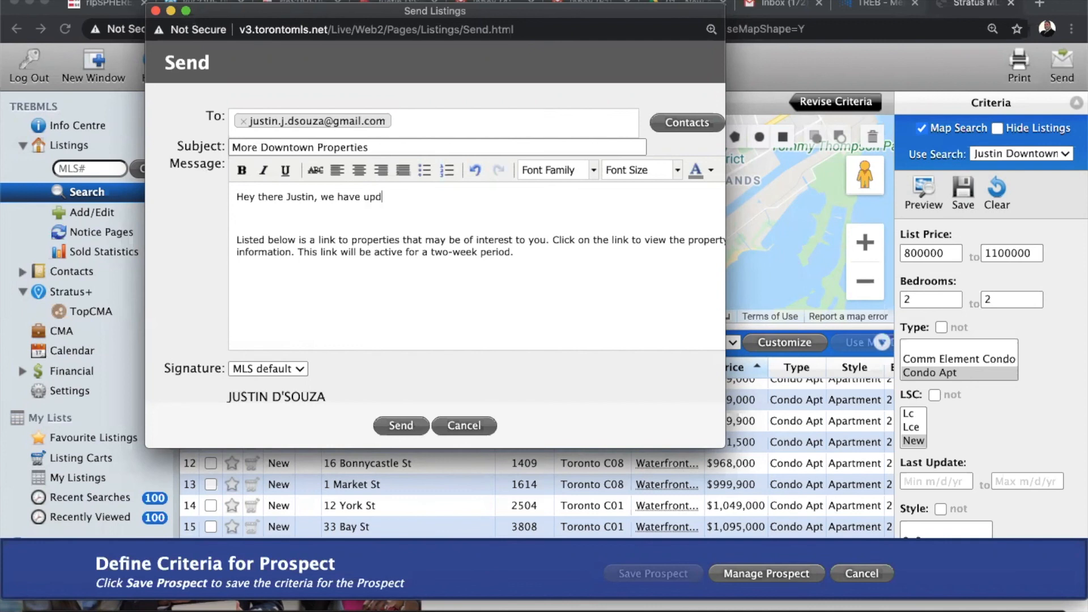
{"action": "type", "text": "ated your criteria and below is a list of more prope"}
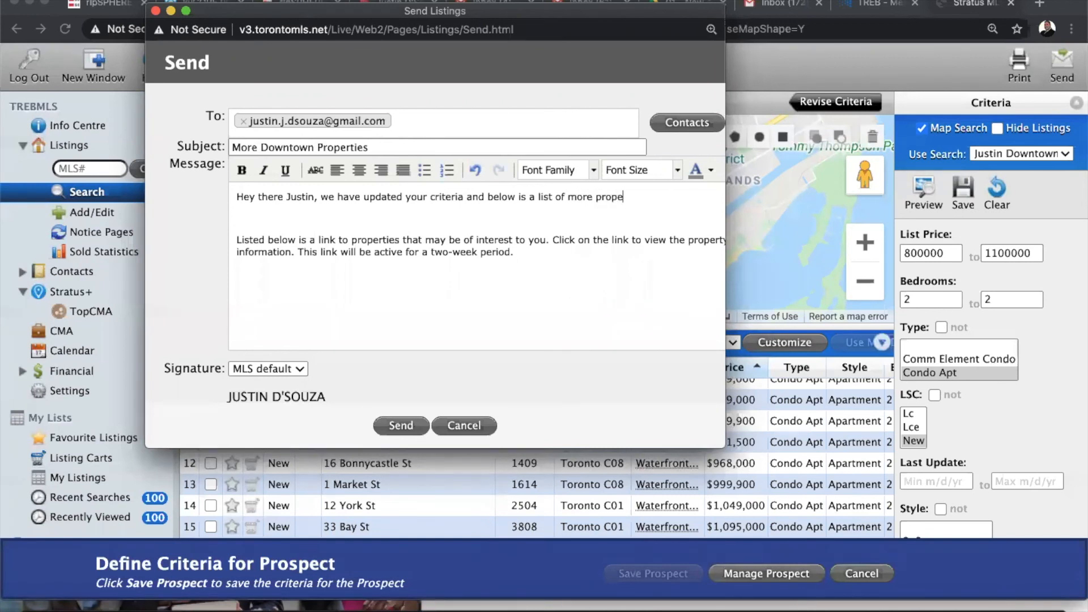
{"action": "type", "text": "rties."}
{"action": "key", "text": "Return"}
{"action": "key", "text": "Return"}
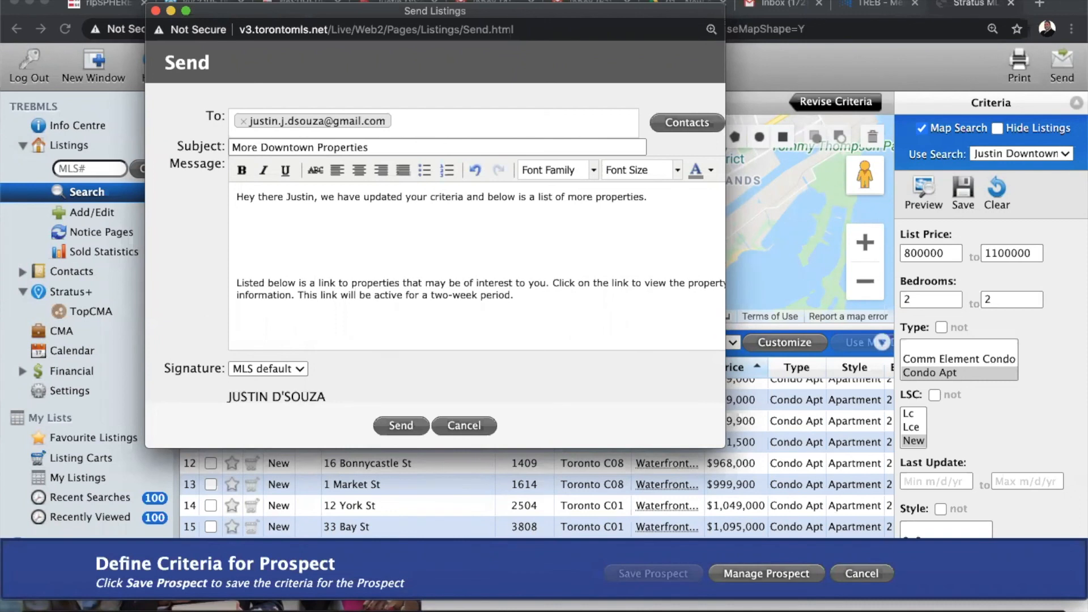
{"action": "type", "text": "Thanks,"}
{"action": "left_click", "coordinate": [240, 215]}
{"action": "key", "text": "BackSpace"}
{"action": "scroll", "coordinate": [448, 329], "scroll_direction": "down", "scroll_amount": 5}
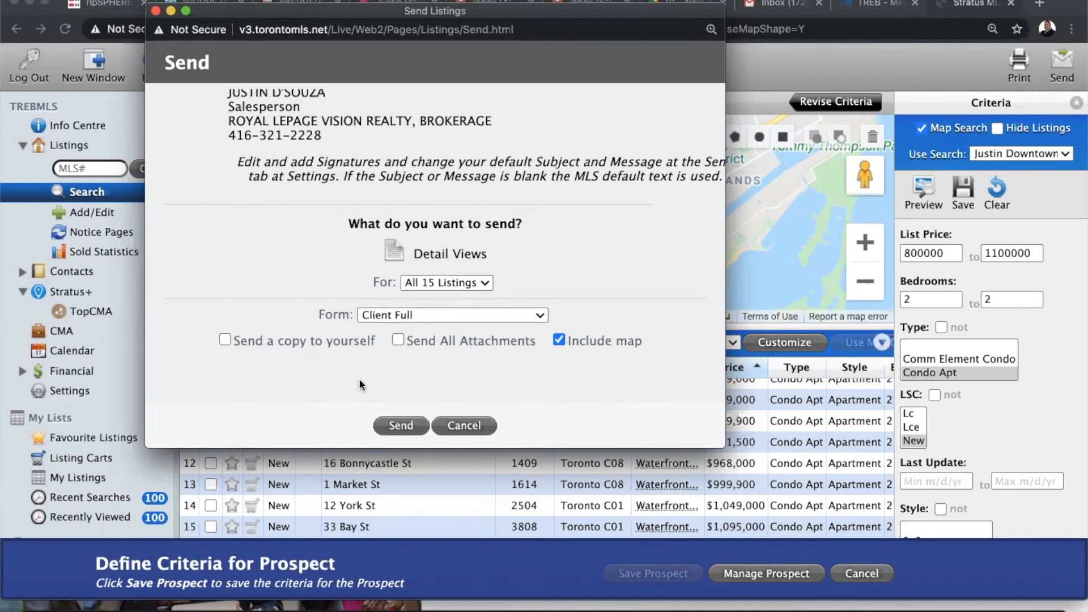
Send the 15-listing email with a copy to yourself and close the Message Sent notice
{"action": "left_click", "coordinate": [225, 340]}
{"action": "left_click", "coordinate": [392, 429]}
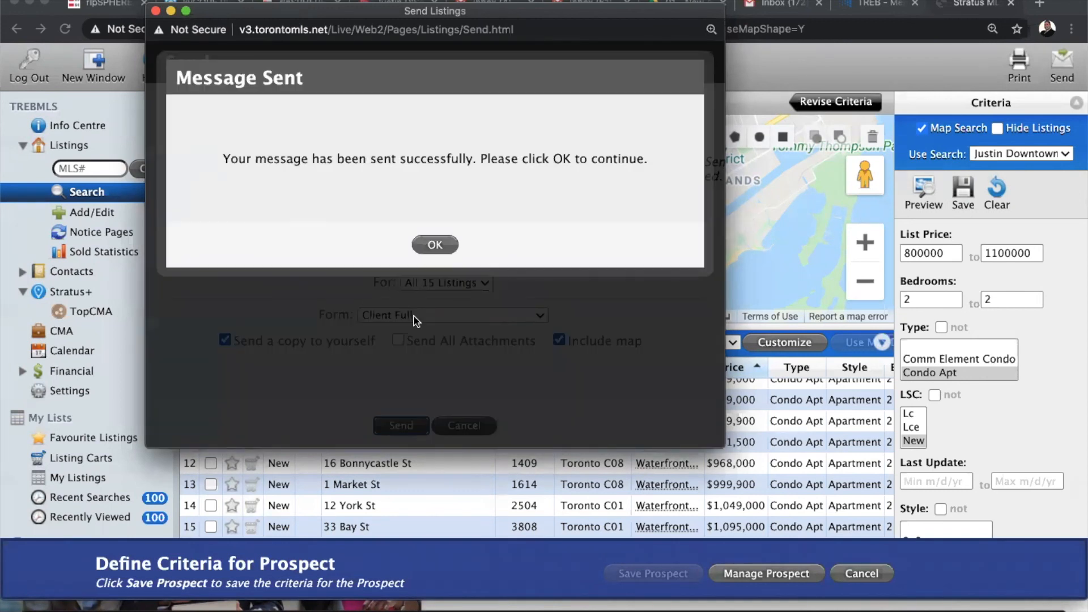
{"action": "left_click", "coordinate": [430, 245]}
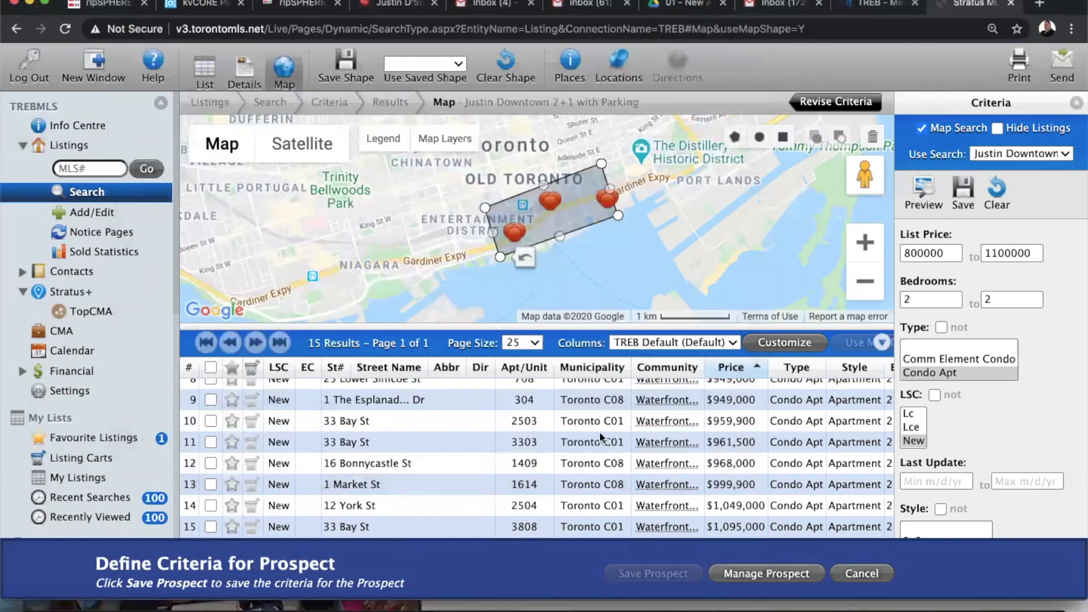